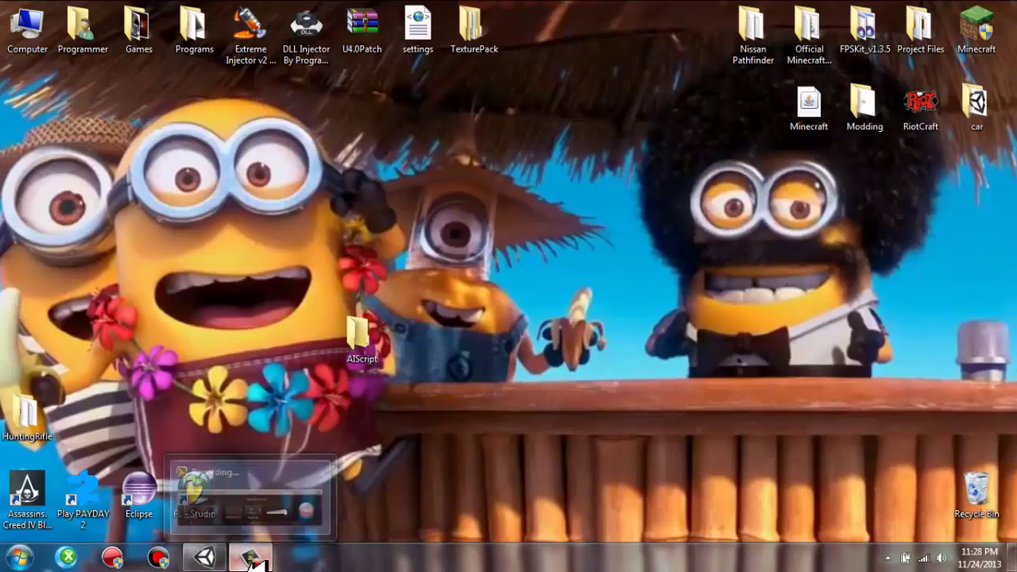
Restore Unity, widen the Game view and start a new untitled scene.
left_click(208, 558)
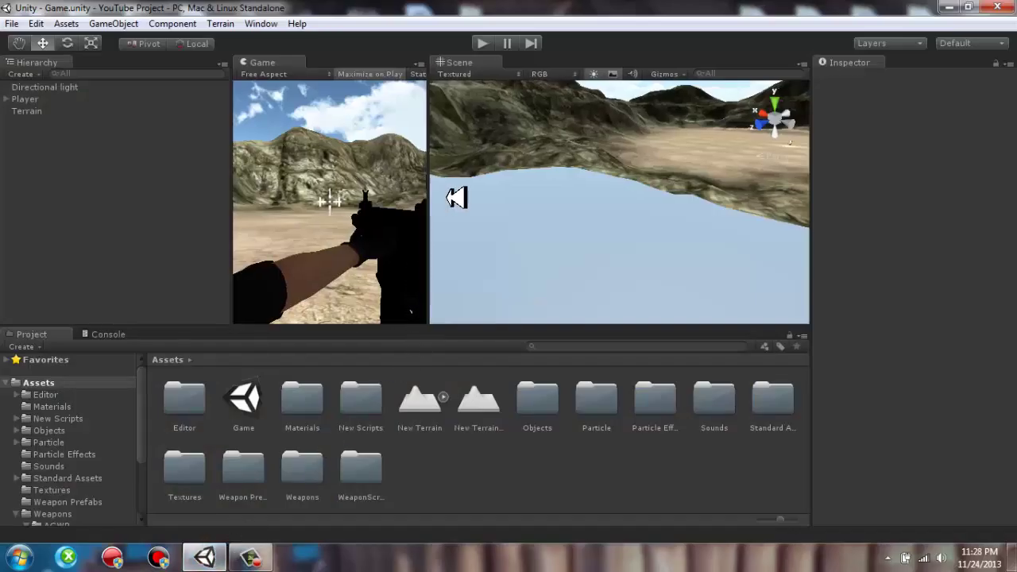
left_click_drag(439, 197, 482, 197)
left_click(12, 23)
left_click(32, 38)
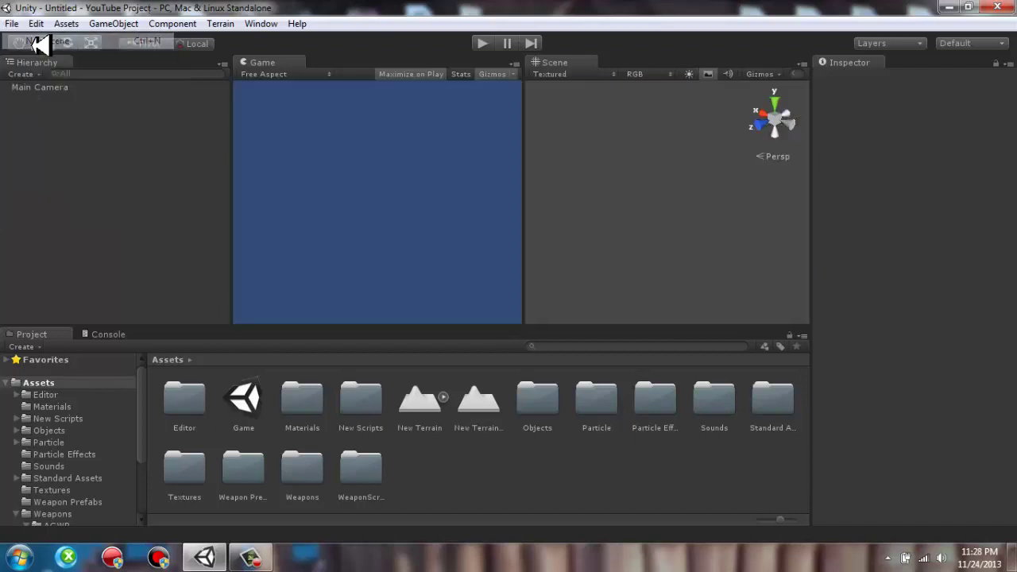
Create a Scenes folder in Assets, move the Game scene into it and open it.
right_click(407, 474)
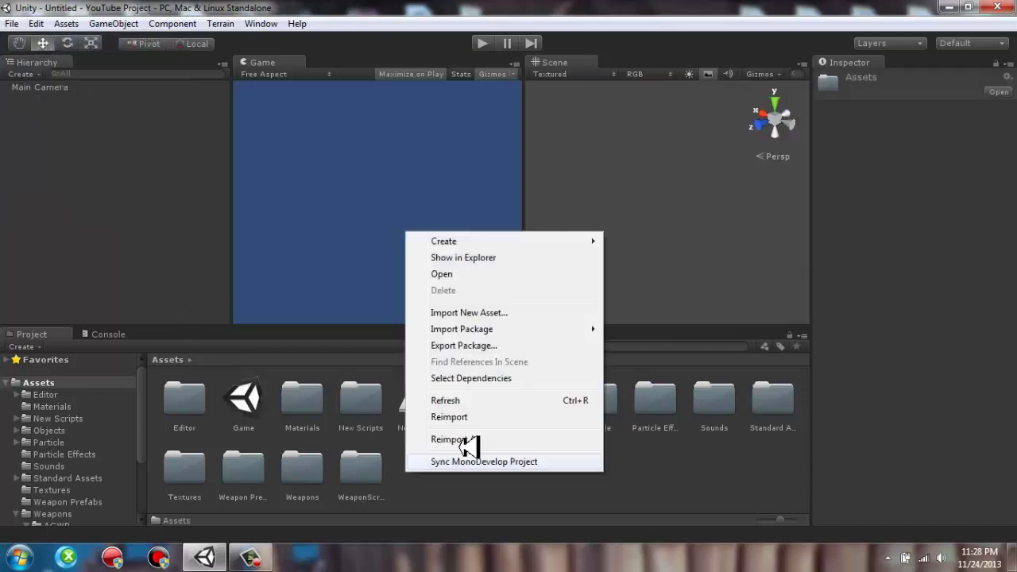
mouse_move(536, 236)
left_click(636, 232)
type("Scenes")
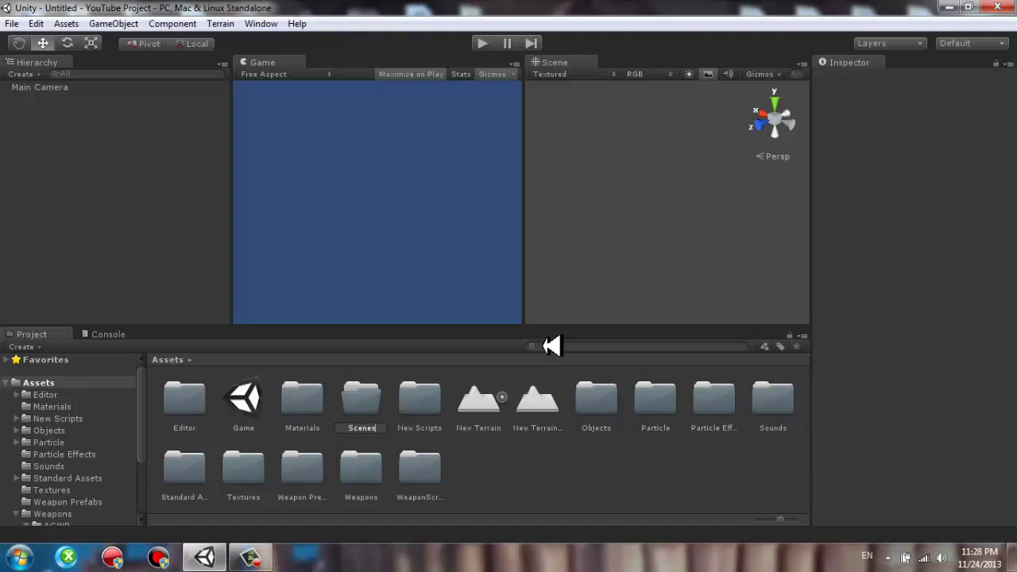
key("Return")
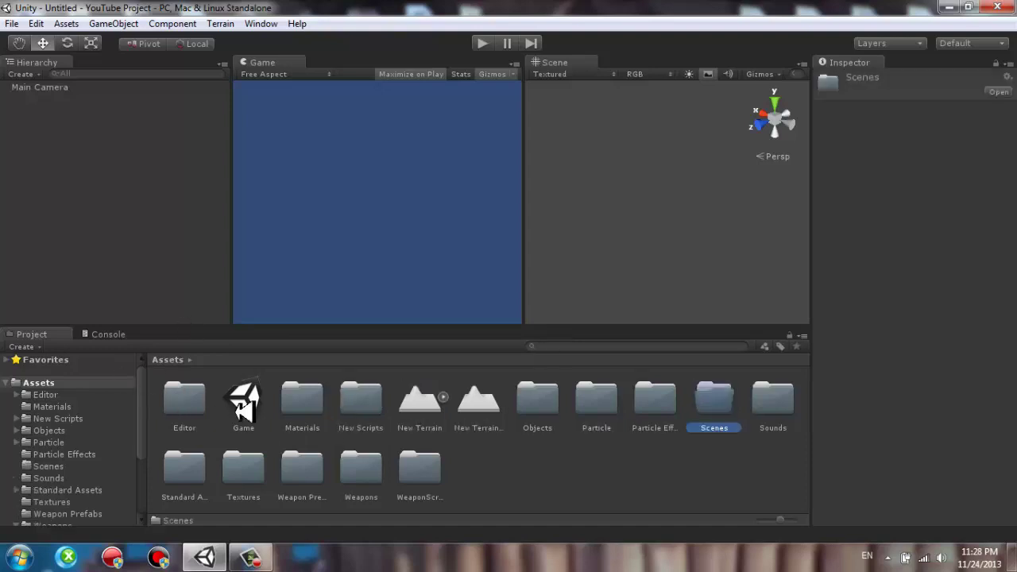
left_click(244, 403)
left_click_drag(725, 401, 720, 398)
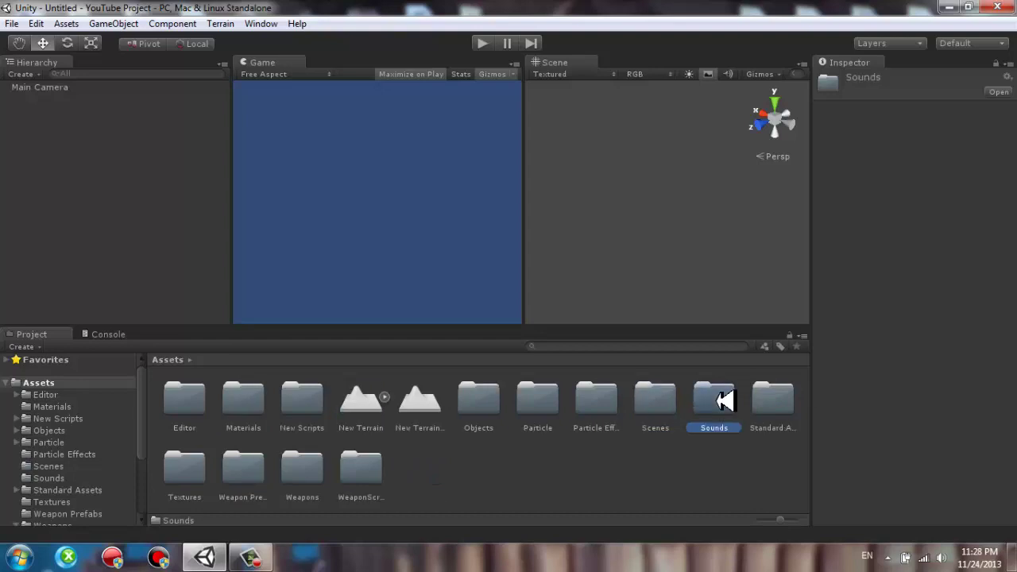
double_click(671, 397)
Save the scene as AICar in Assets/Scenes.
left_click(18, 27)
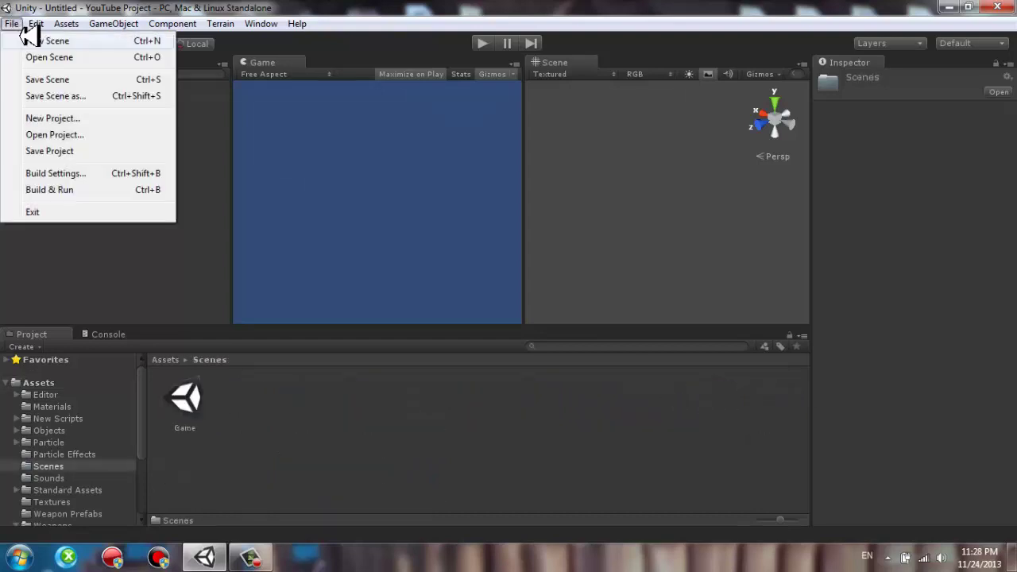
left_click(417, 25)
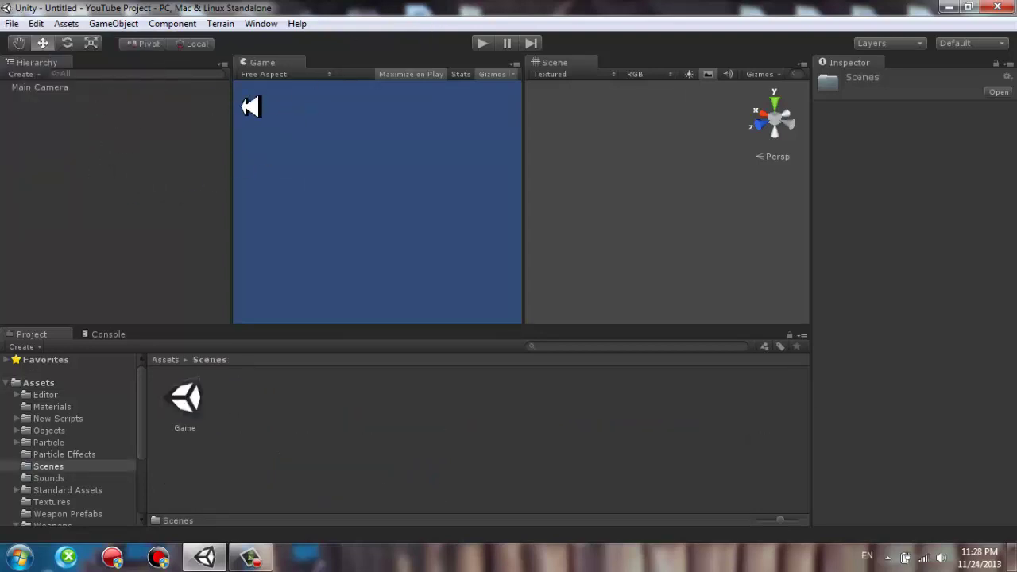
left_click(13, 24)
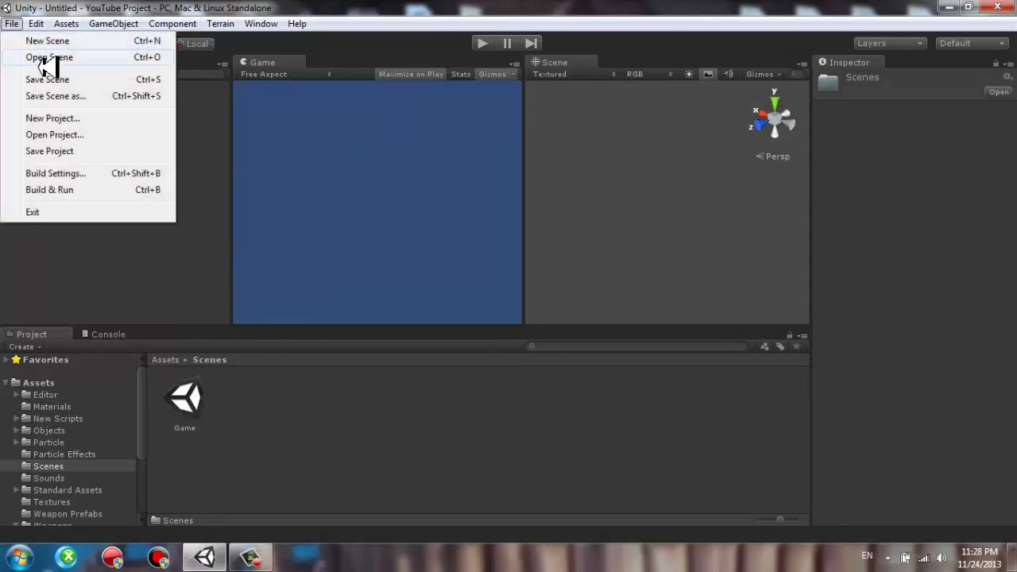
left_click(70, 80)
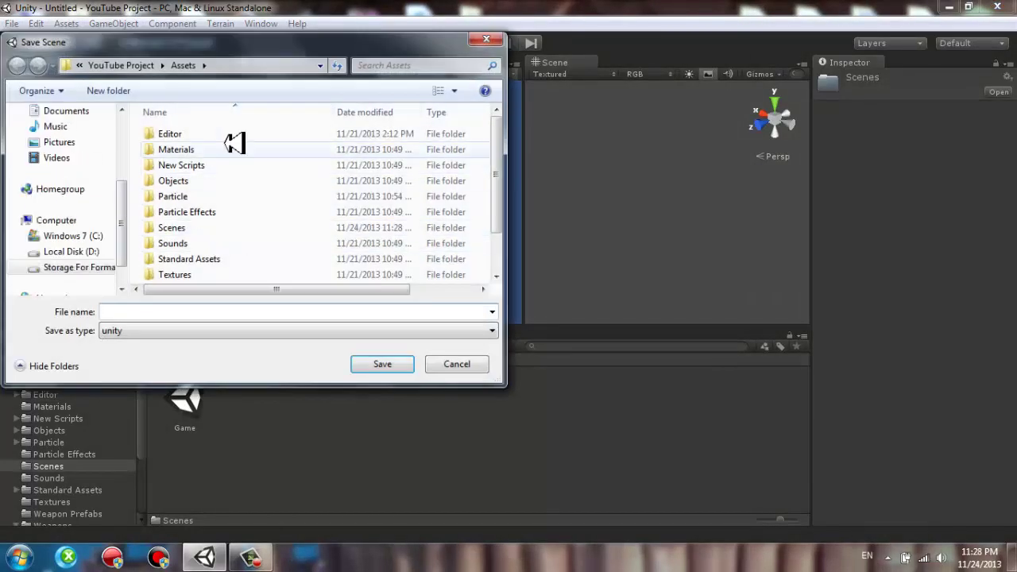
left_click(190, 229)
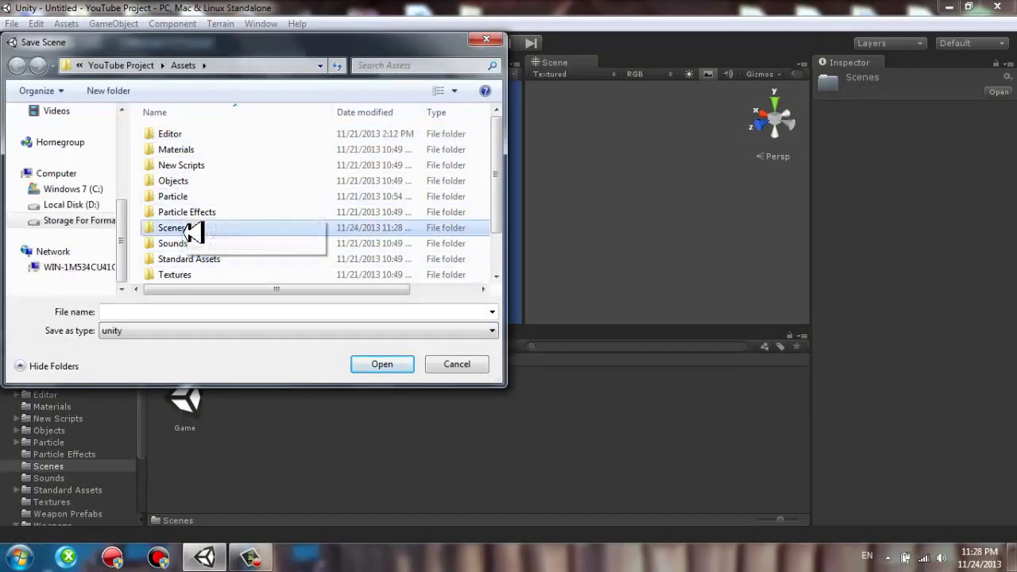
double_click(190, 229)
left_click(159, 310)
type("Al")
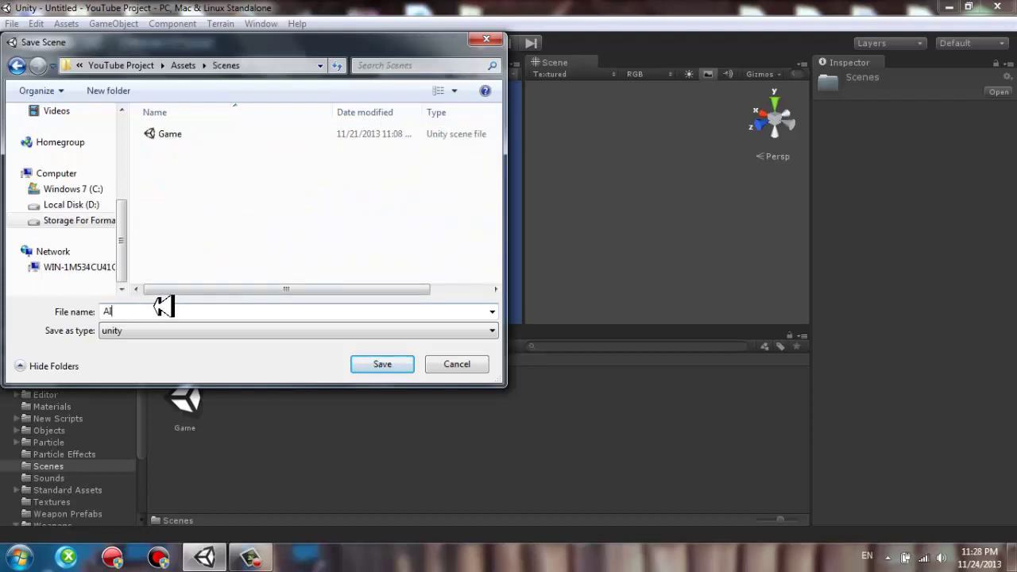
type("Car")
key("Return")
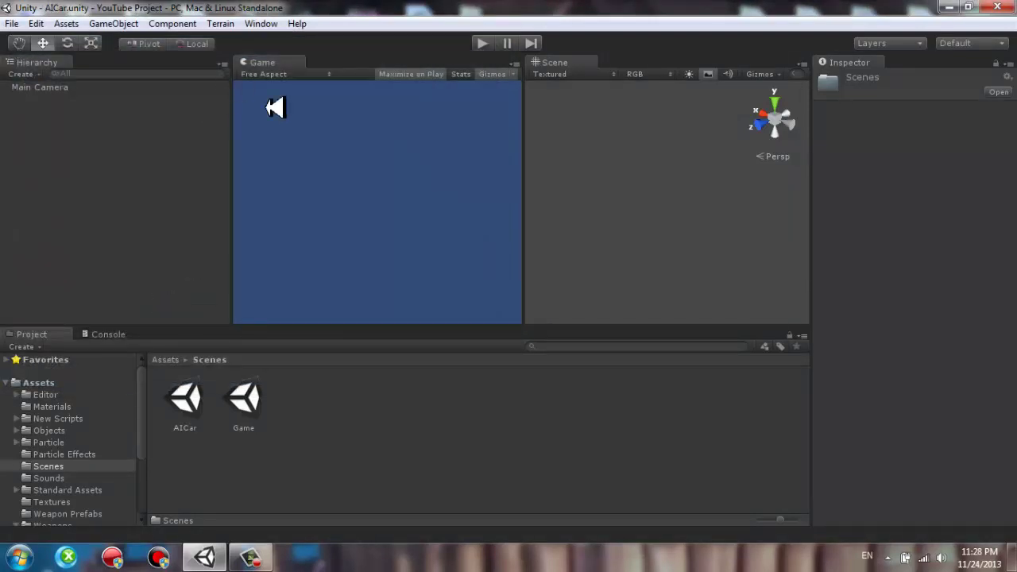
Switch the editor to the Tall layout.
left_click(298, 73)
left_click(260, 23)
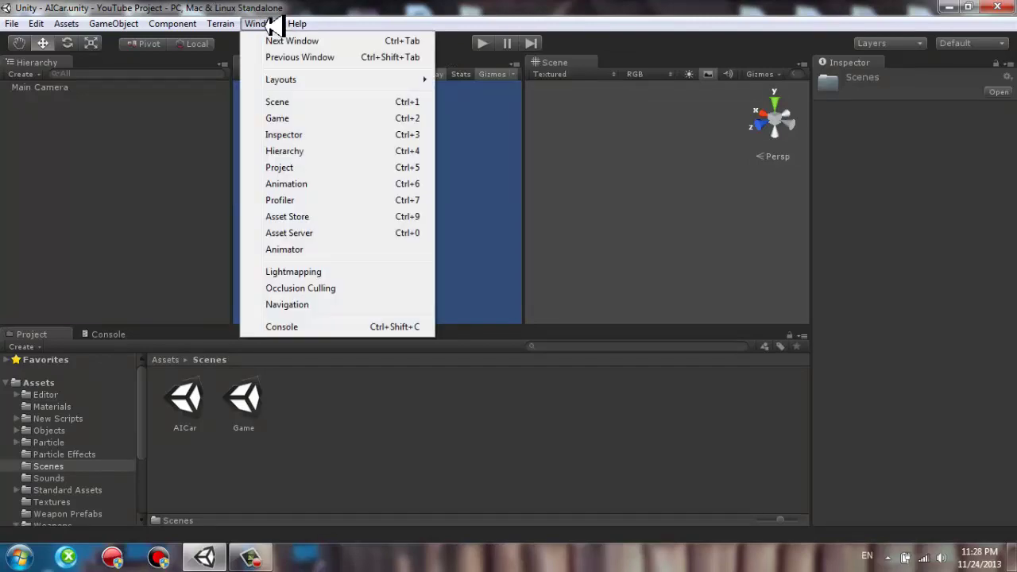
mouse_move(401, 78)
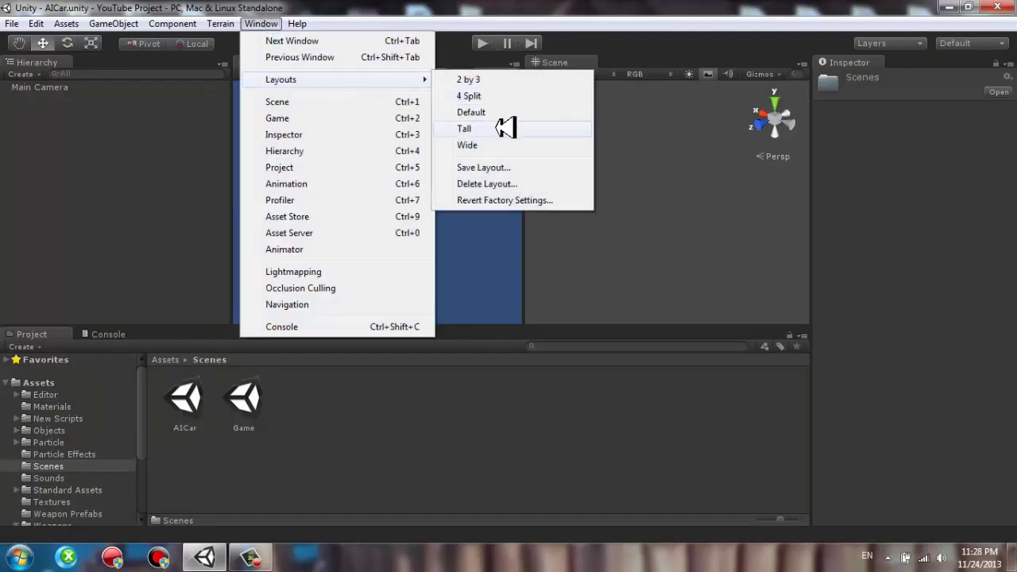
left_click(503, 129)
Delete Main Camera from the scene.
left_click(300, 62)
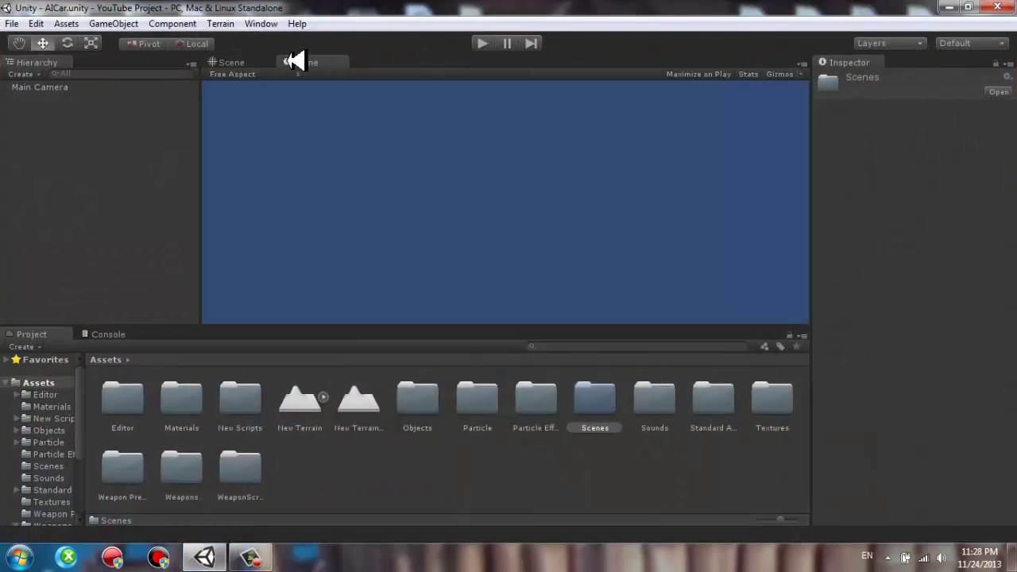
left_click(272, 65)
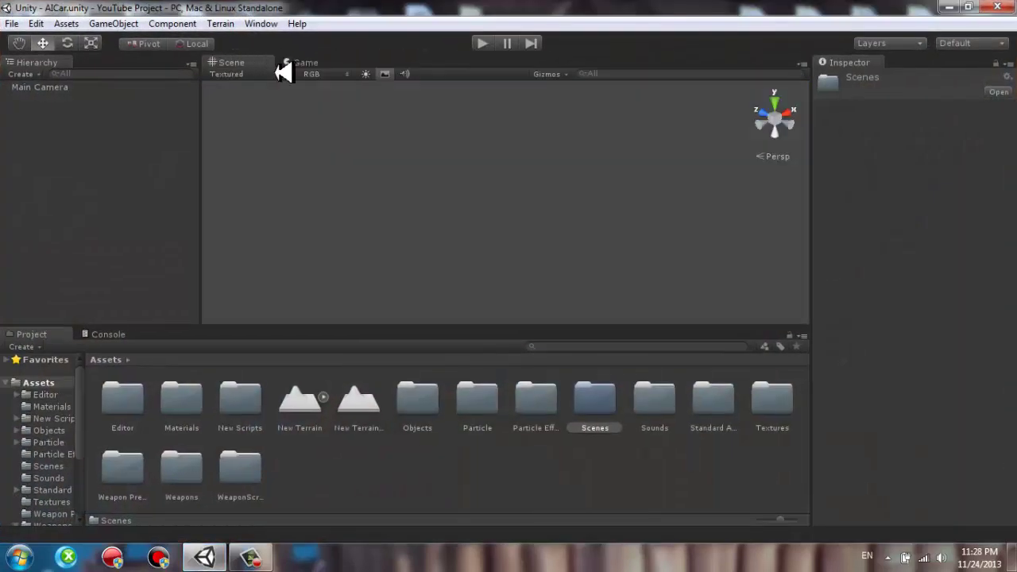
left_click(75, 87)
key("Delete")
left_click(111, 24)
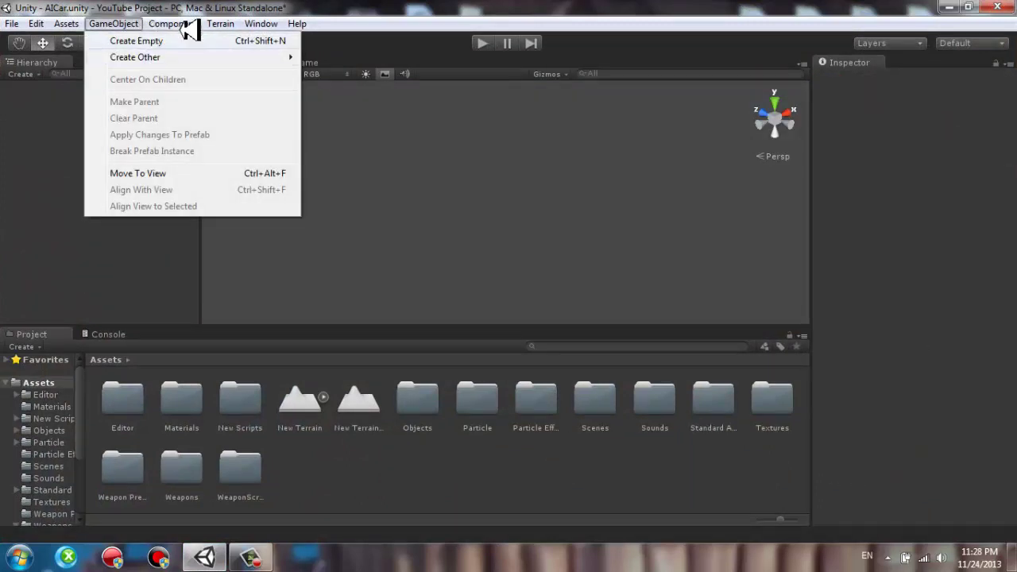
Create a new Terrain and orbit to look down on it.
mouse_move(220, 24)
left_click(226, 41)
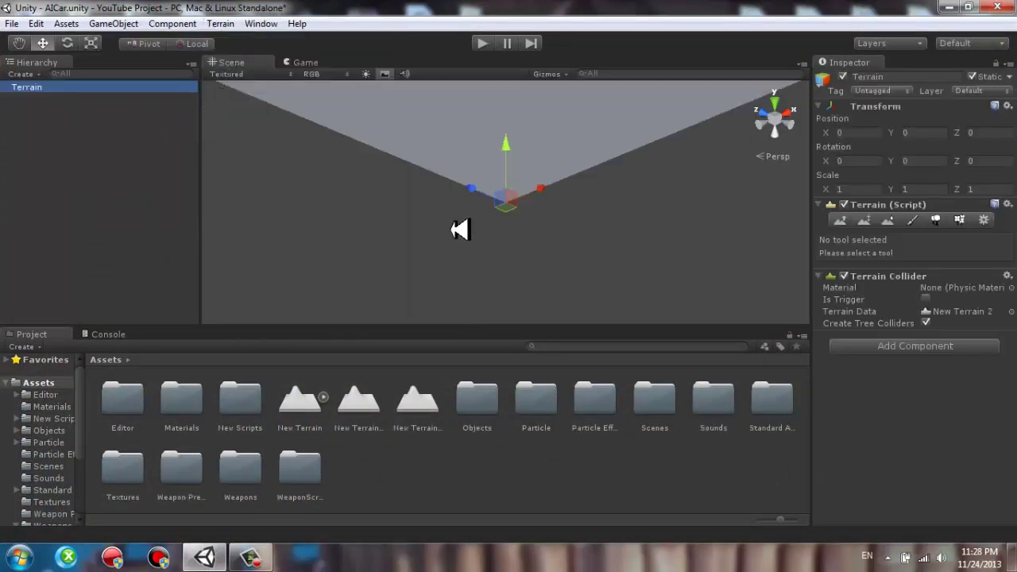
right_click_drag(459, 230, 472, 178)
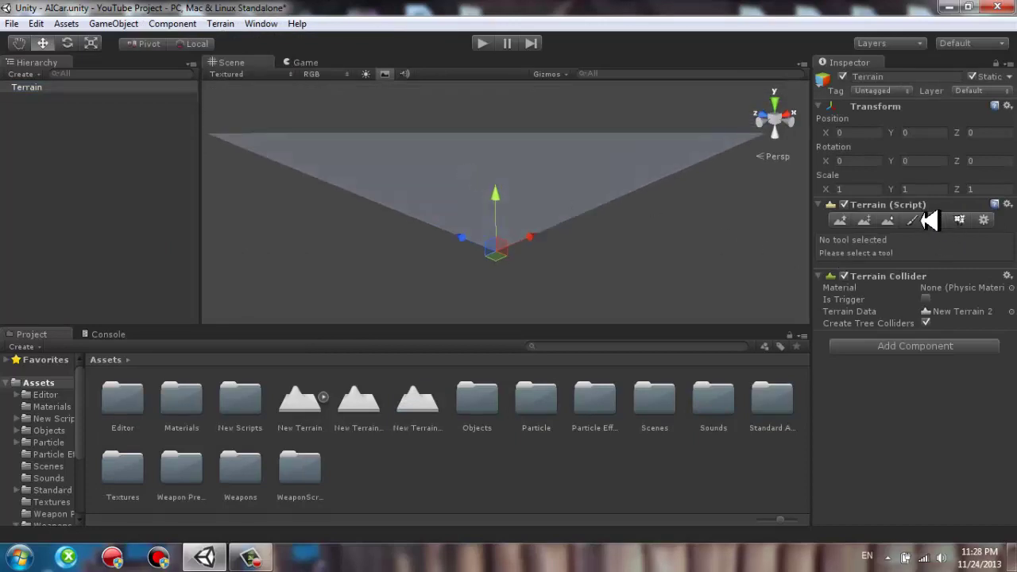
left_click_drag(522, 243, 538, 314, "alt")
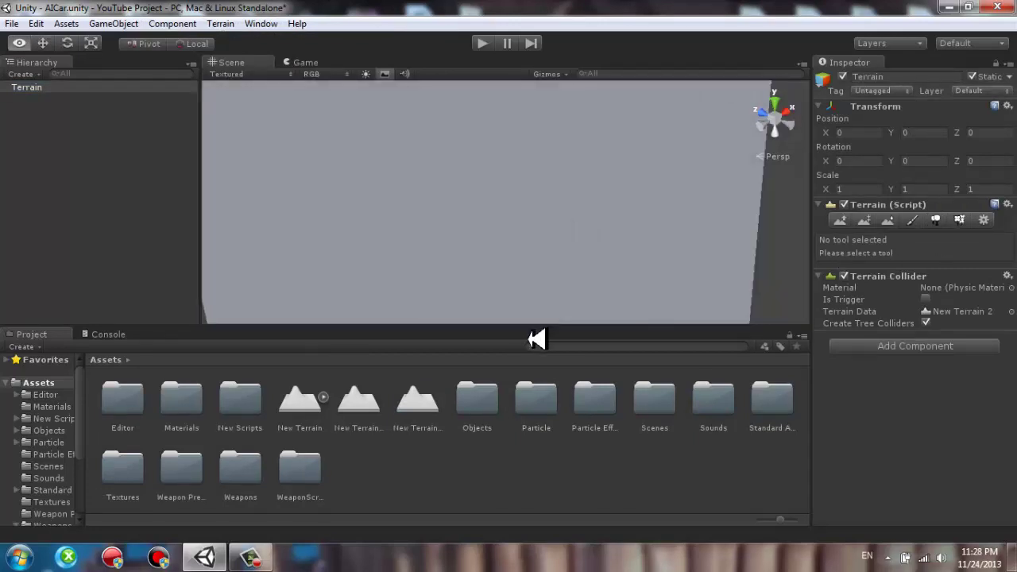
Add Grass&Rock as the terrain's first paint texture.
left_click(914, 220)
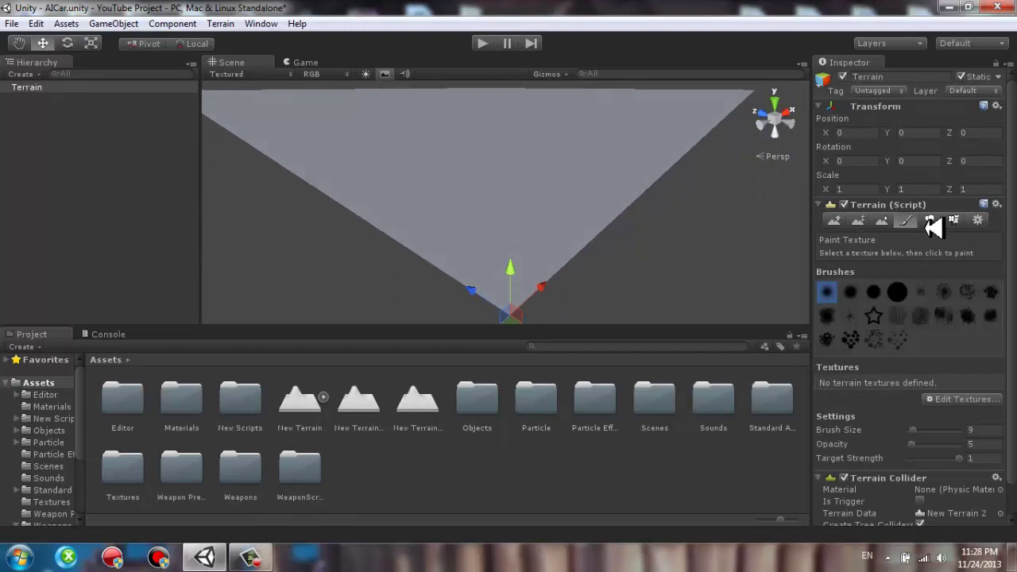
left_click(967, 402)
left_click(966, 402)
left_click(79, 99)
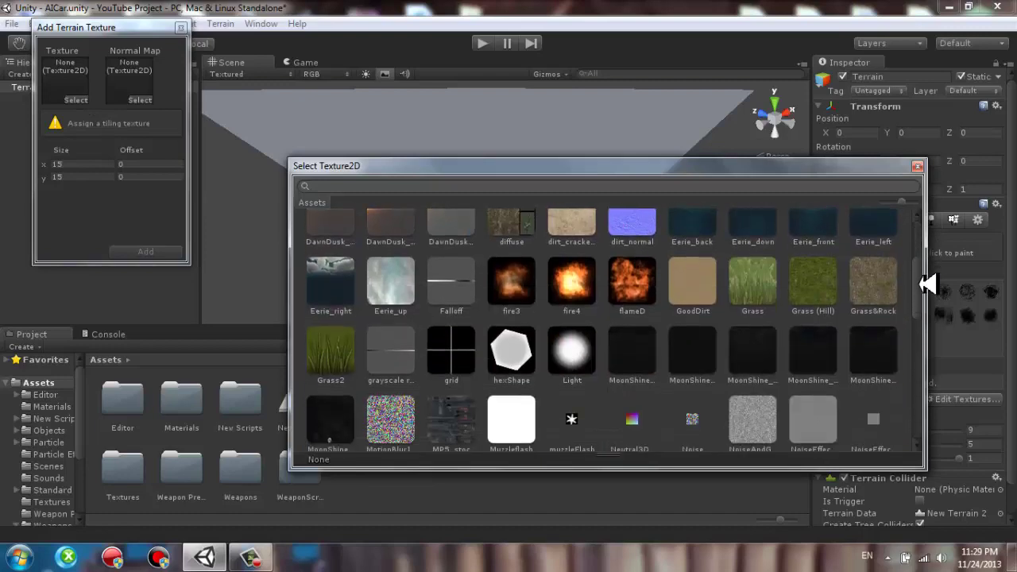
left_click_drag(920, 250, 920, 262)
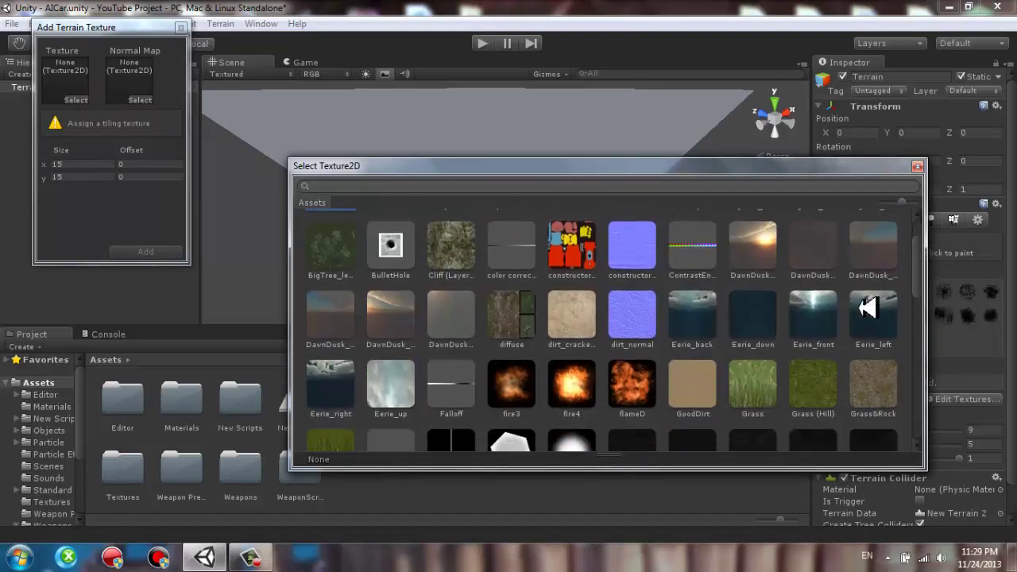
left_click(874, 385)
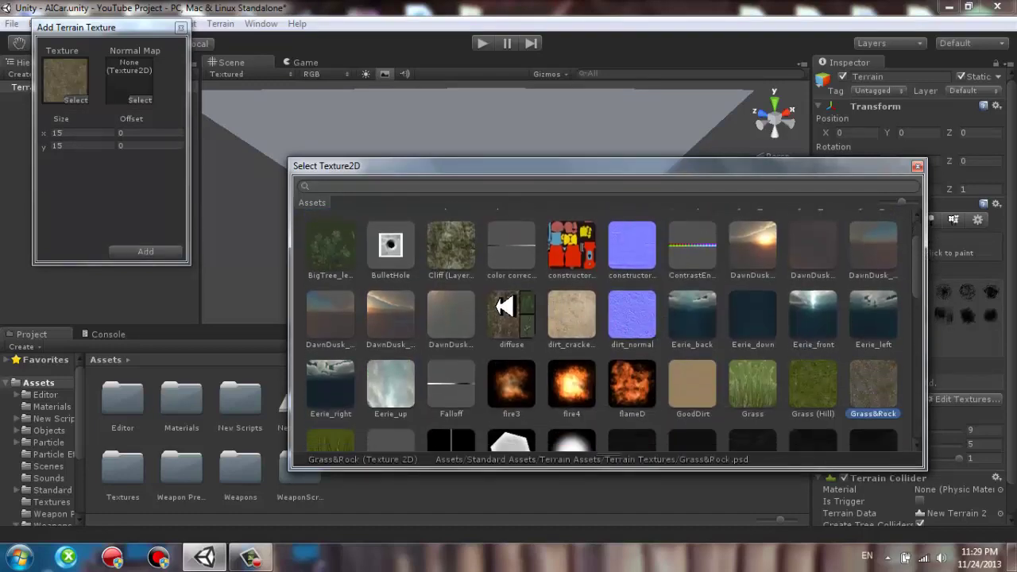
double_click(874, 386)
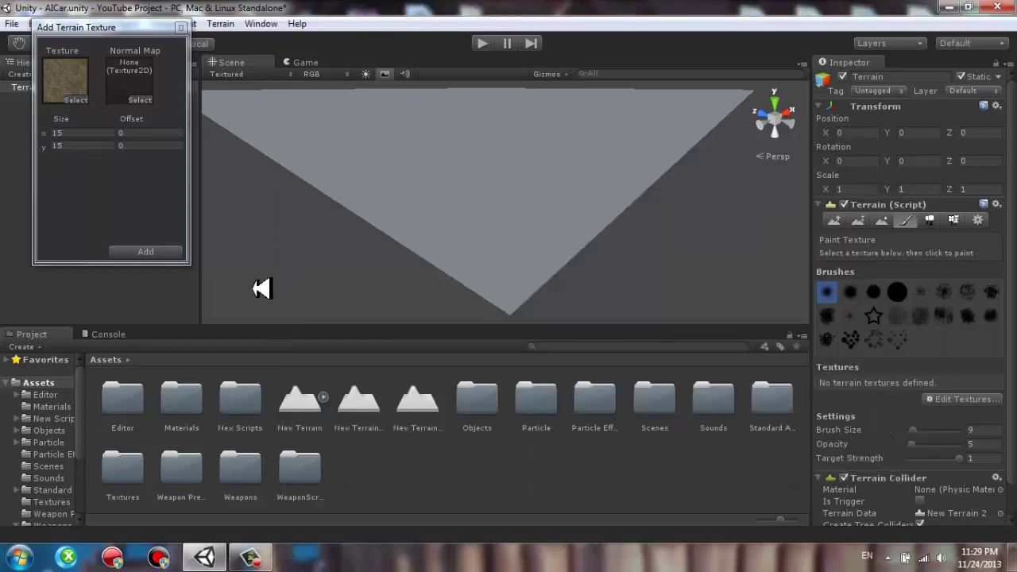
left_click(146, 251)
scroll(536, 237, "up", 3)
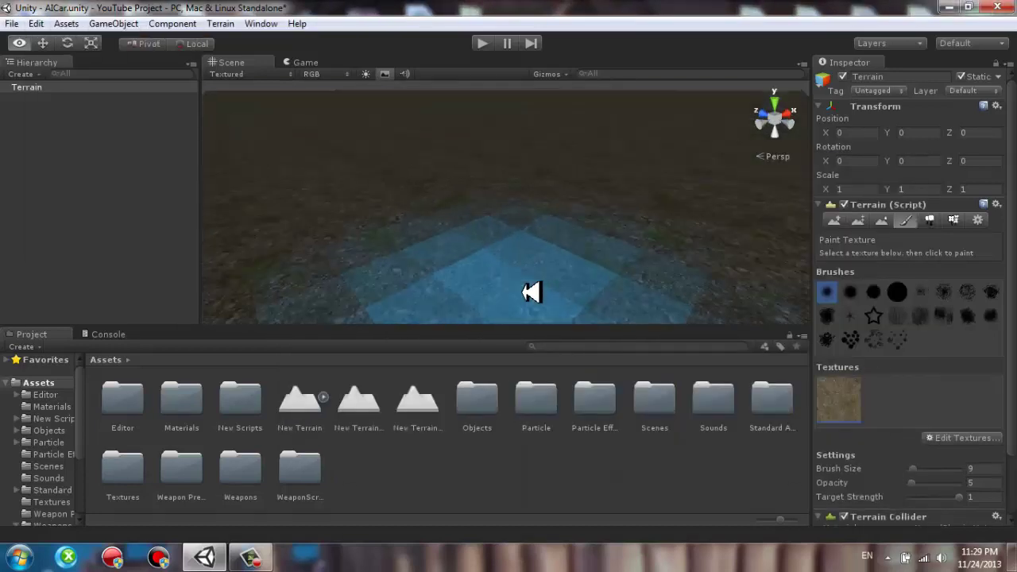
Add a Directional light to the scene.
left_click(114, 23)
mouse_move(159, 58)
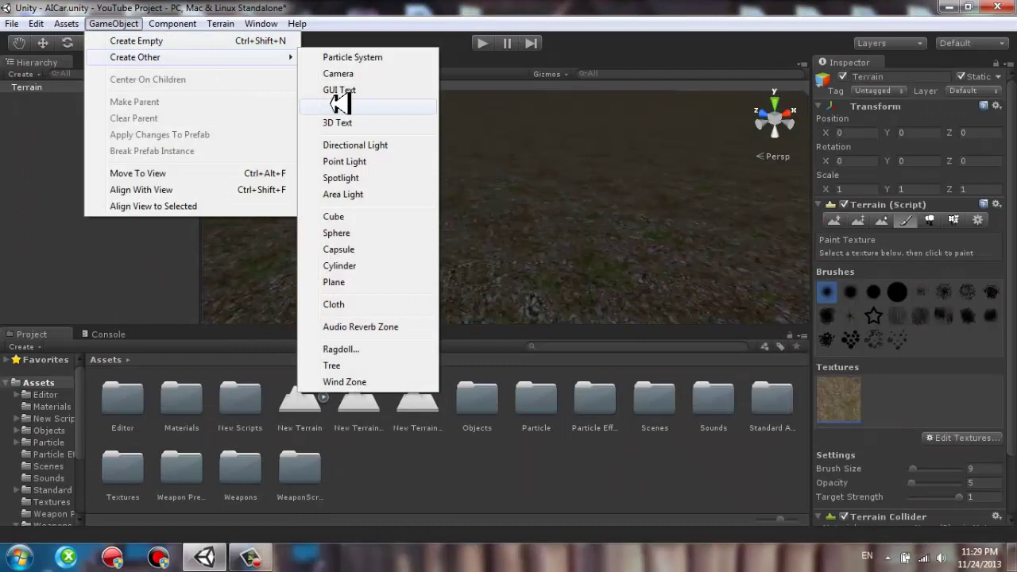
left_click(387, 145)
key("w")
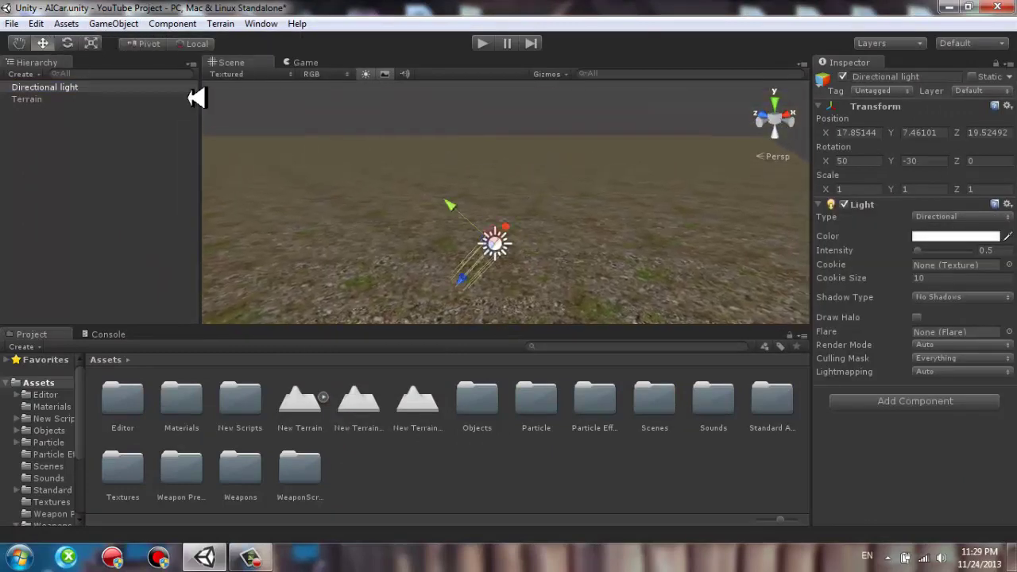
Set Sunny3 Skybox as the scene's sky and tilt the view onto the terrain.
left_click(36, 23)
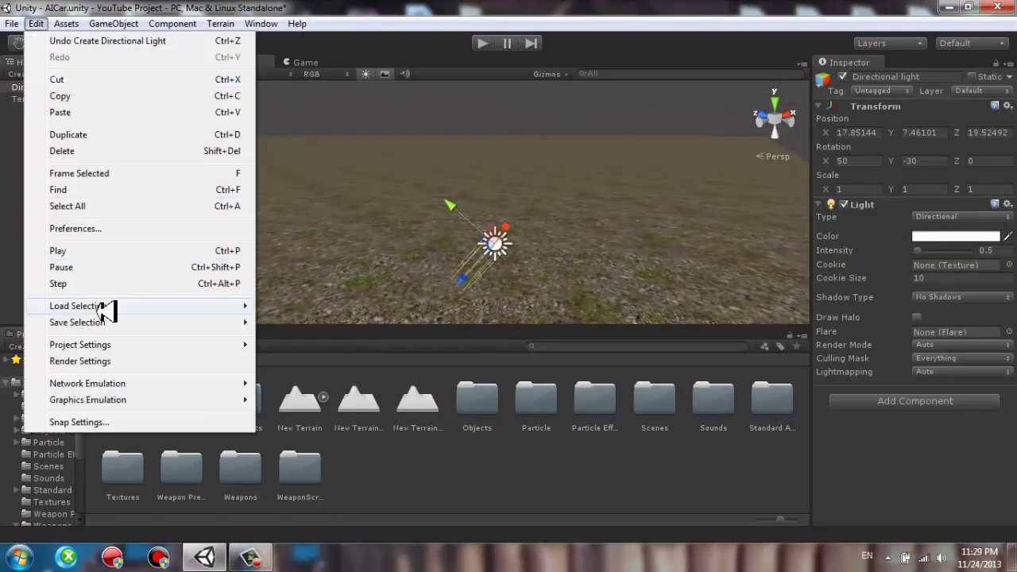
left_click(86, 361)
left_click(1010, 193)
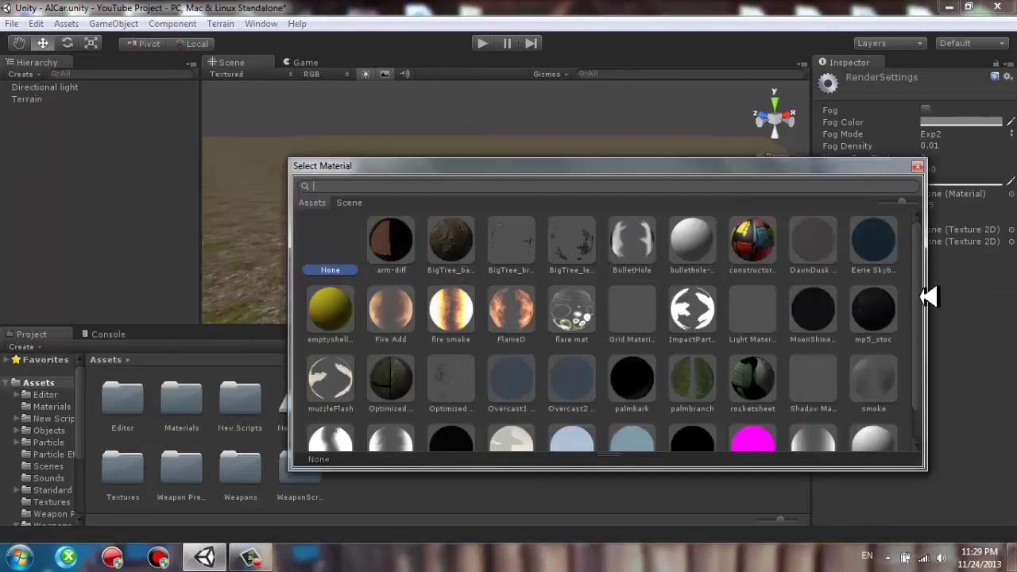
scroll(705, 406, "down", 2)
double_click(642, 412)
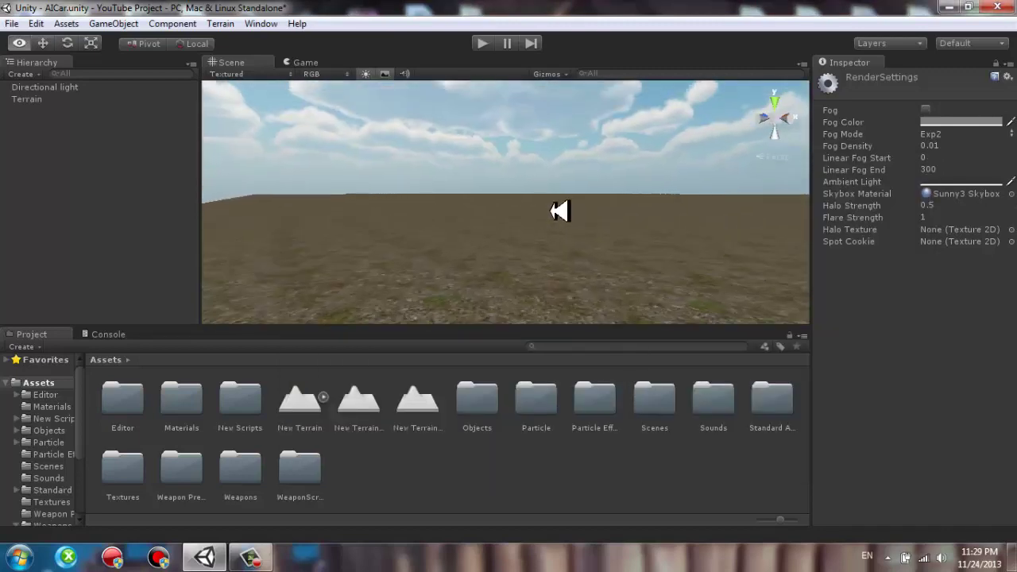
right_click_drag(560, 211, 541, 261)
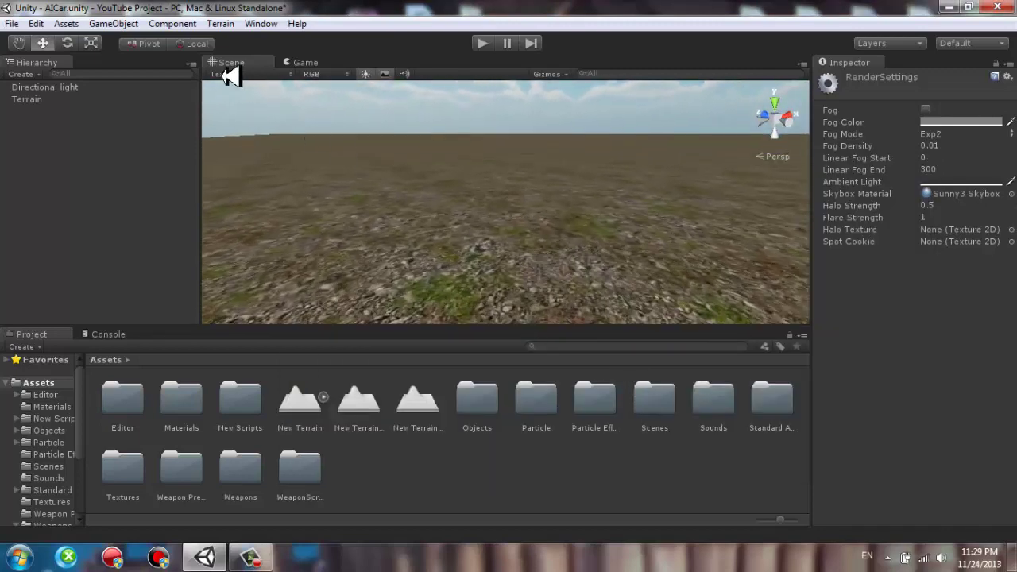
left_click(113, 23)
Create a Cube and lower it to Y 1.392668.
mouse_move(131, 58)
left_click(374, 220)
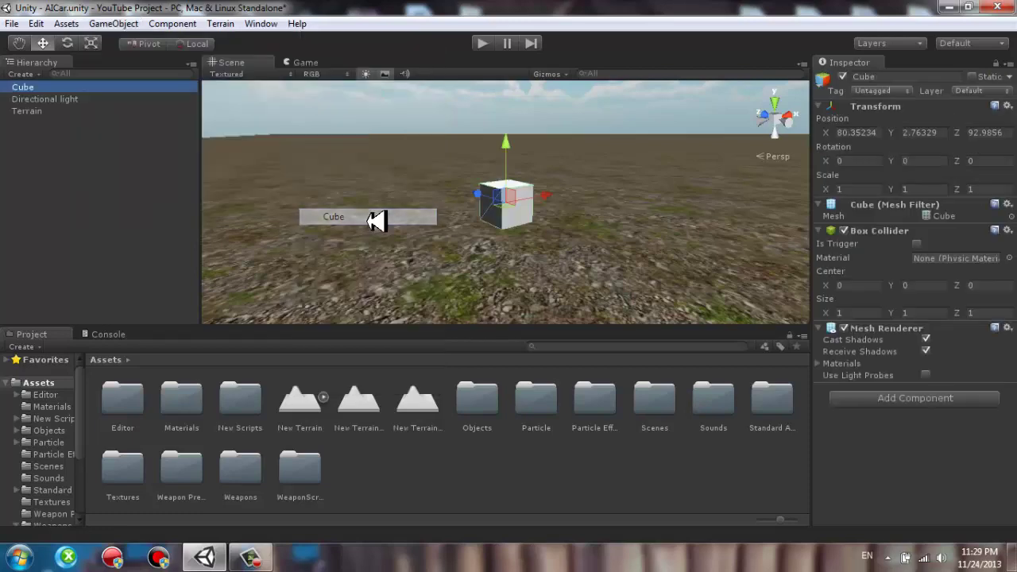
right_click_drag(567, 220, 485, 238)
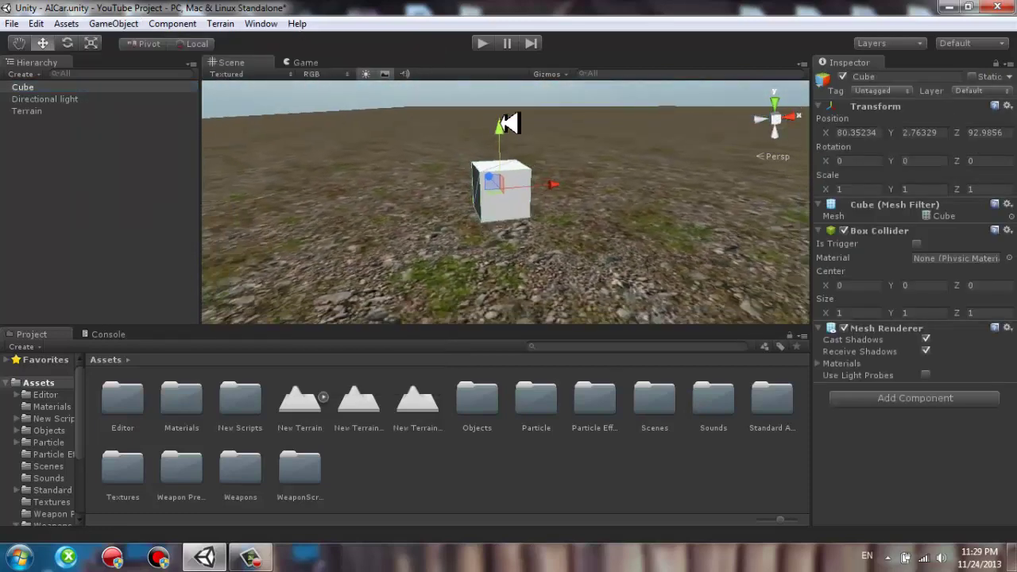
left_click_drag(503, 124, 507, 184)
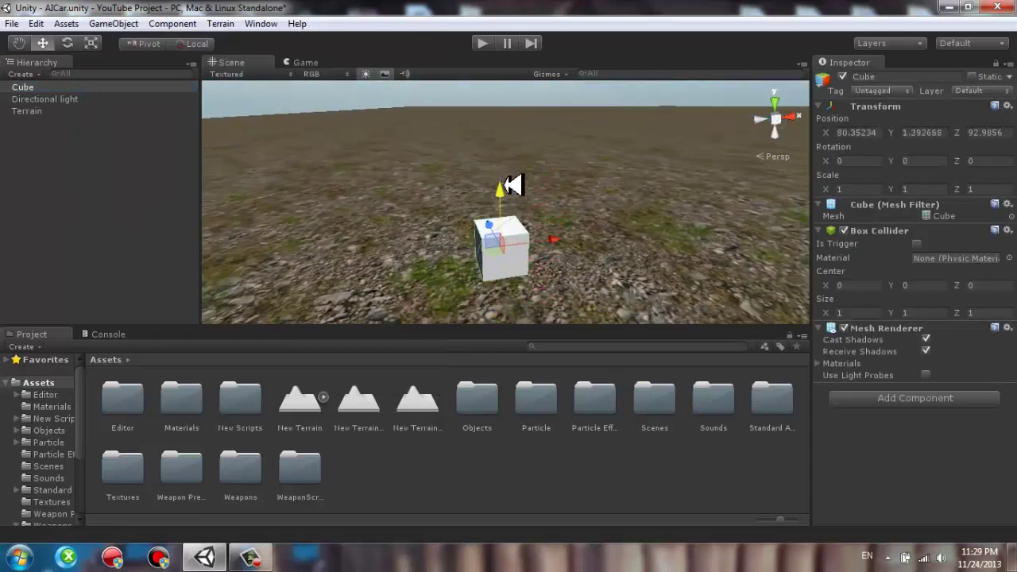
right_click_drag(513, 184, 427, 189)
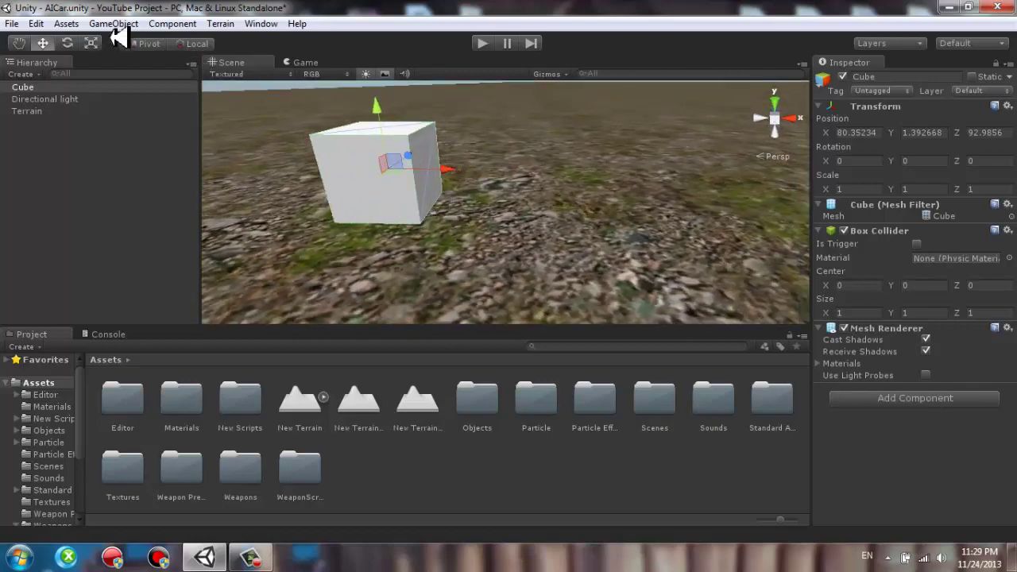
Scale the cube to X 2.997634 and Z 1.31347.
key("r")
left_click_drag(477, 170, 554, 173)
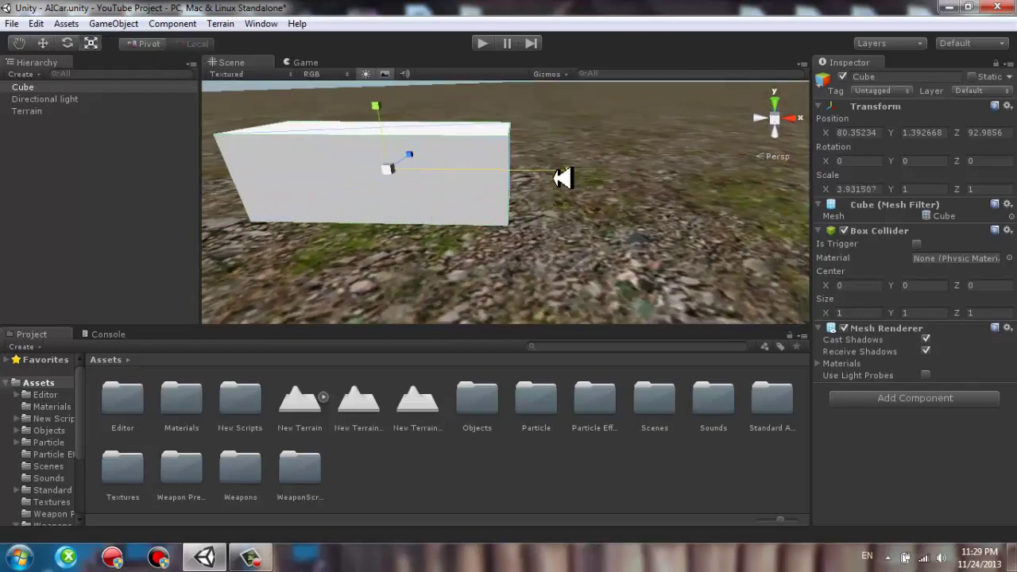
mouse_move(554, 173)
right_mouse_down()
mouse_move(378, 89)
mouse_move(501, 208)
right_mouse_up()
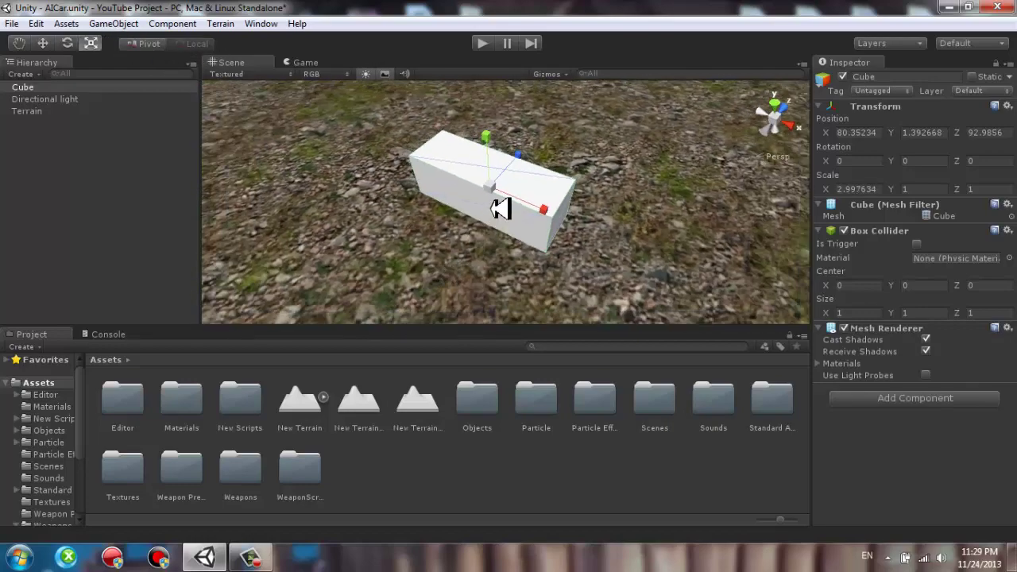
left_click_drag(526, 164, 540, 154)
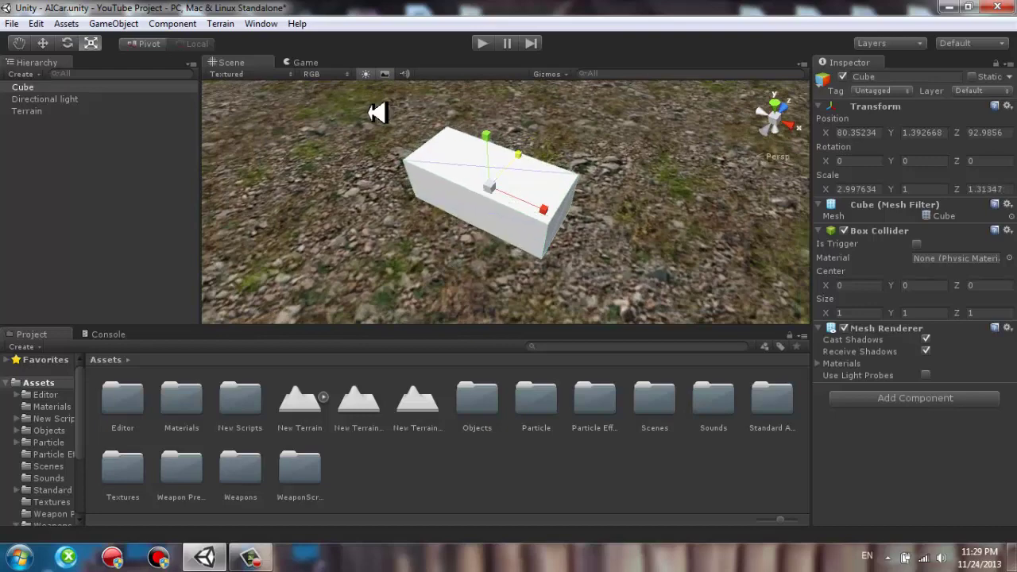
left_click(131, 23)
mouse_move(159, 57)
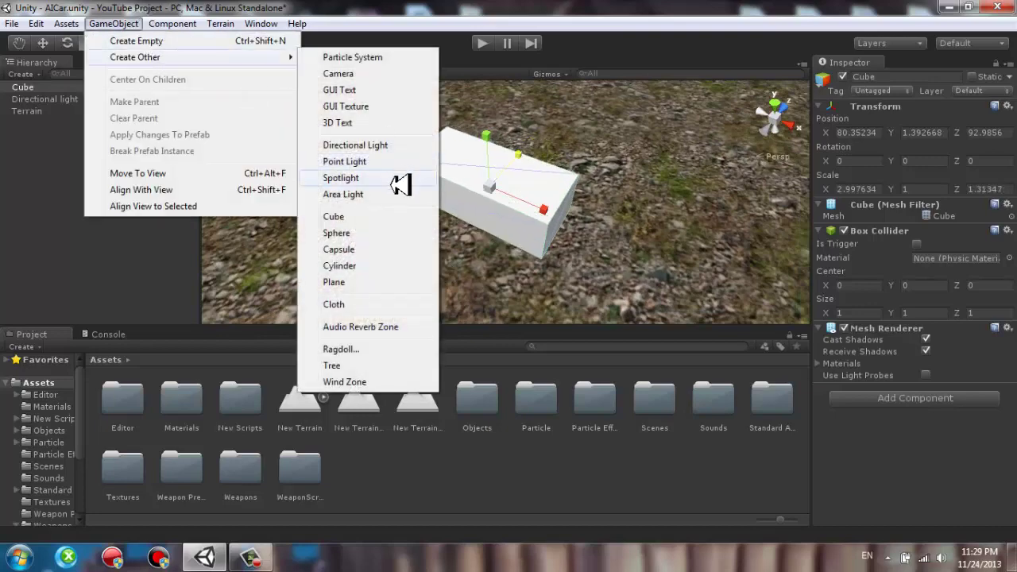
Add a cylinder, rotate it to X -90 and flatten its Y scale to 0.1496476.
left_click(371, 262)
key("f")
left_click_drag(309, 191, 795, 167, "alt")
left_click(67, 43)
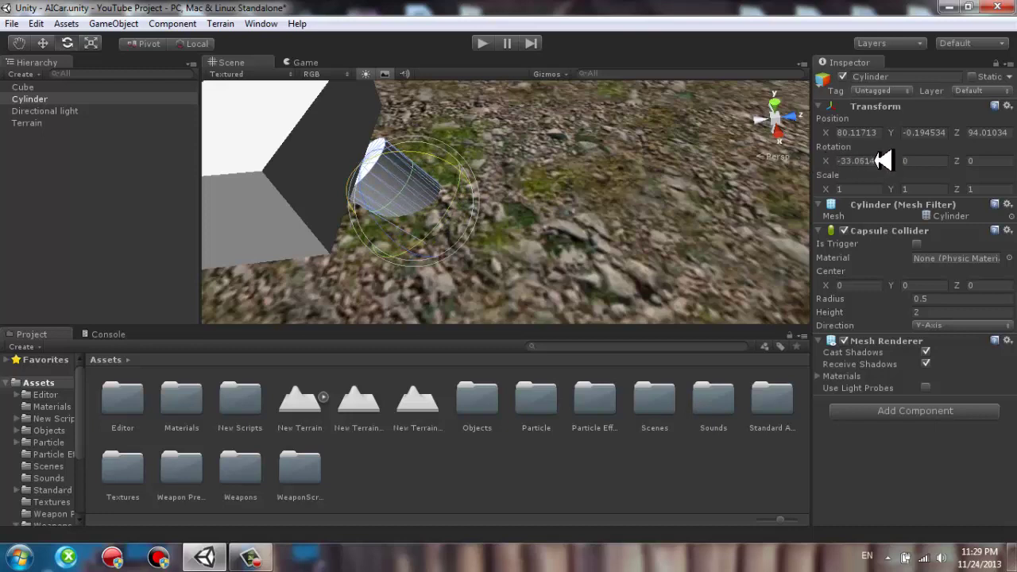
type("-90")
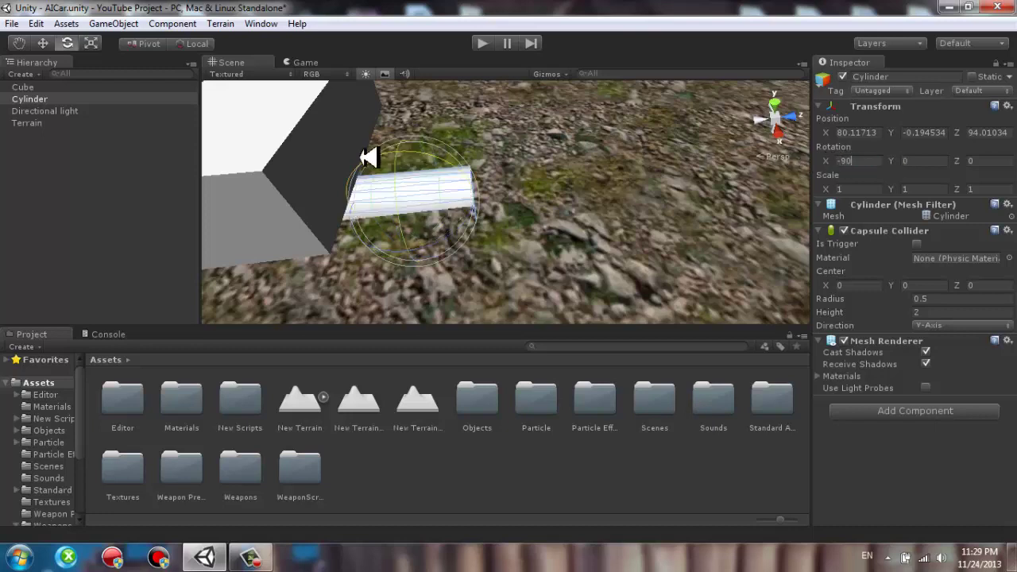
left_click(91, 43)
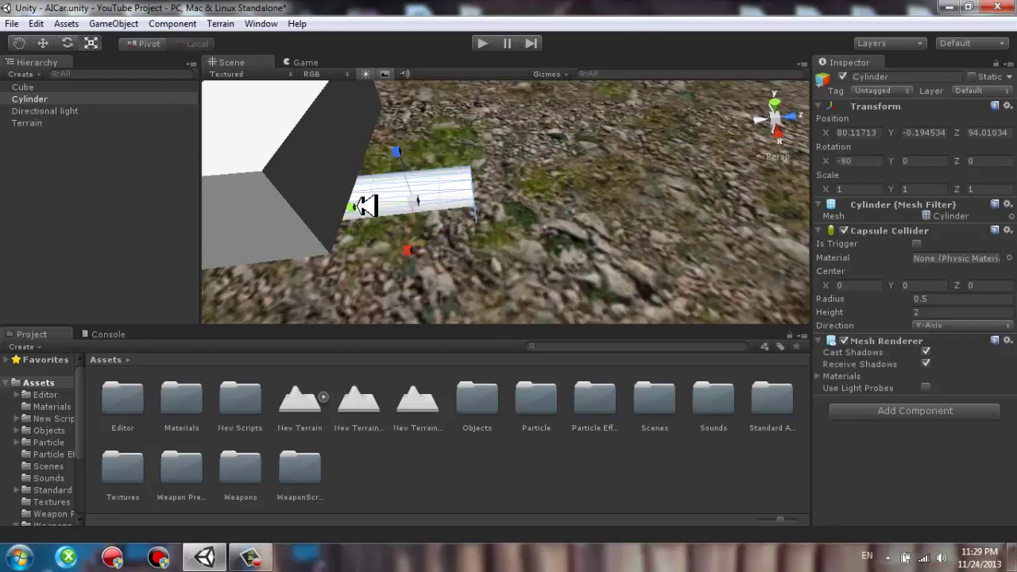
left_click_drag(355, 207, 412, 212)
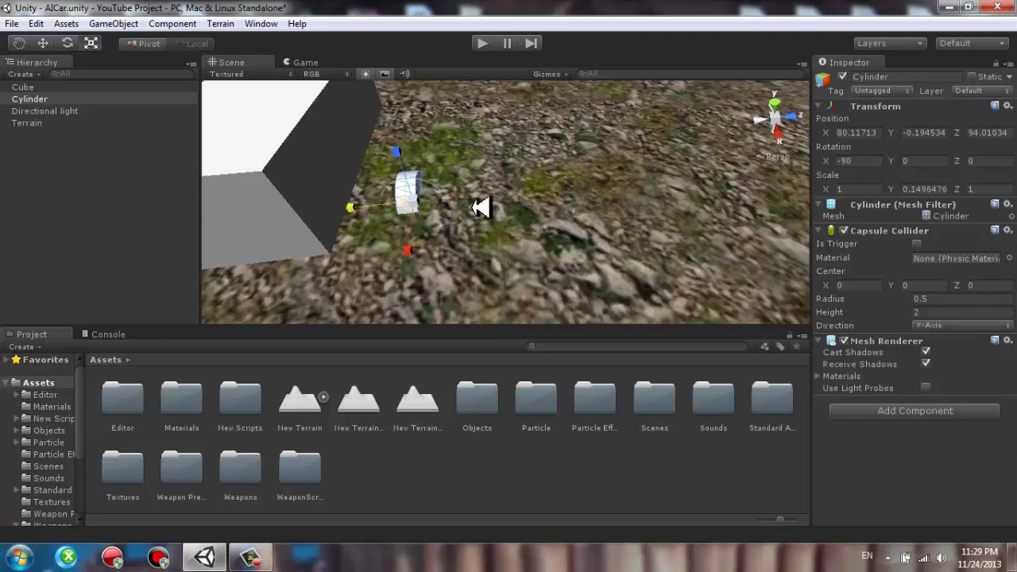
Remove the cylinder's Capsule Collider.
left_click_drag(481, 206, 387, 182, "alt")
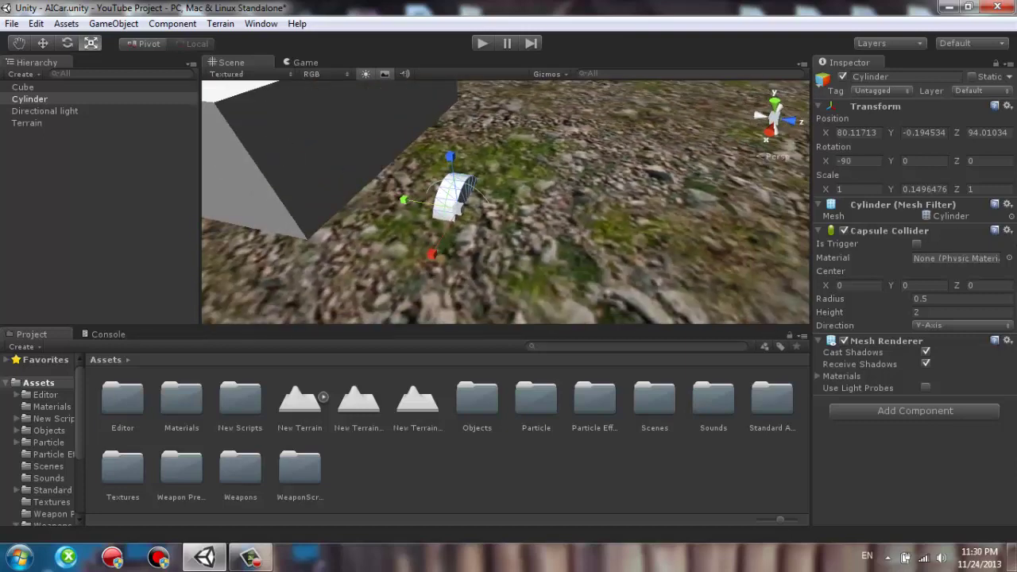
left_click(1007, 229)
left_click(980, 265)
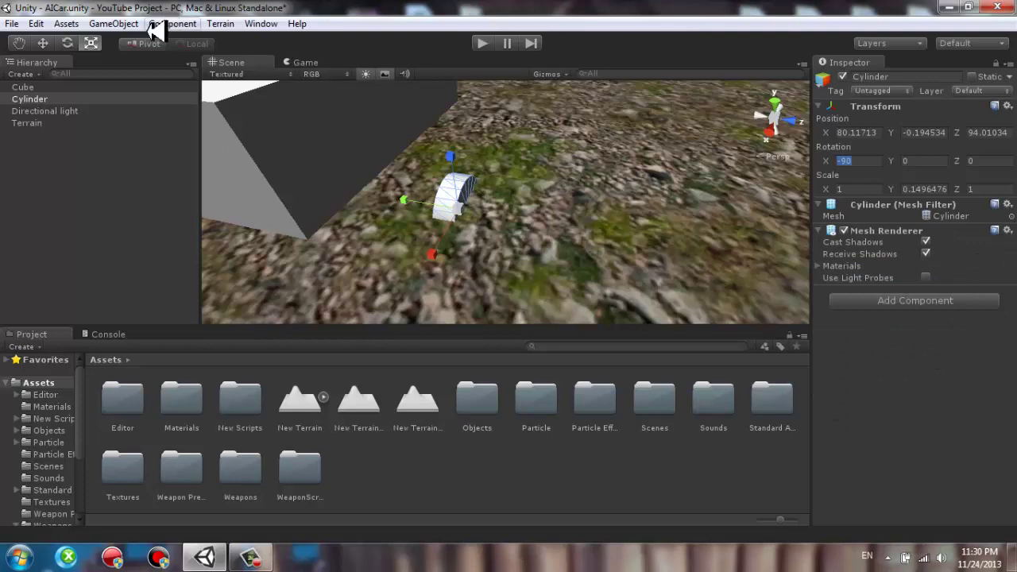
Position the wheel at the cube's front corner and start renaming it.
left_click_drag(454, 151, 445, 111)
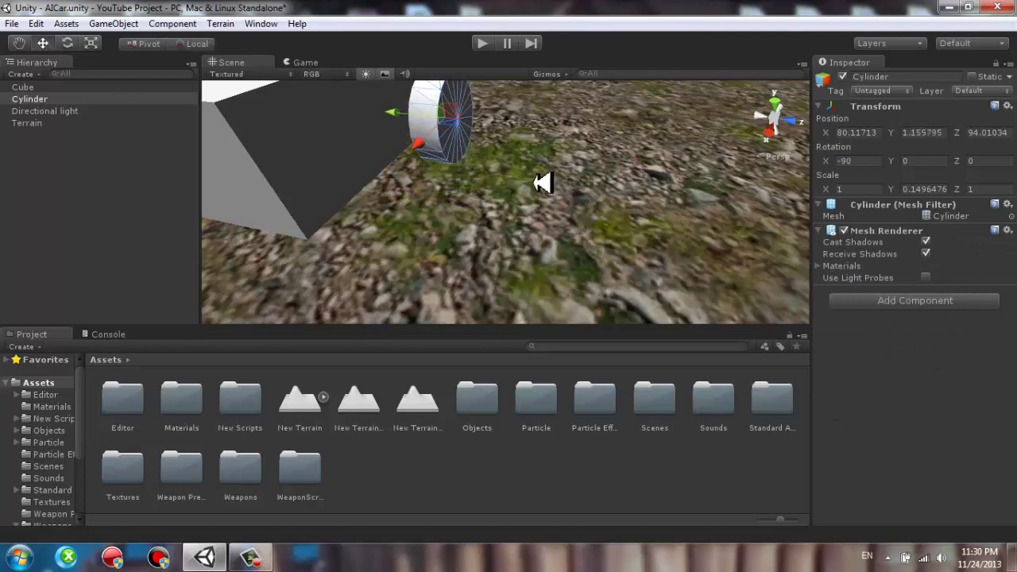
left_click_drag(543, 183, 791, 127, "alt")
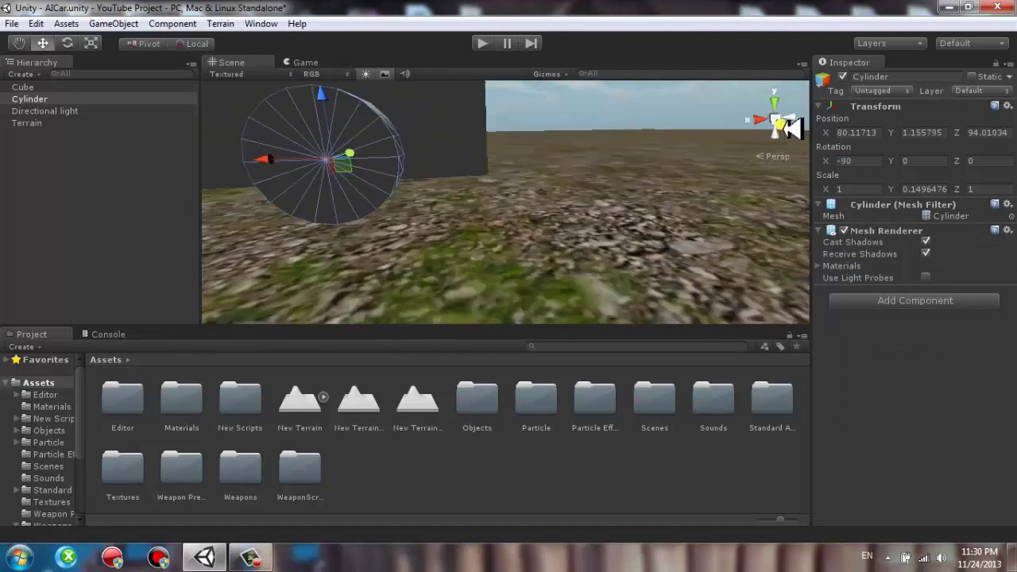
left_click(791, 127)
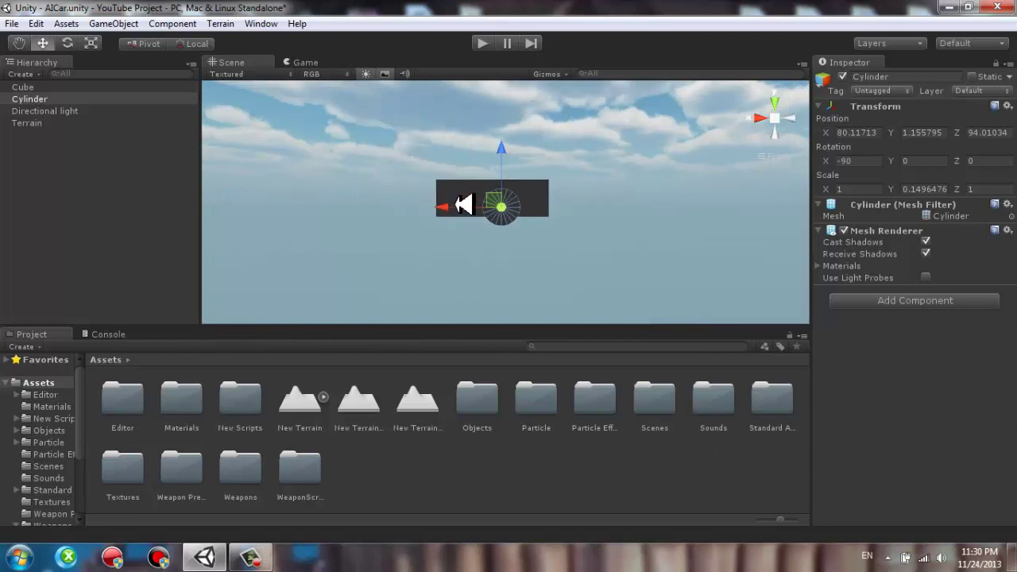
left_click_drag(464, 205, 473, 205)
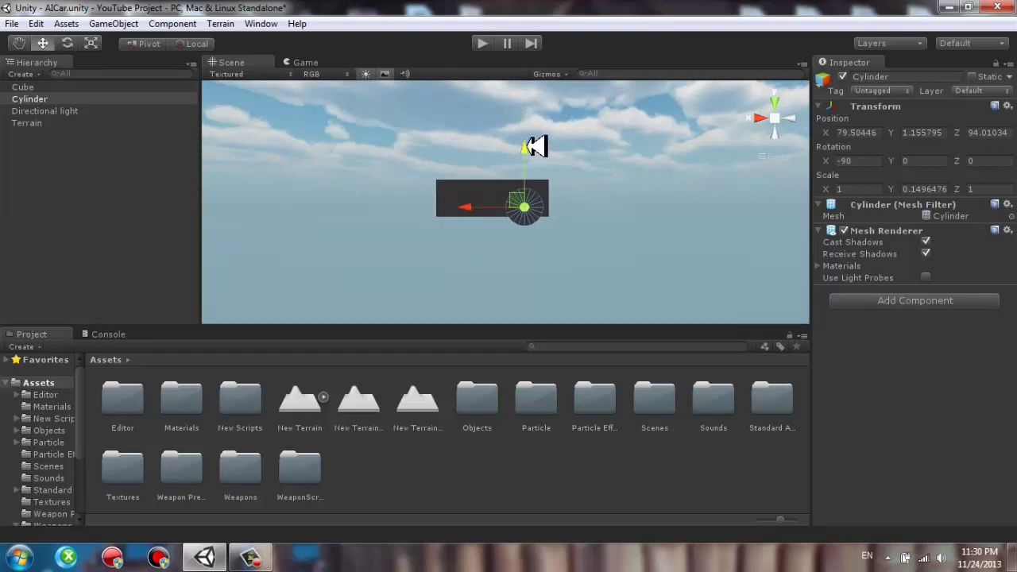
left_click_drag(528, 146, 528, 155)
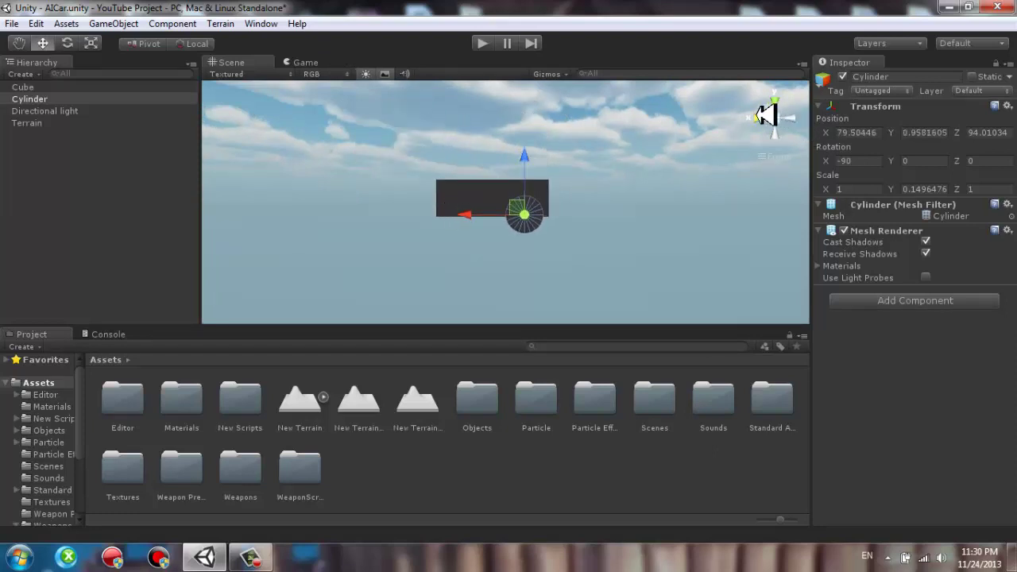
left_click(763, 117)
left_click_drag(623, 217, 616, 220)
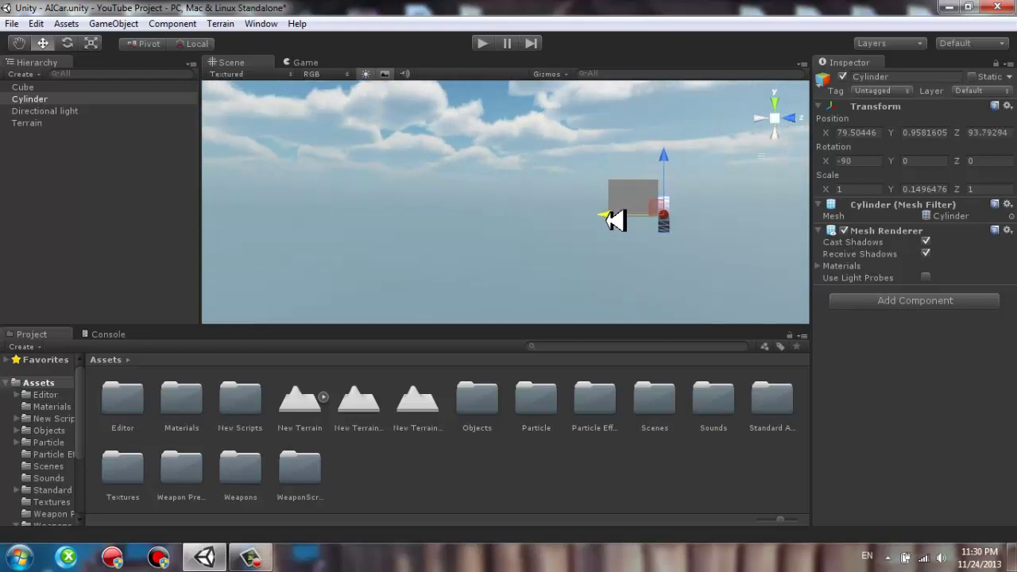
left_click(38, 101)
key("F2")
type("WheelFL")
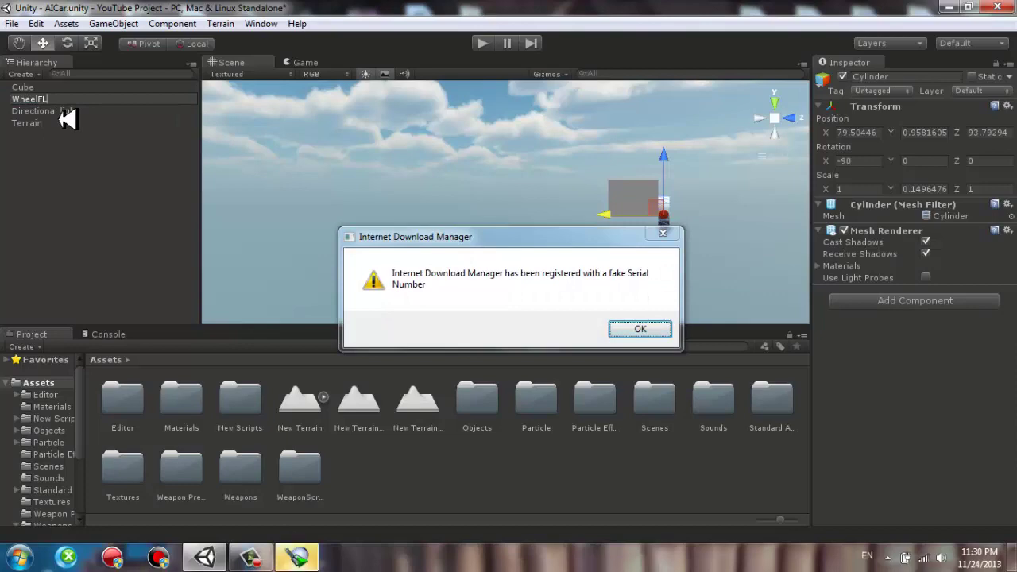
Confirm the name WheelFL, dismiss the IDM warning and exit Internet Download Manager.
key("Return")
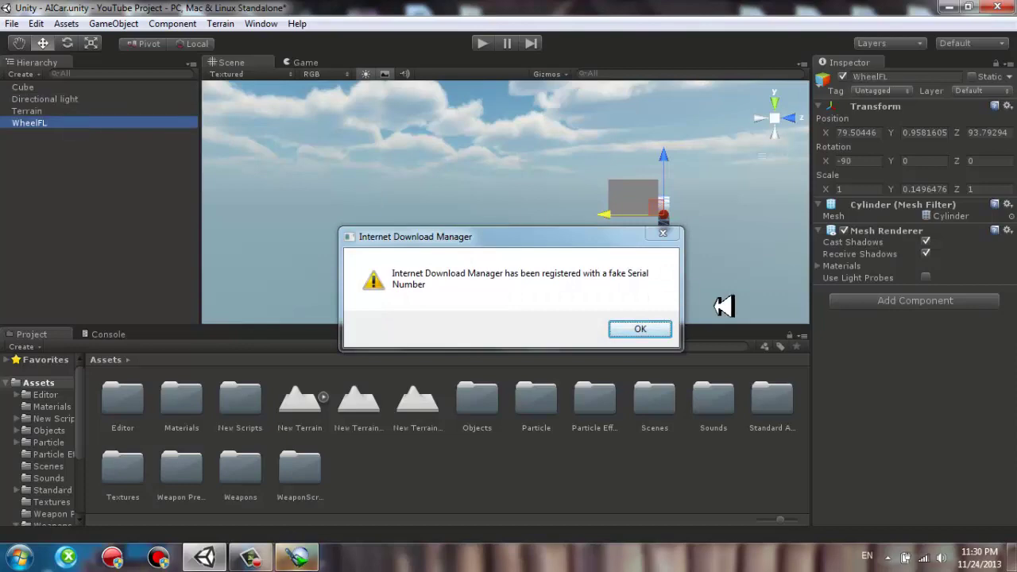
left_click(640, 326)
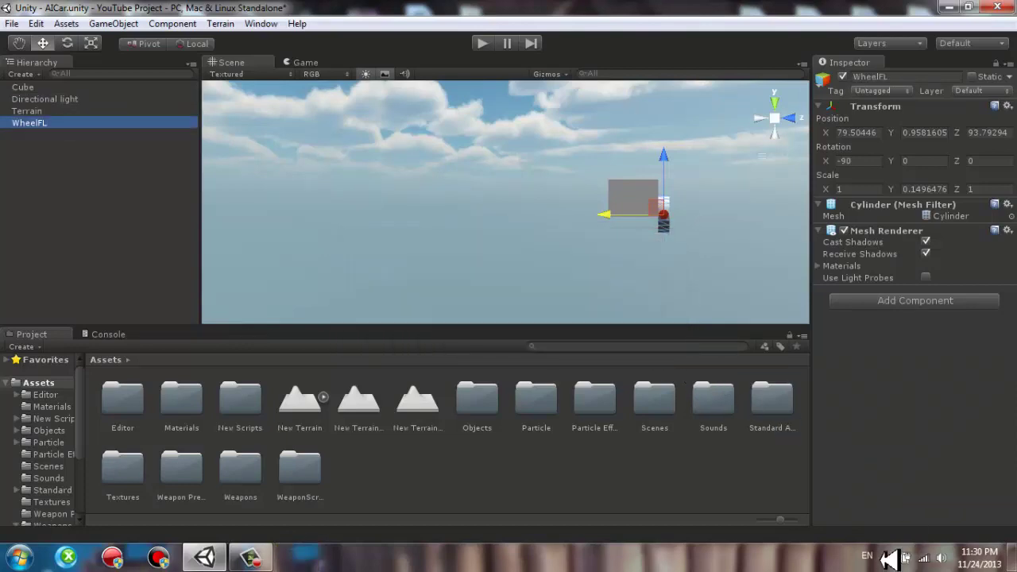
left_click(894, 554)
left_click(906, 464)
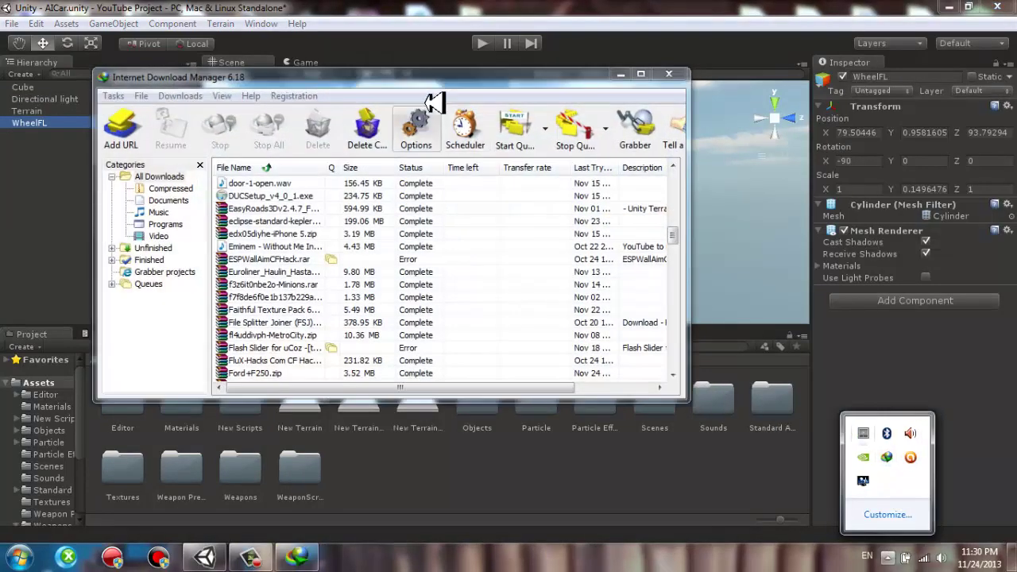
left_click(430, 111)
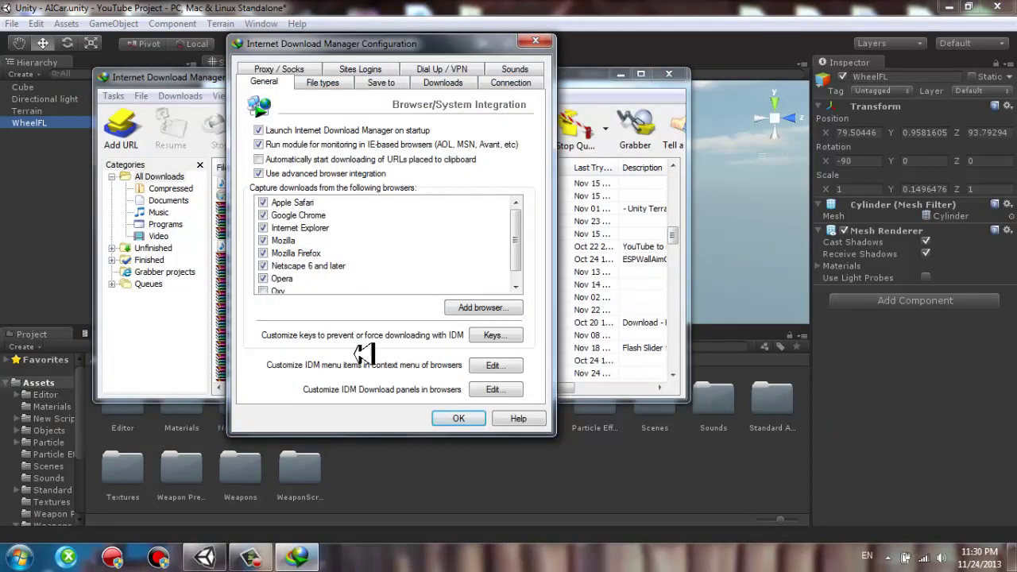
left_click(458, 418)
left_click(112, 95)
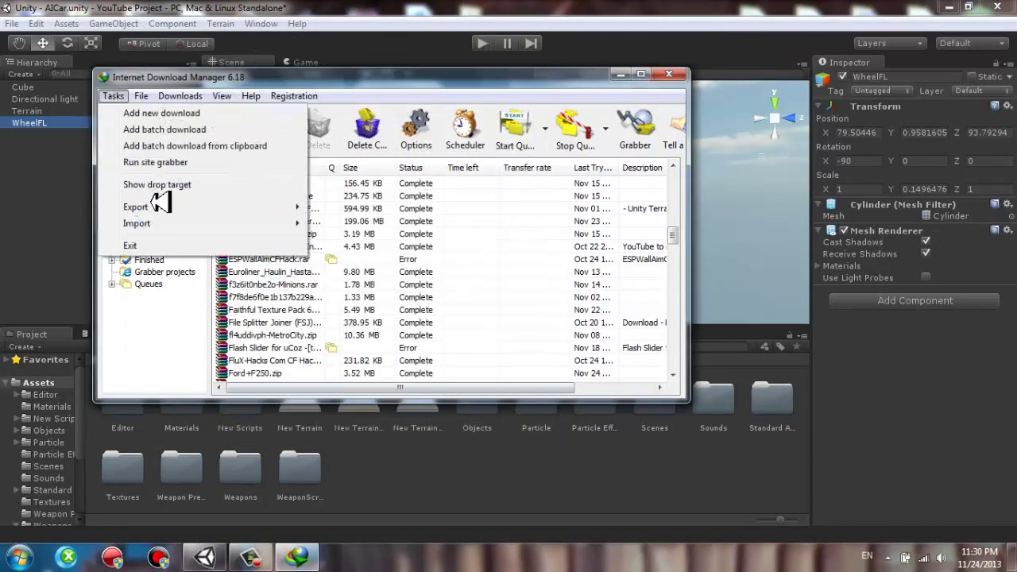
left_click(130, 245)
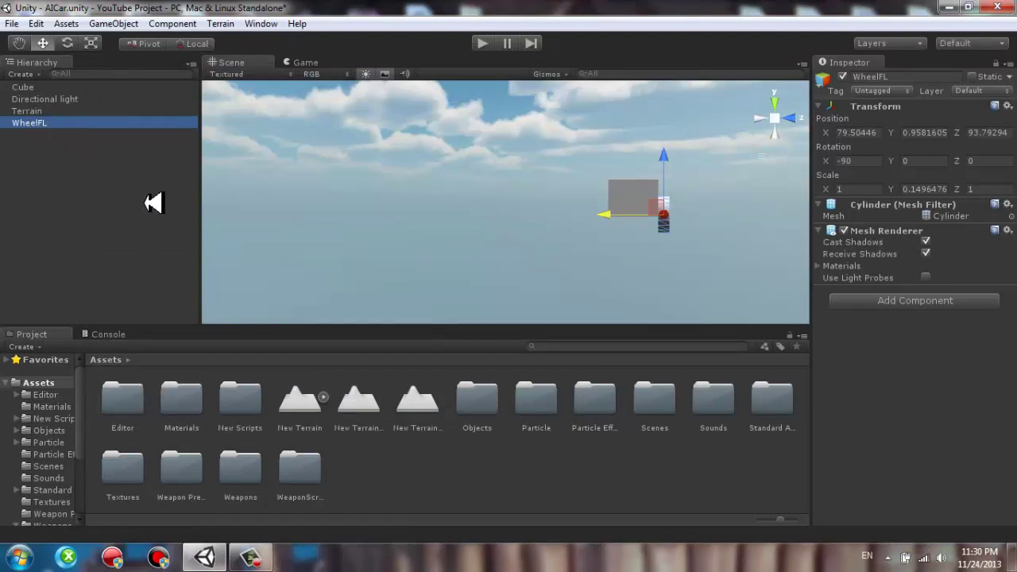
Duplicate WheelFL to the cube's other end as WheelFR.
key("ctrl+d")
left_click_drag(618, 217, 556, 221)
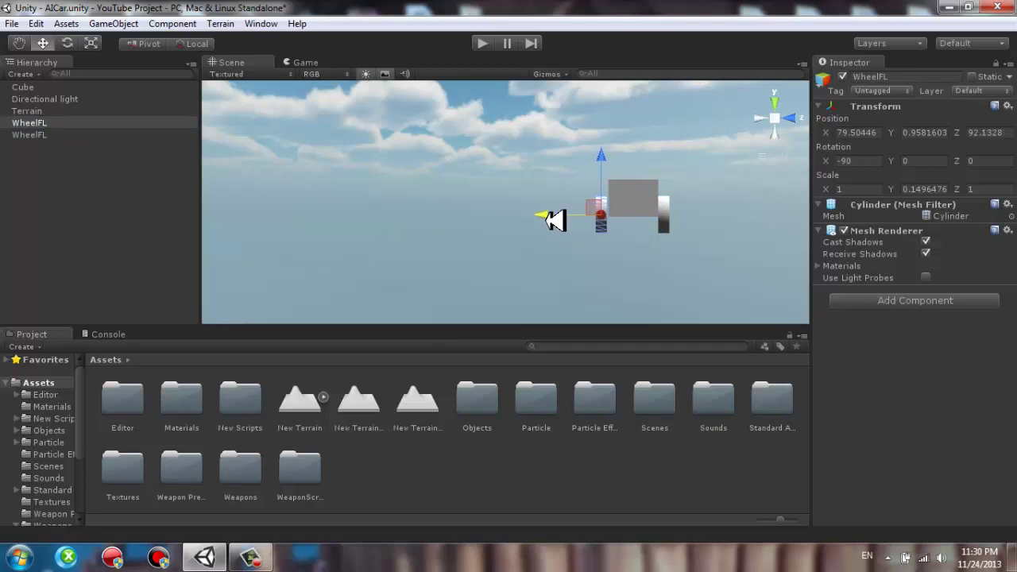
left_click(21, 123)
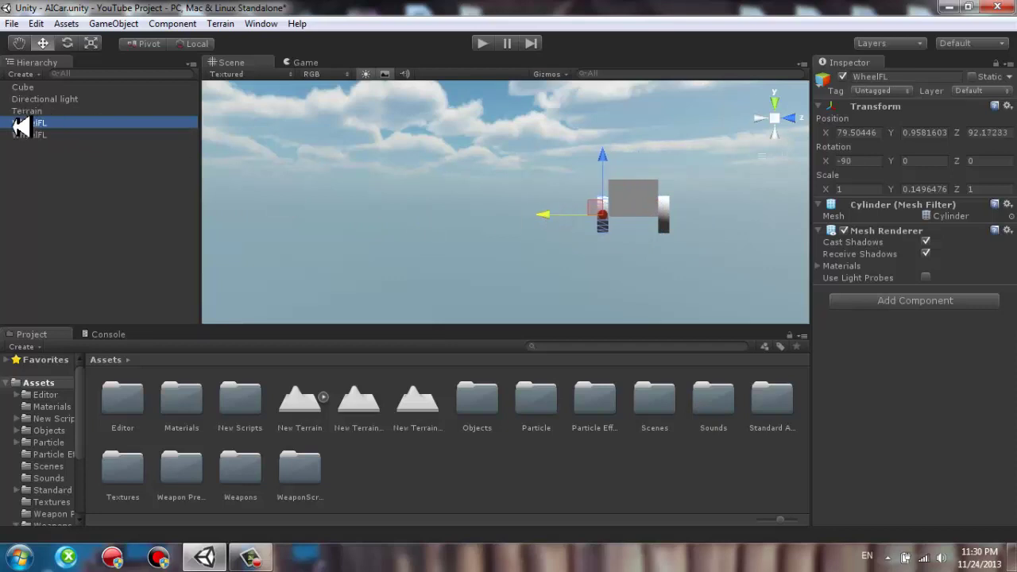
left_click_drag(62, 123, 48, 119)
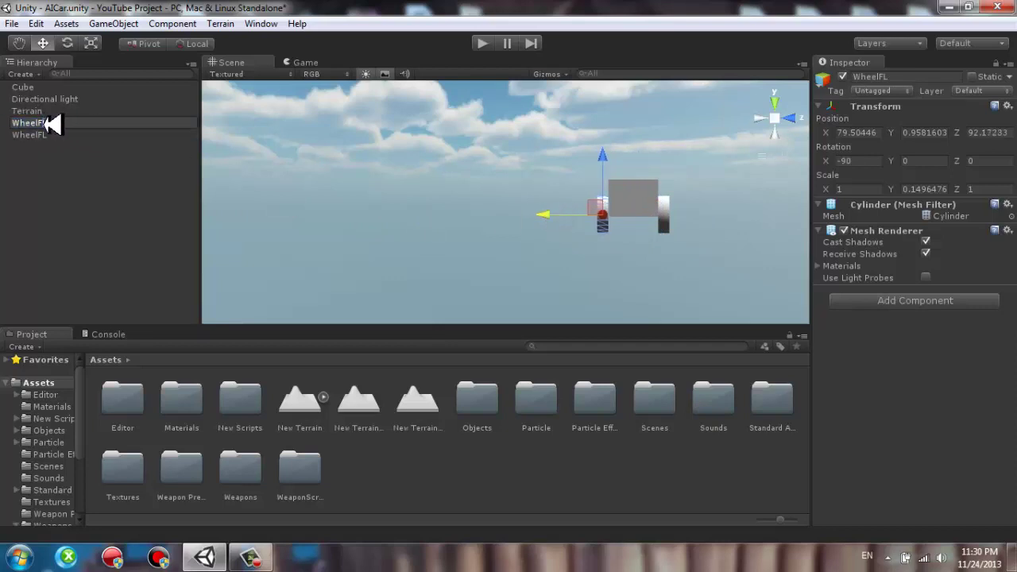
left_click(76, 208)
Parent WheelFL and WheelFR under the cube.
left_click(43, 123)
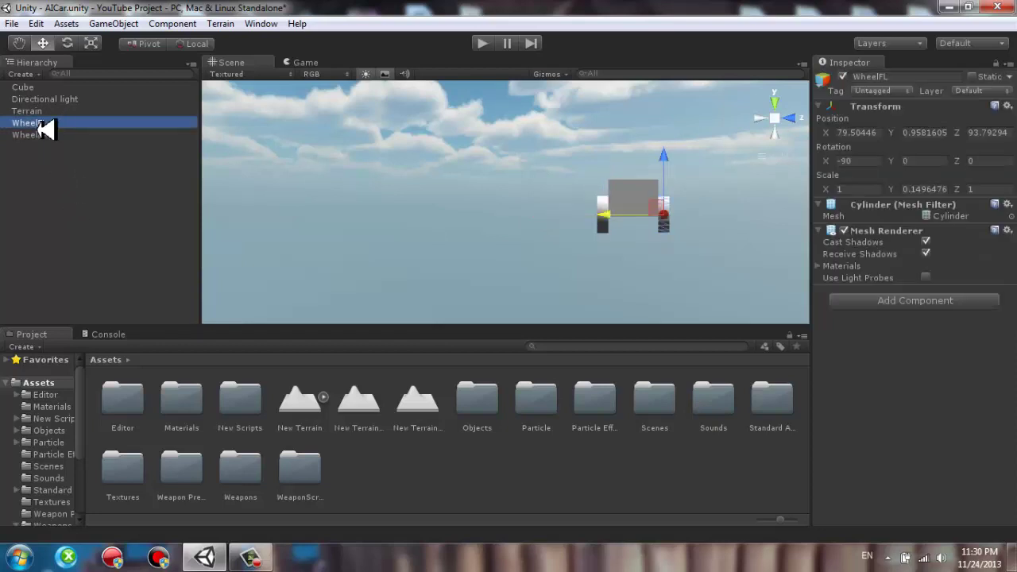
left_click(39, 134, "ctrl")
left_click_drag(40, 115, 35, 86)
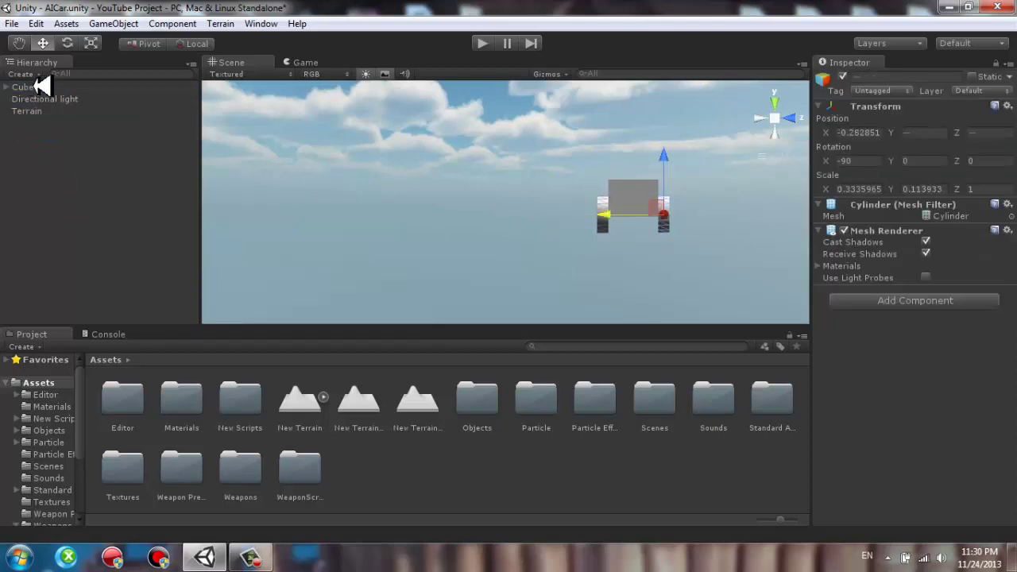
Rename the cube to AICar.
left_click(46, 89)
left_click(48, 90)
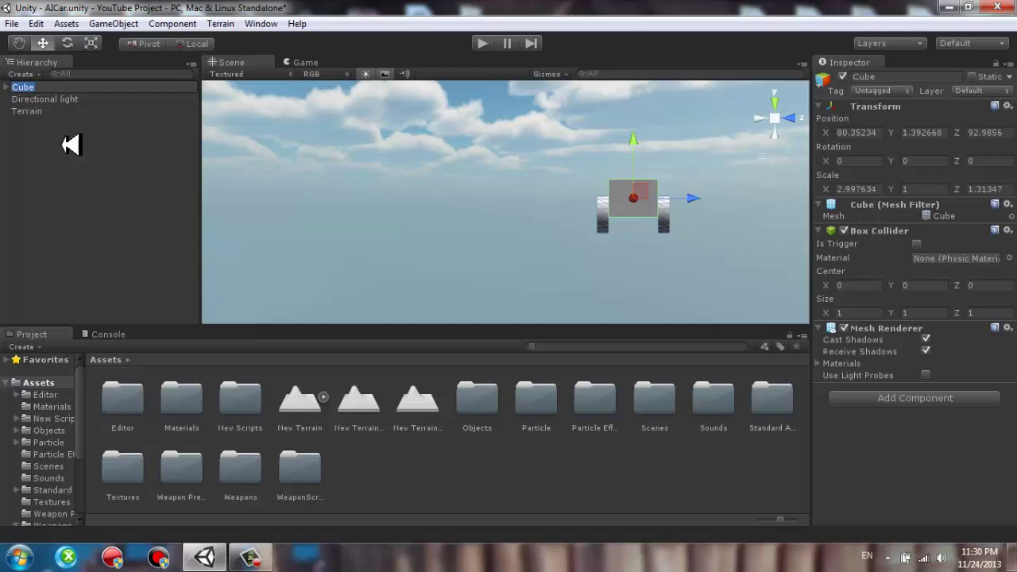
type("AICar")
key("Return")
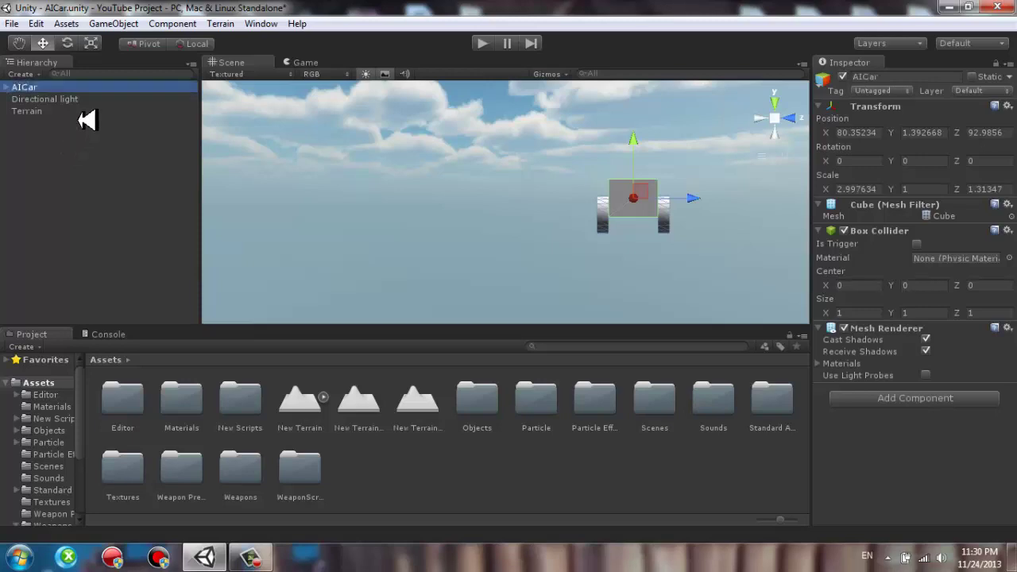
Duplicate both front wheels under AICar.
mouse_move(783, 114)
left_mouse_down("alt")
mouse_move(926, 119)
mouse_move(45, 218)
mouse_move(72, 250)
left_mouse_up("alt")
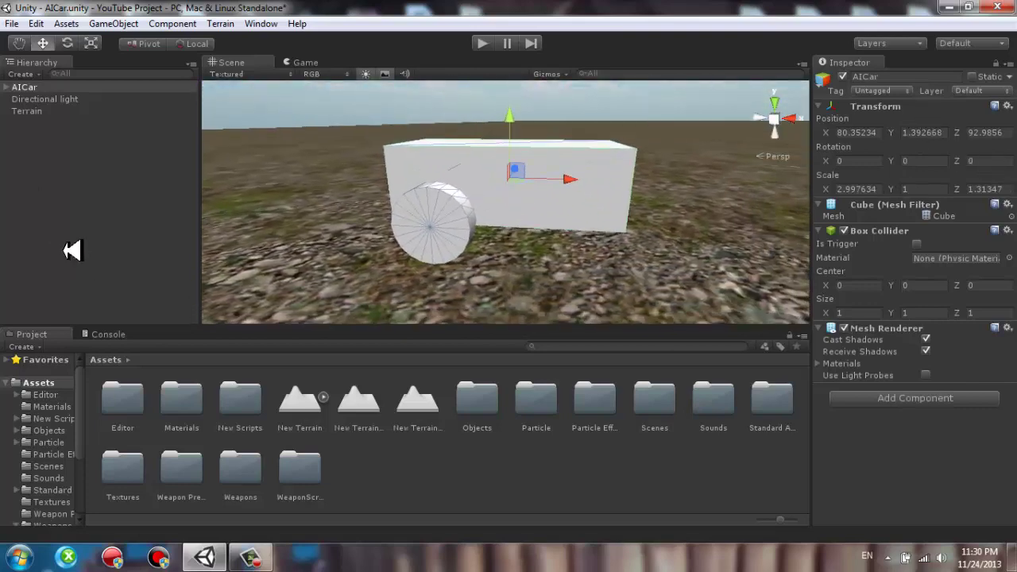
left_click(8, 87)
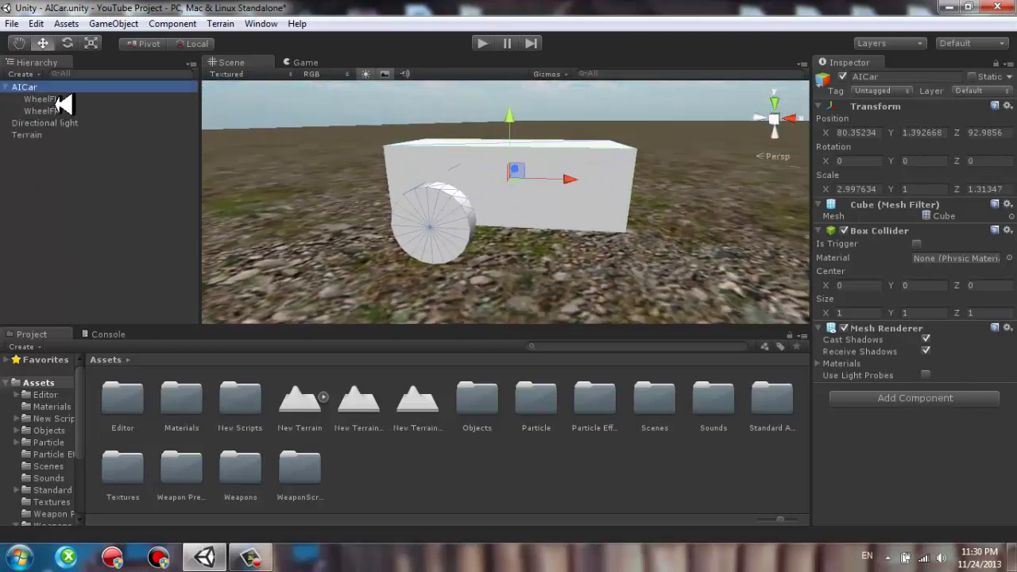
left_click(63, 99)
left_click(64, 111, "shift")
key("ctrl+d")
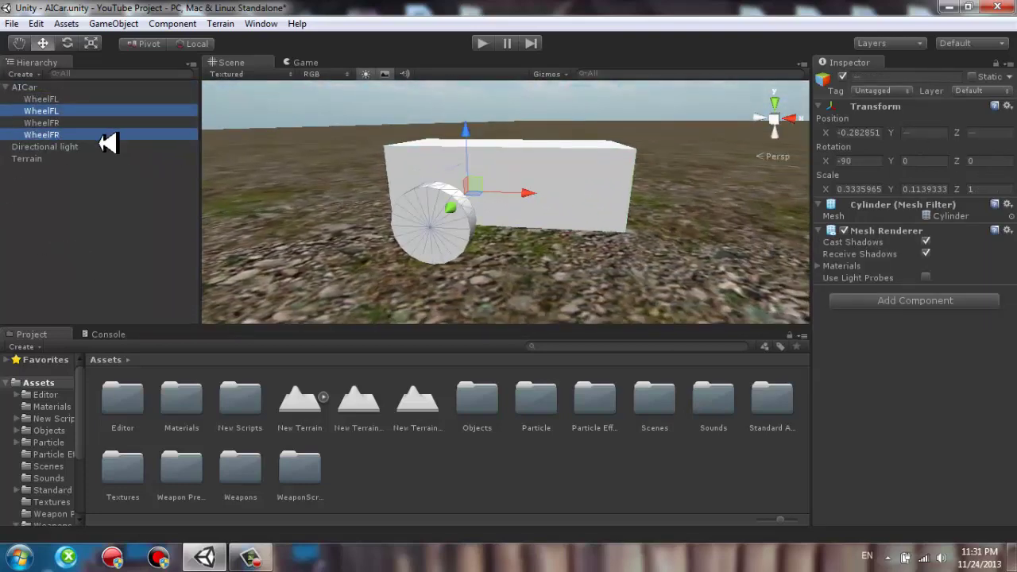
left_click(68, 146)
Rename the first wheel copy WheelRL and begin naming the second copy.
left_click(66, 111)
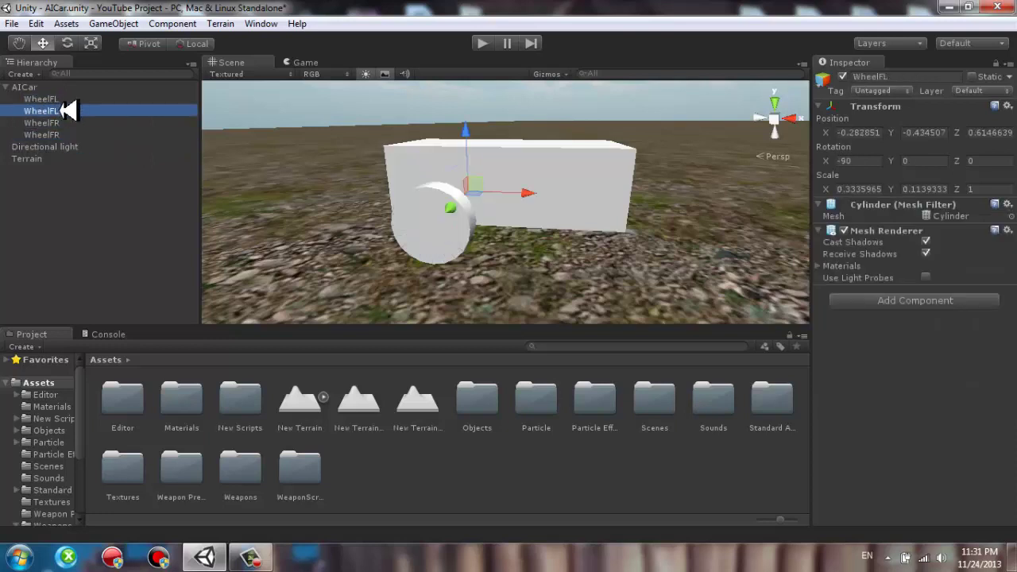
left_click(64, 111)
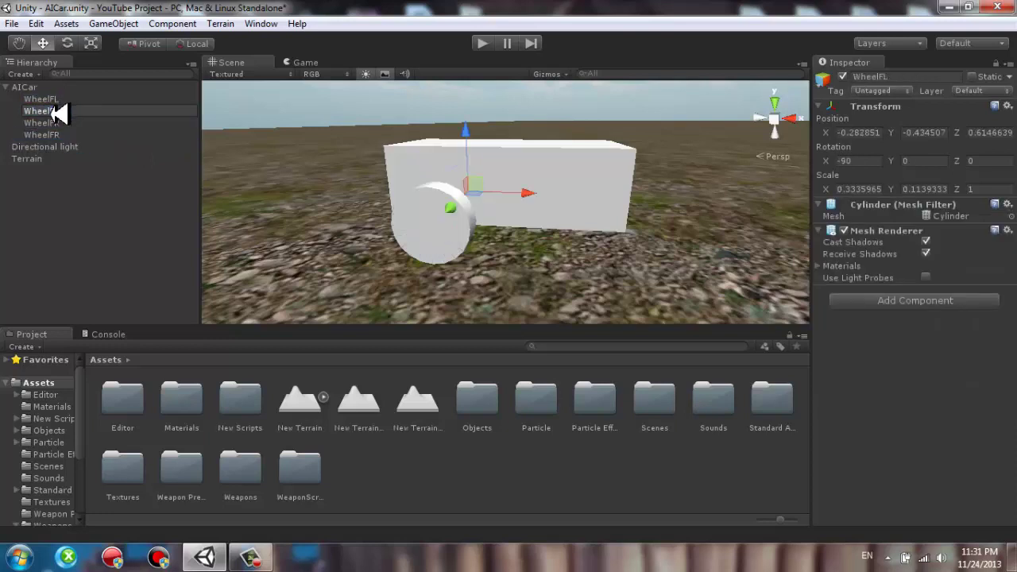
left_click(61, 133)
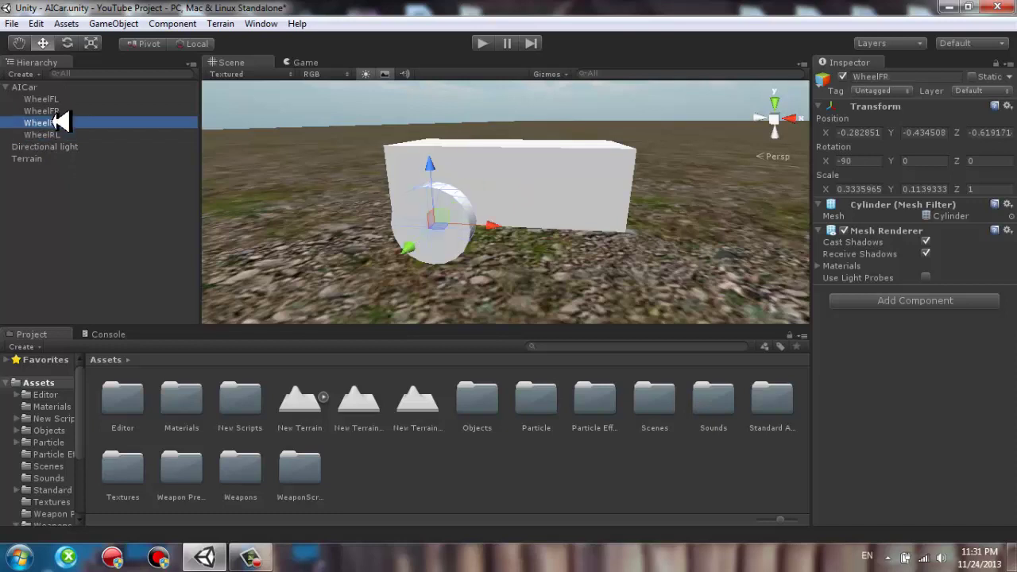
left_click(63, 123)
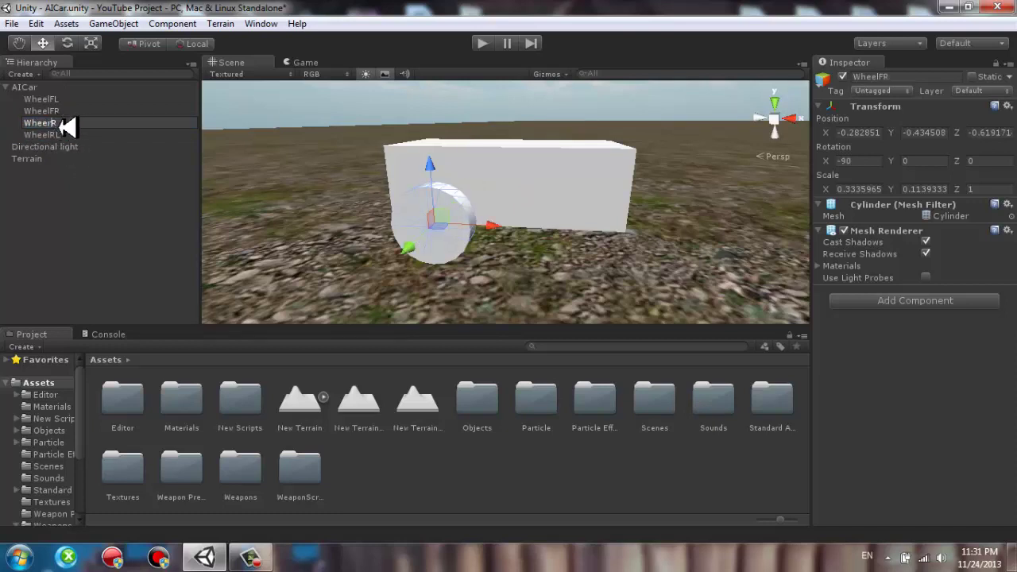
left_click(79, 137)
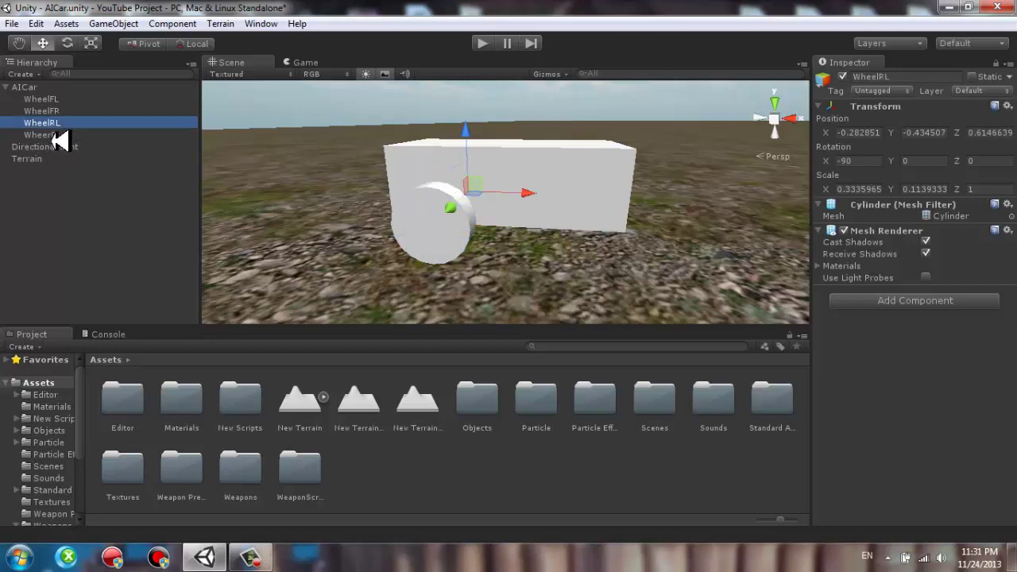
Correct the fourth wheel's name to WheerRR.
left_click(51, 113)
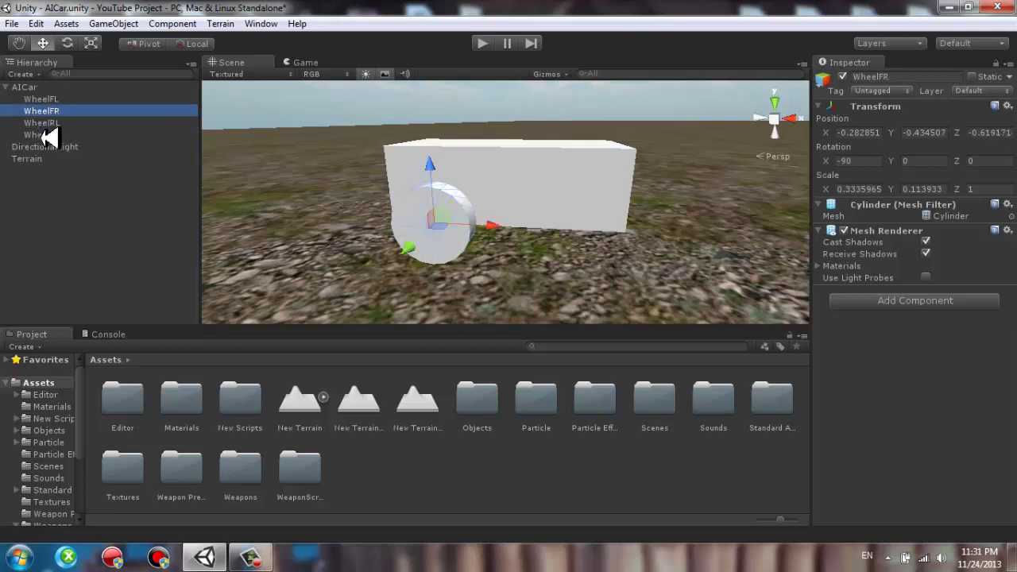
left_click(50, 137)
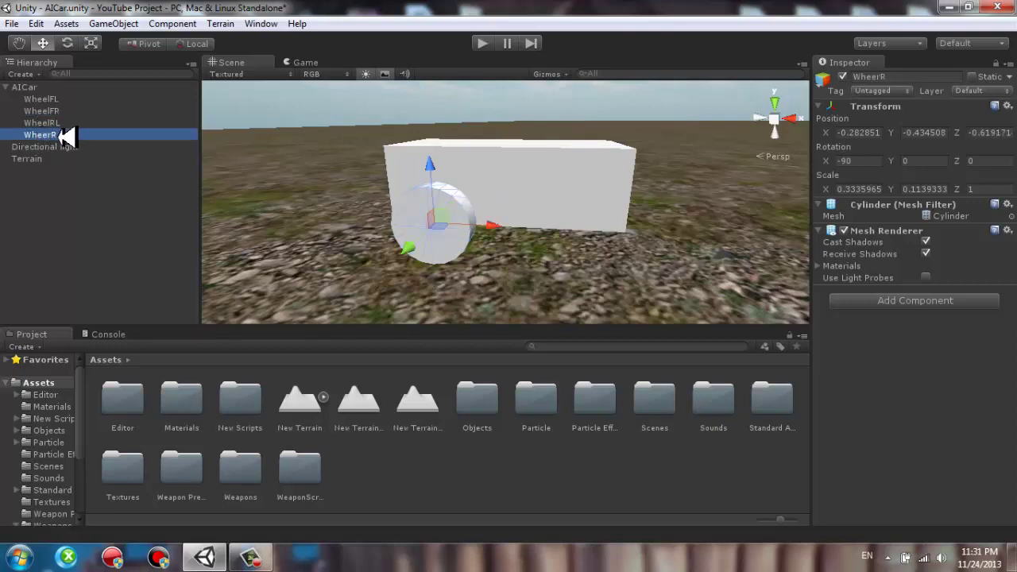
left_click(67, 123)
left_click(67, 135)
left_click(68, 135)
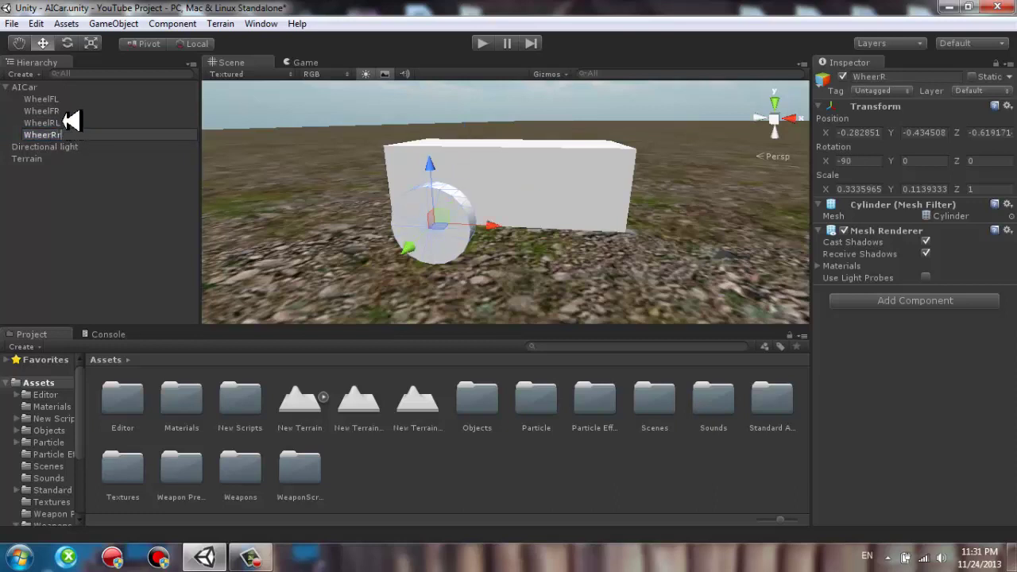
left_click(72, 121)
left_click(65, 135)
left_click(74, 136)
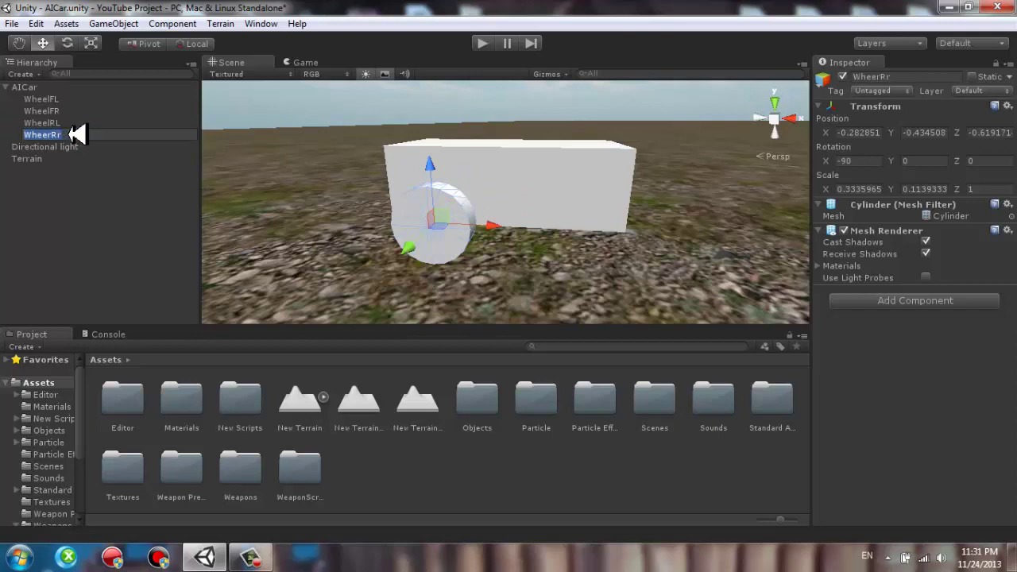
left_click(65, 123)
Move WheelRL and WheerRR to the rear of the body at X 0.2815382.
left_click(68, 135, "shift")
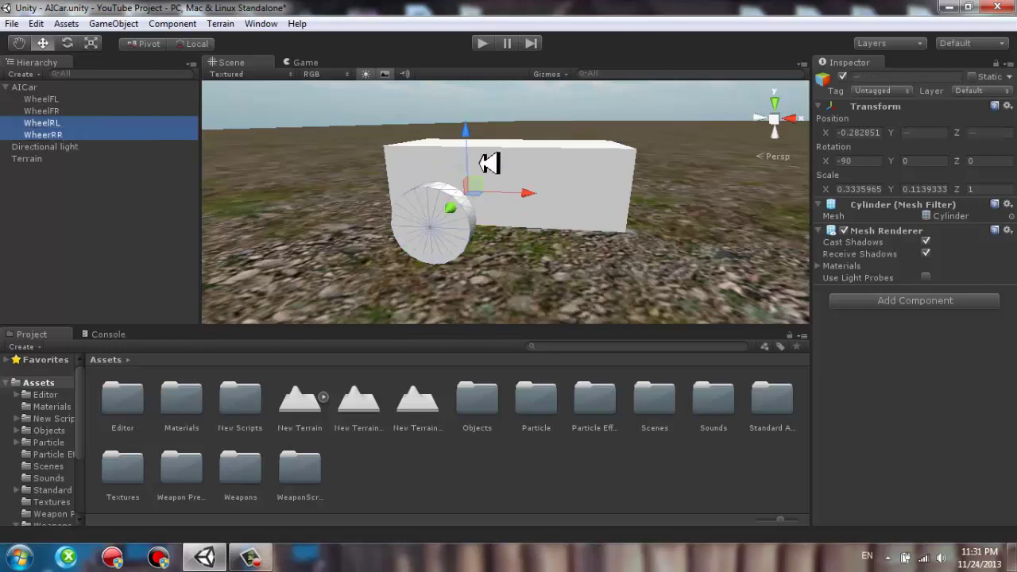
mouse_move(533, 188)
left_mouse_down()
mouse_move(626, 223)
mouse_move(858, 271)
mouse_move(850, 262)
left_mouse_up()
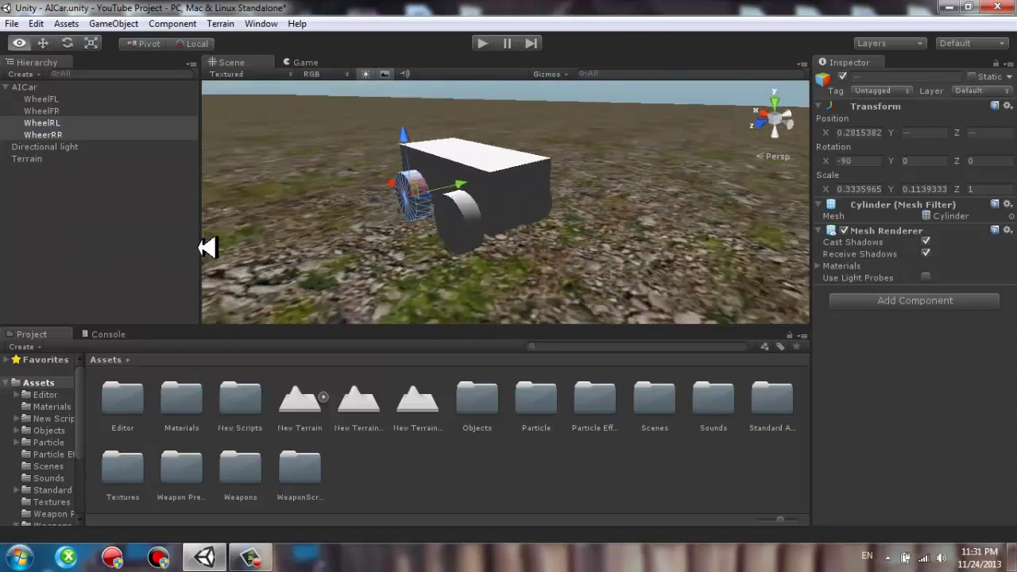
left_click_drag(78, 244, 193, 200, "alt")
left_click(70, 99)
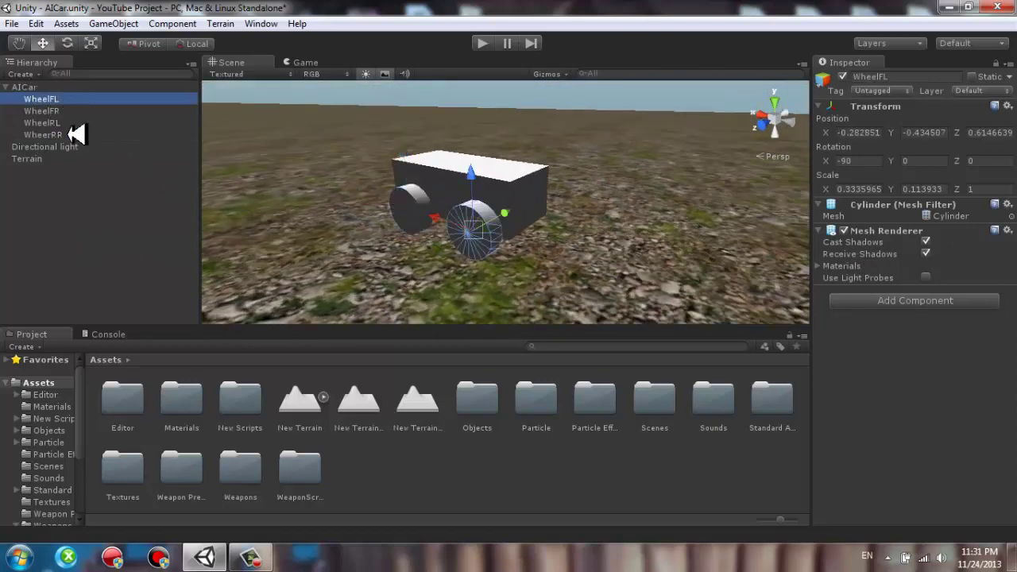
left_click(70, 134, "shift")
left_click_drag(483, 225, 357, 75, "alt")
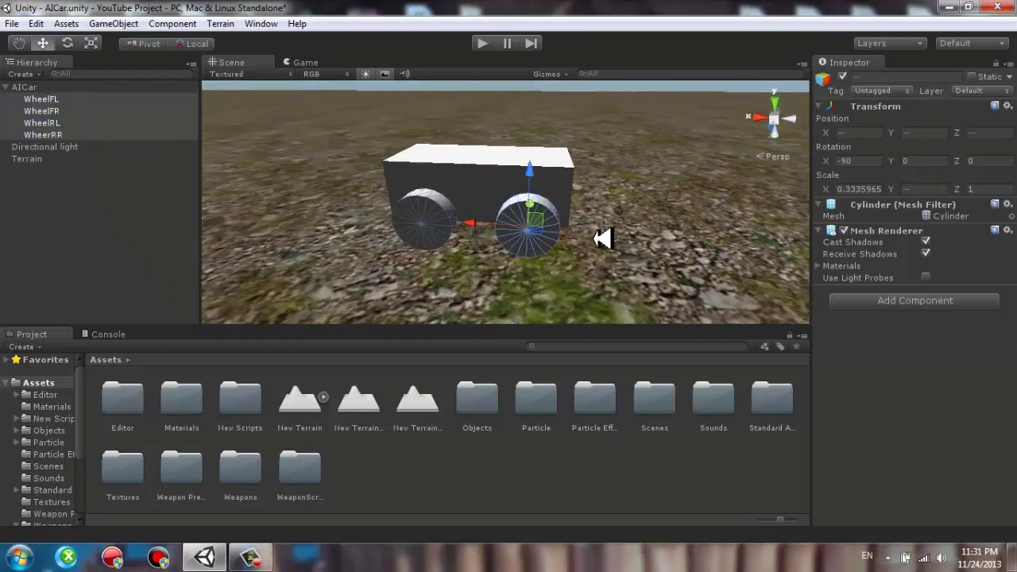
left_click(40, 87)
Create two empty objects named WheelTransforms and WheelColliders.
key("f")
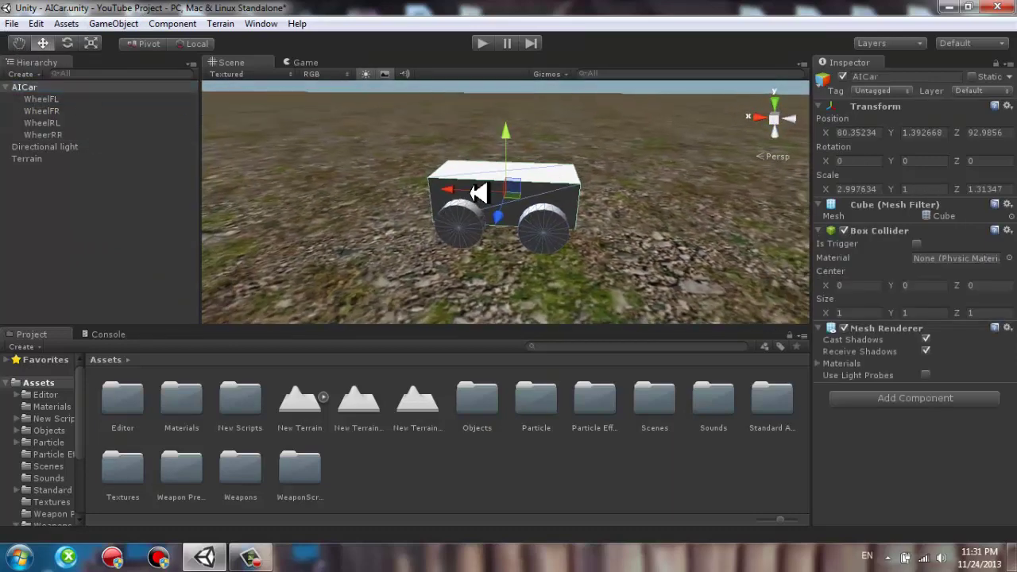
left_click(127, 24)
left_click(140, 40)
type("WheelTransform")
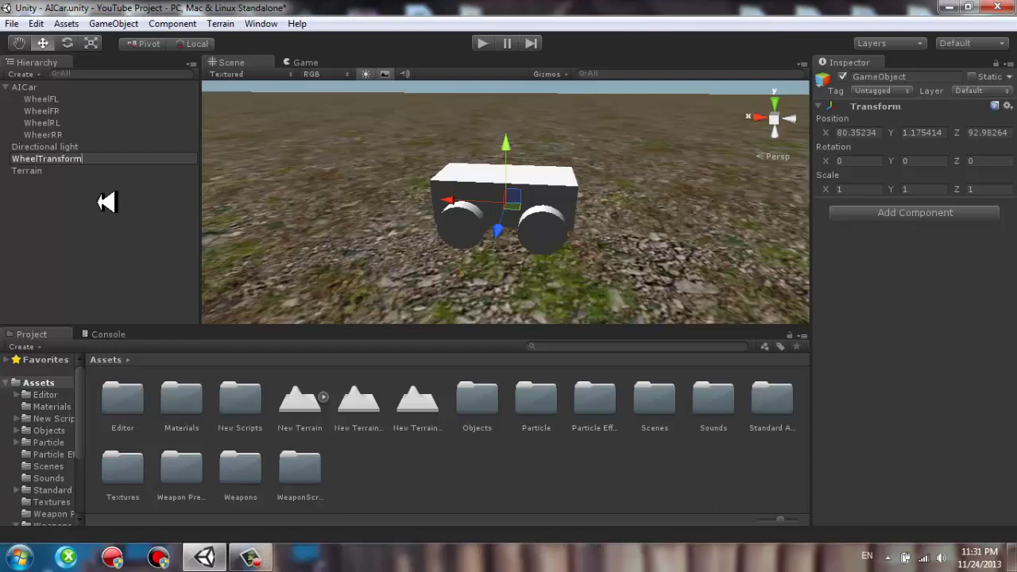
type("s")
key("Return")
key("ctrl+d")
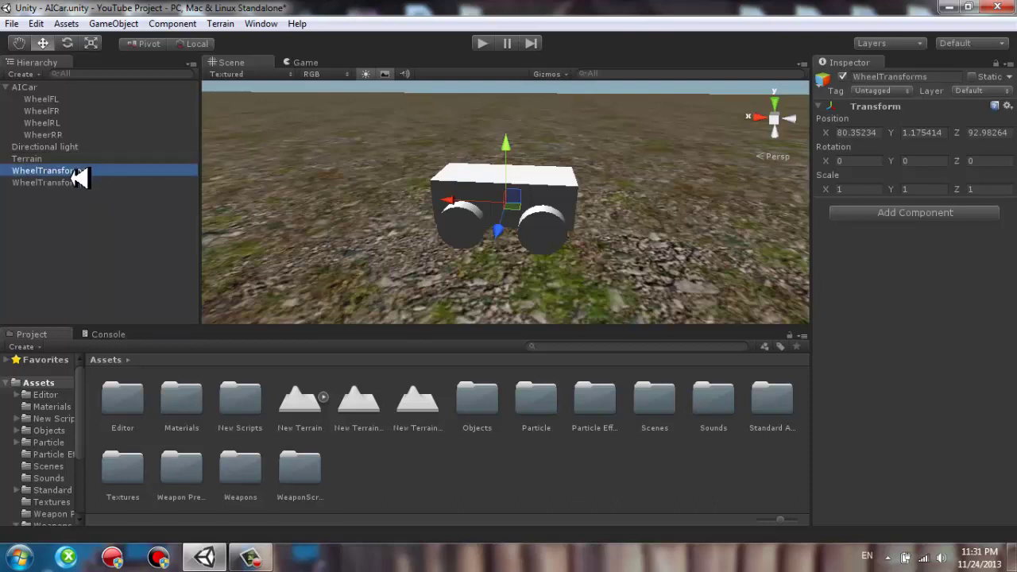
left_click(71, 171)
type("WheelColliders")
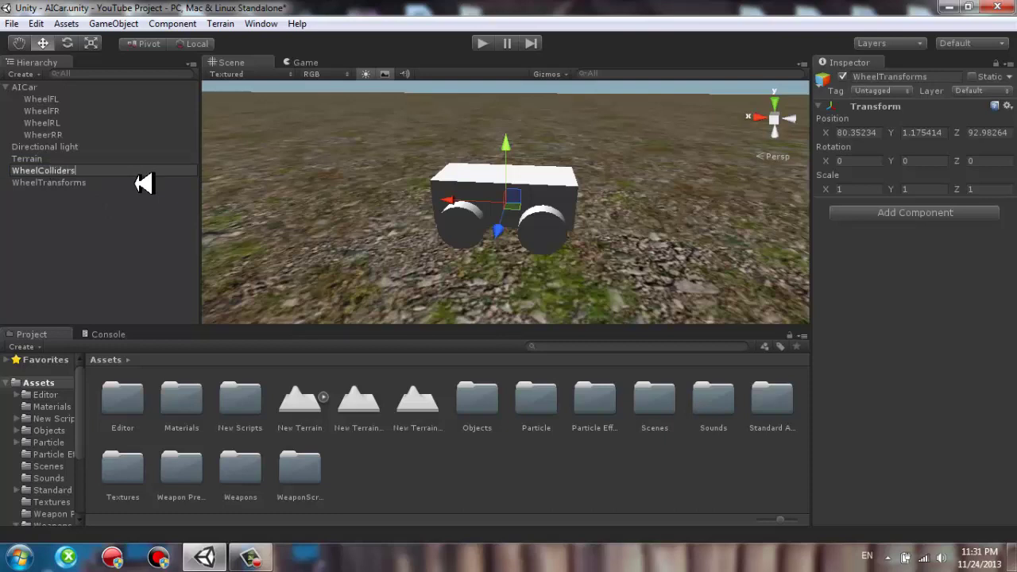
key("Return")
Move the four wheels into WheelTransforms and parent both groups under AICar.
left_click(72, 97)
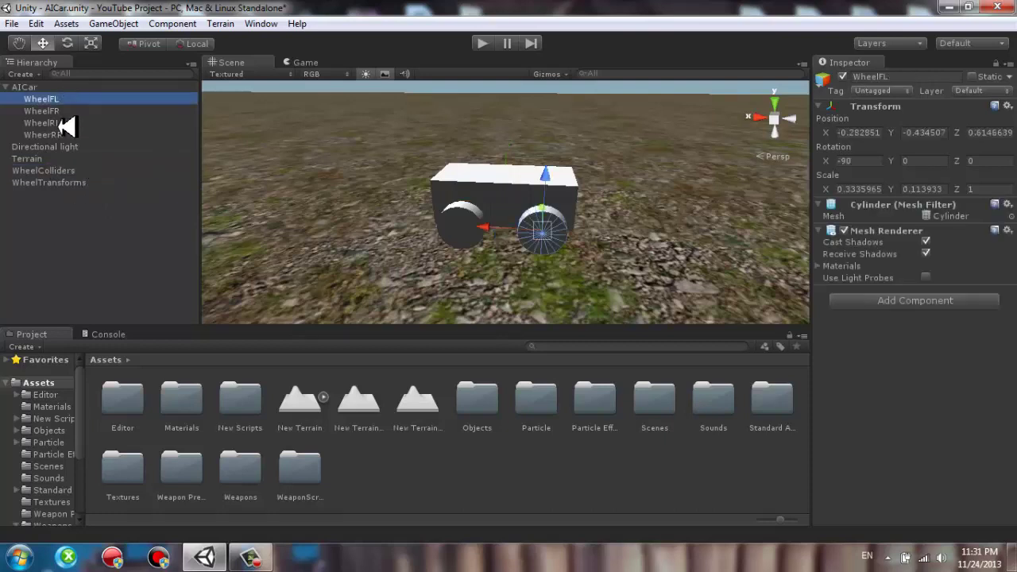
left_click(44, 134, "shift")
left_click_drag(44, 134, 80, 182)
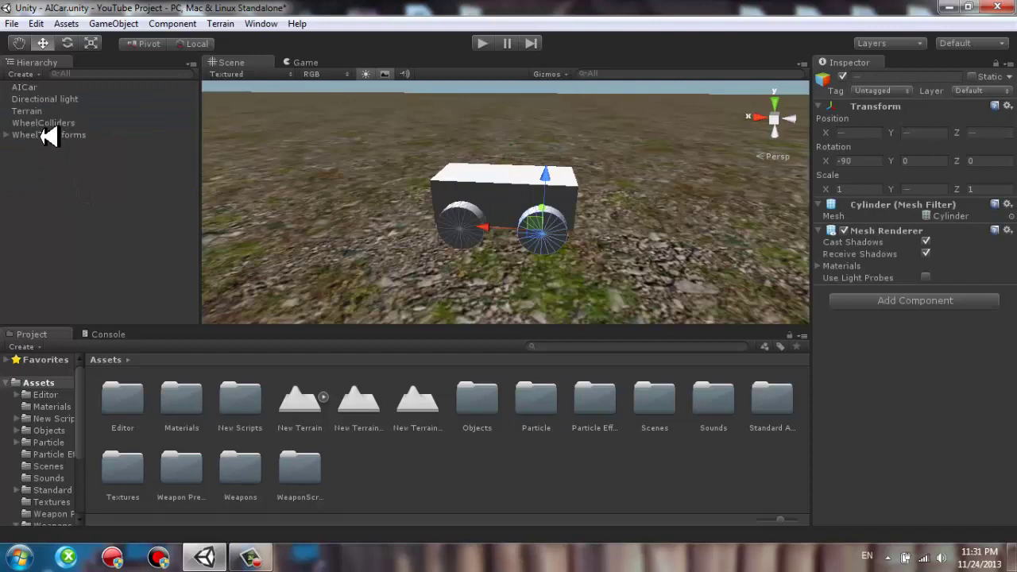
left_click_drag(44, 134, 36, 87)
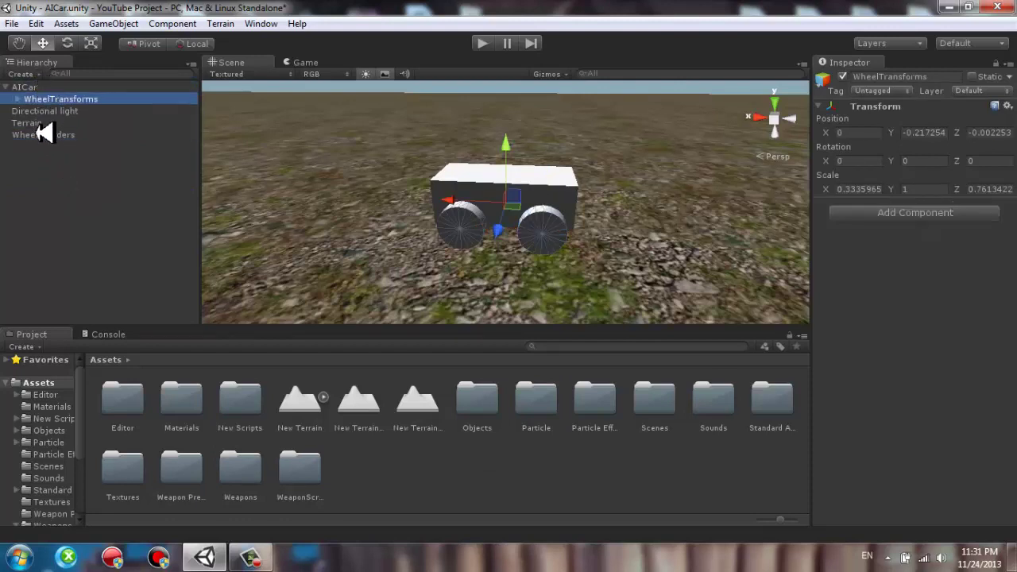
left_click_drag(44, 134, 27, 86)
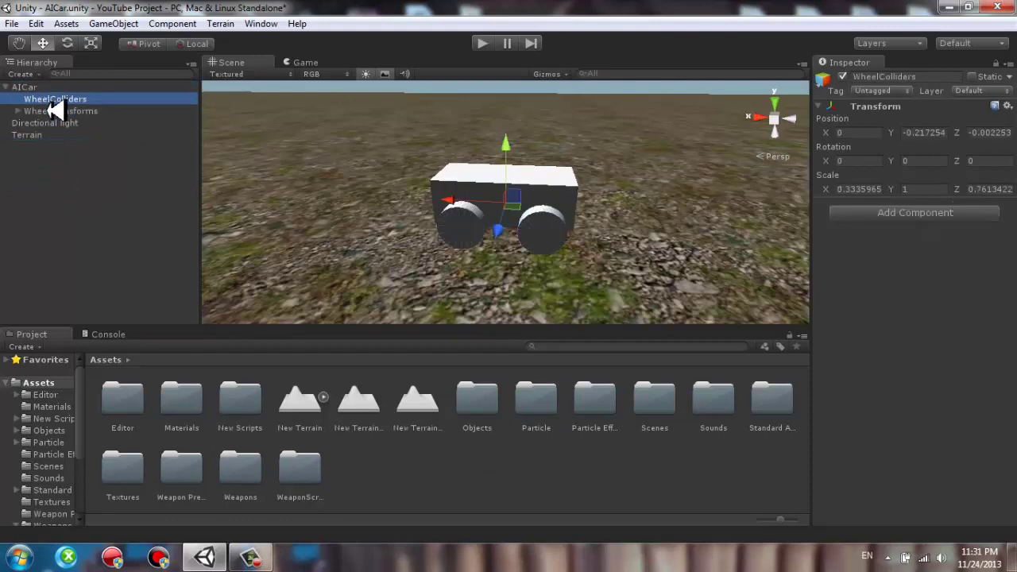
Duplicate the four wheels from WheelTransforms into WheelColliders.
left_click(54, 111)
left_click(17, 110)
left_click(55, 123)
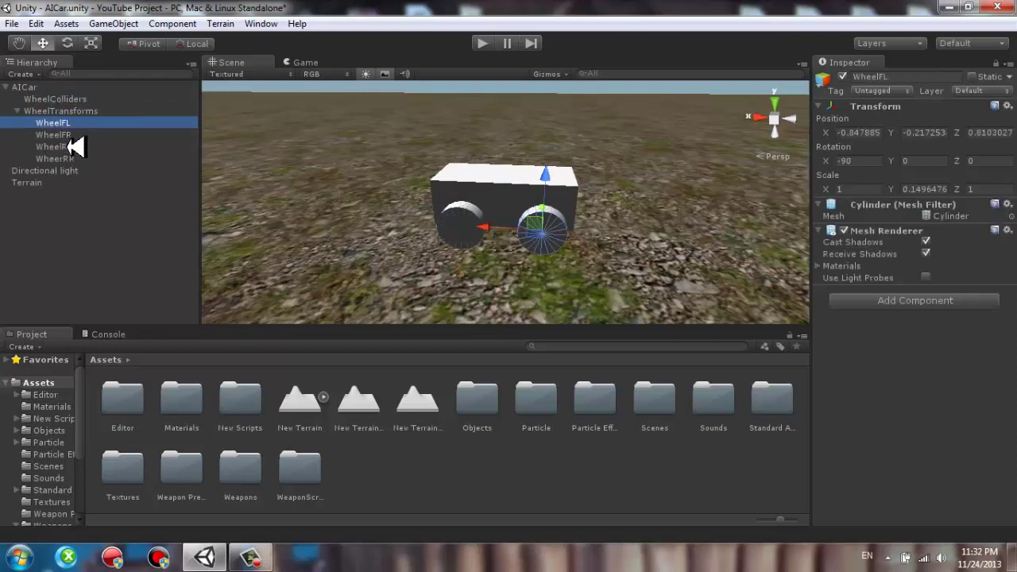
left_click(71, 158, "shift")
key("ctrl+d")
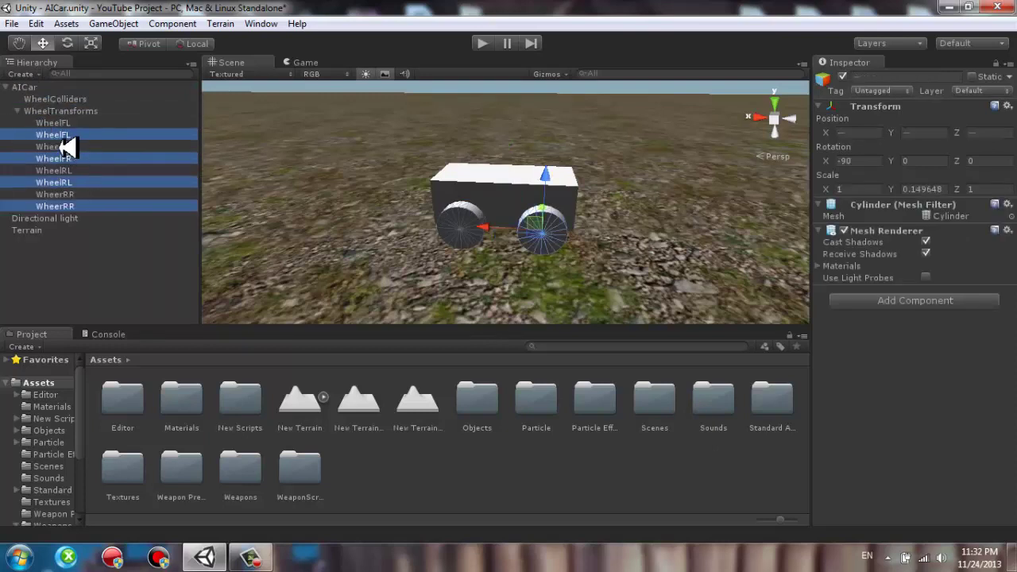
left_click_drag(71, 131, 64, 99)
Delete the four duplicate wheels from WheelColliders and re-expand WheelTransforms.
left_click(17, 110)
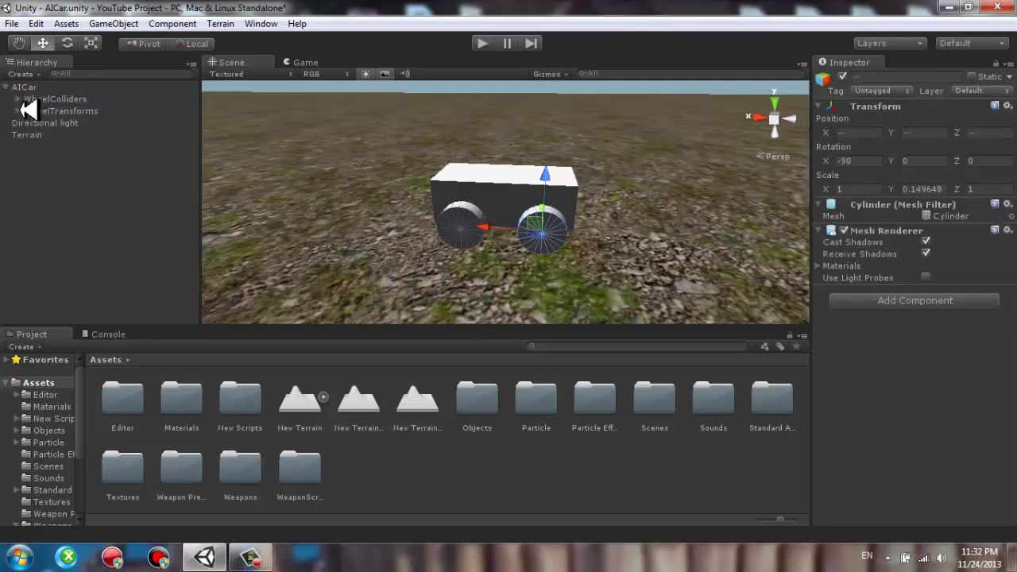
left_click(17, 99)
left_click_drag(352, 195, 403, 228, "alt")
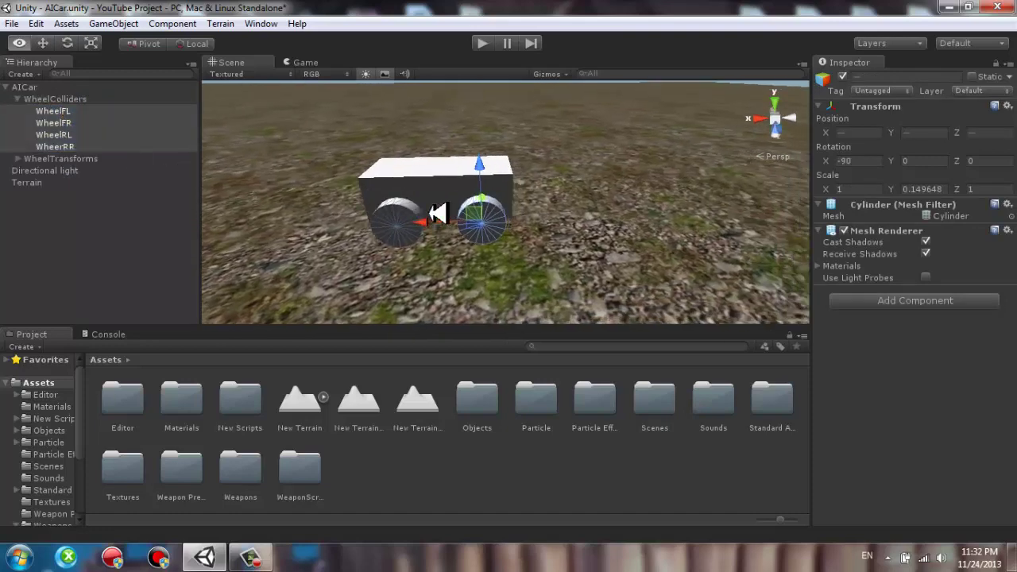
left_click(84, 120)
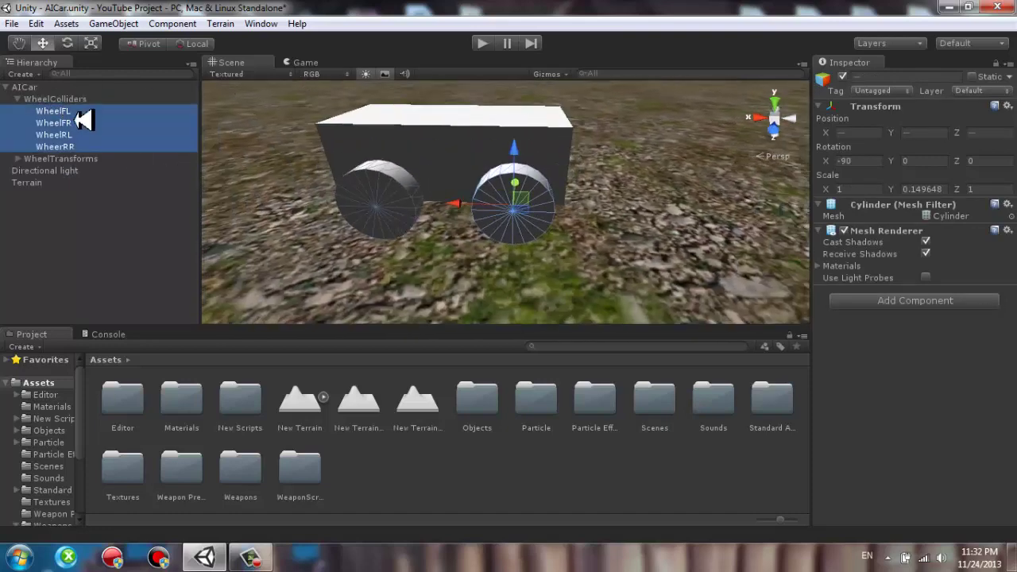
key("Delete")
left_click(18, 110)
Wrap the WheelFL mesh in a new empty named WheelFL inside WheelTransforms.
double_click(72, 123)
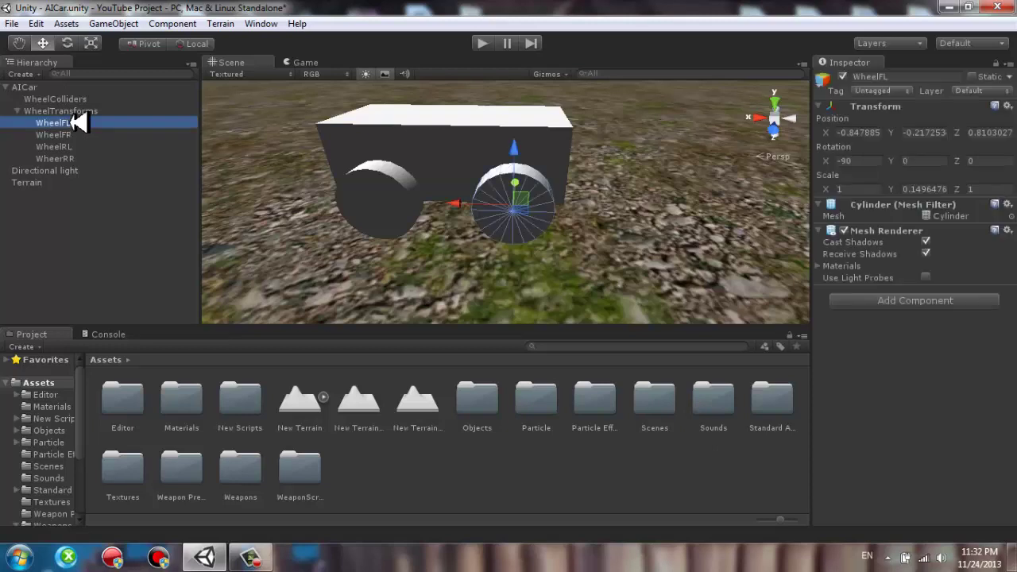
left_click(121, 24)
left_click(127, 37)
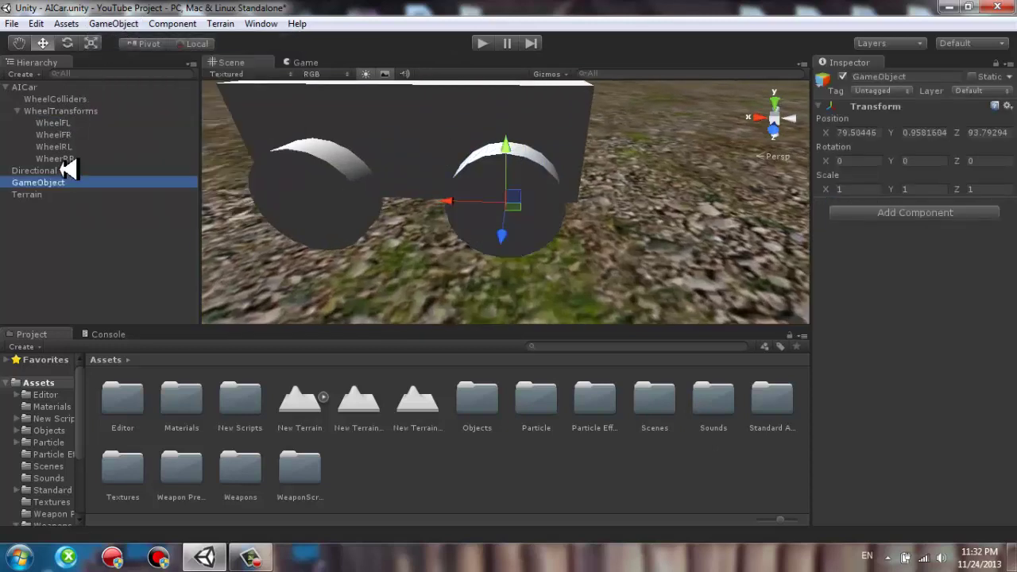
left_click(61, 182)
type("Wheel")
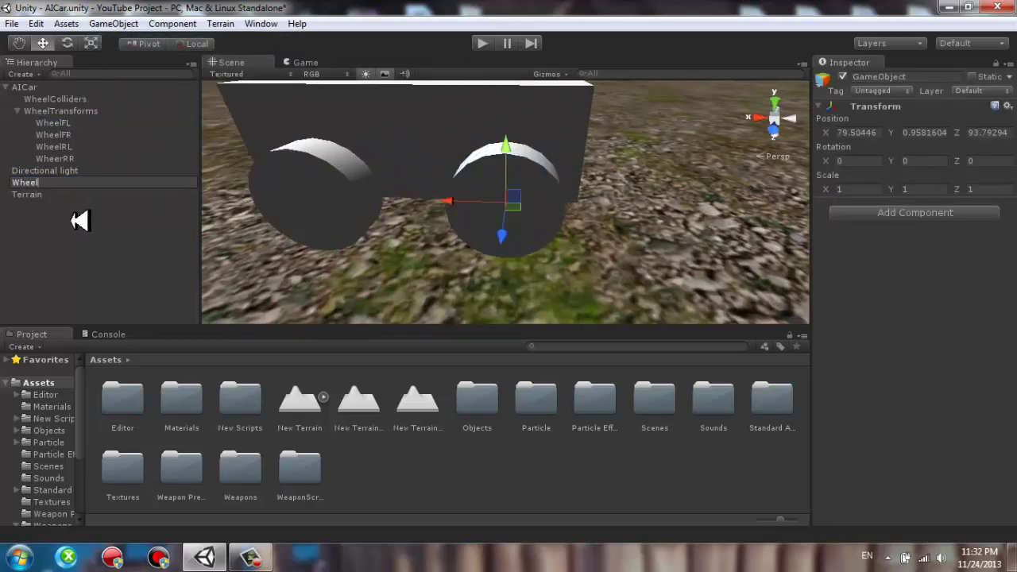
type("FL")
key("Return")
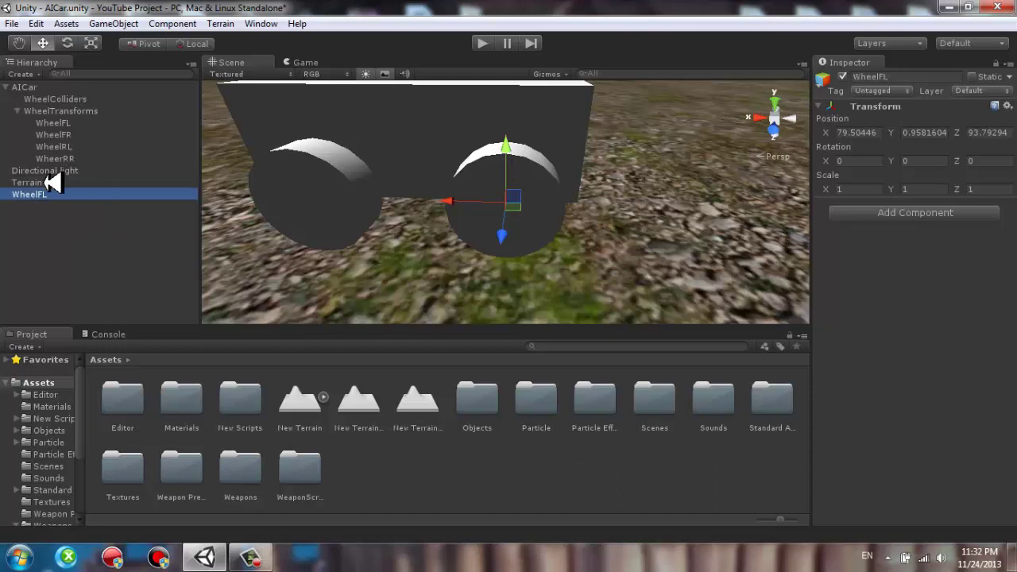
mouse_move(52, 182)
left_mouse_down()
mouse_move(76, 115)
mouse_move(86, 255)
left_mouse_up()
left_click(79, 123)
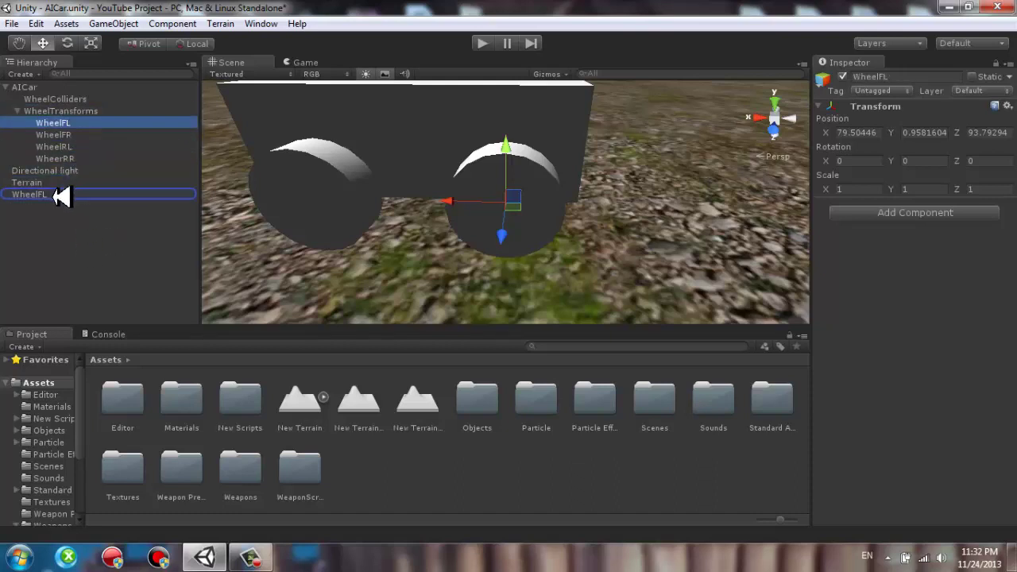
key("Delete")
left_click_drag(41, 182, 75, 119)
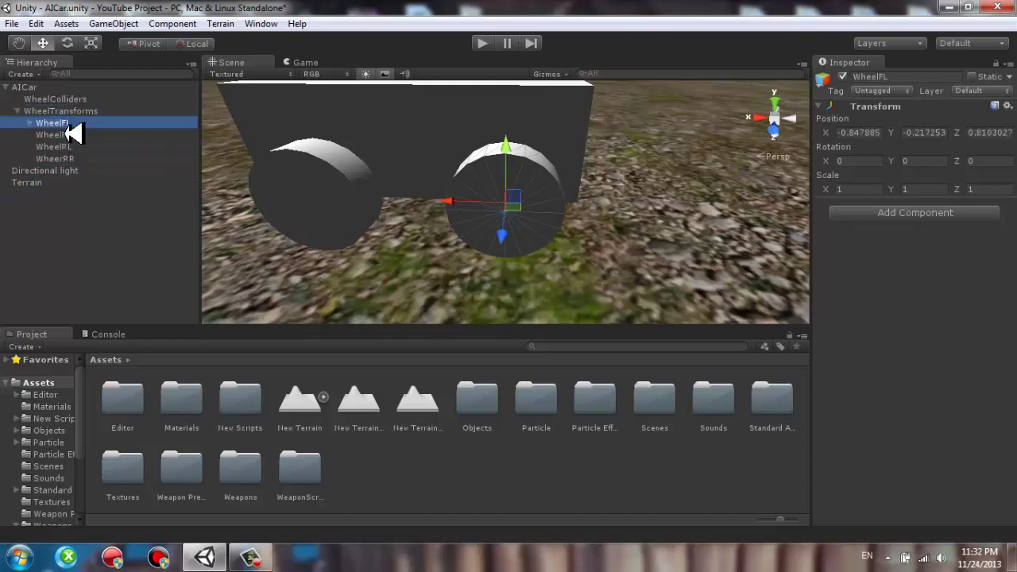
Wrap the WheelFR mesh in a new empty parent named WheelFR.
left_click(71, 135)
key("f")
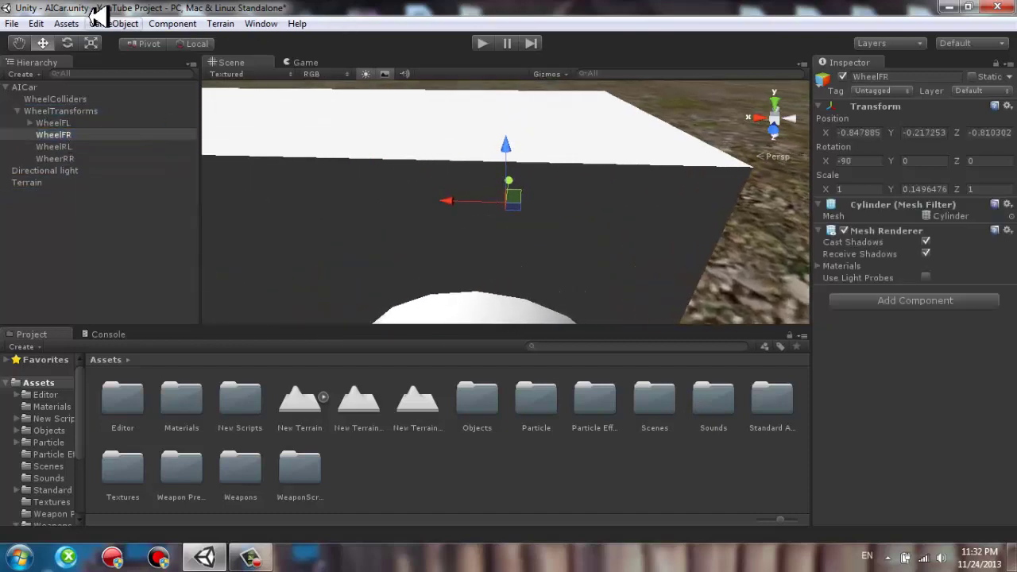
left_click(113, 23)
left_click(118, 37)
left_click(64, 183)
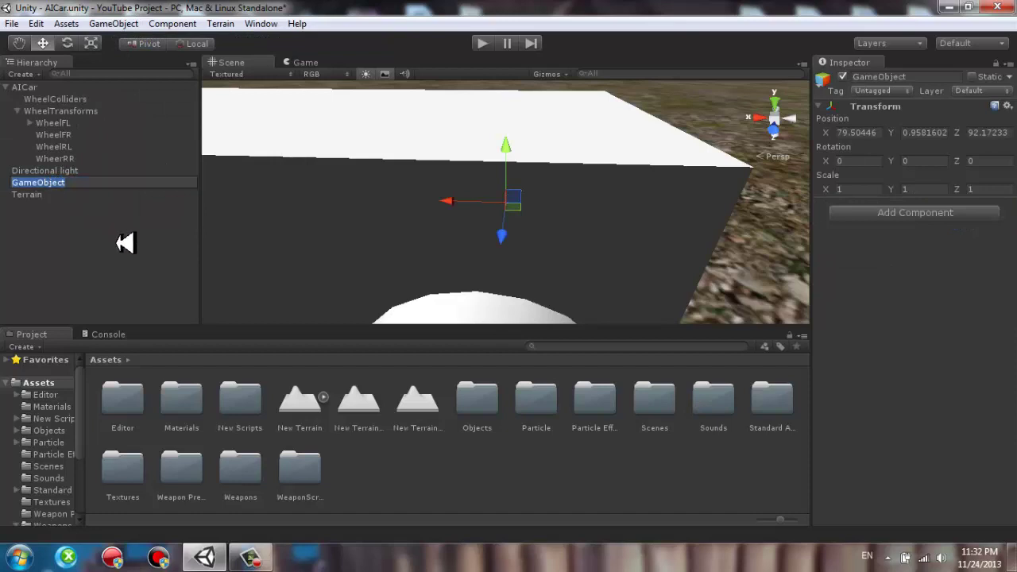
type("WheelFR")
key("Return")
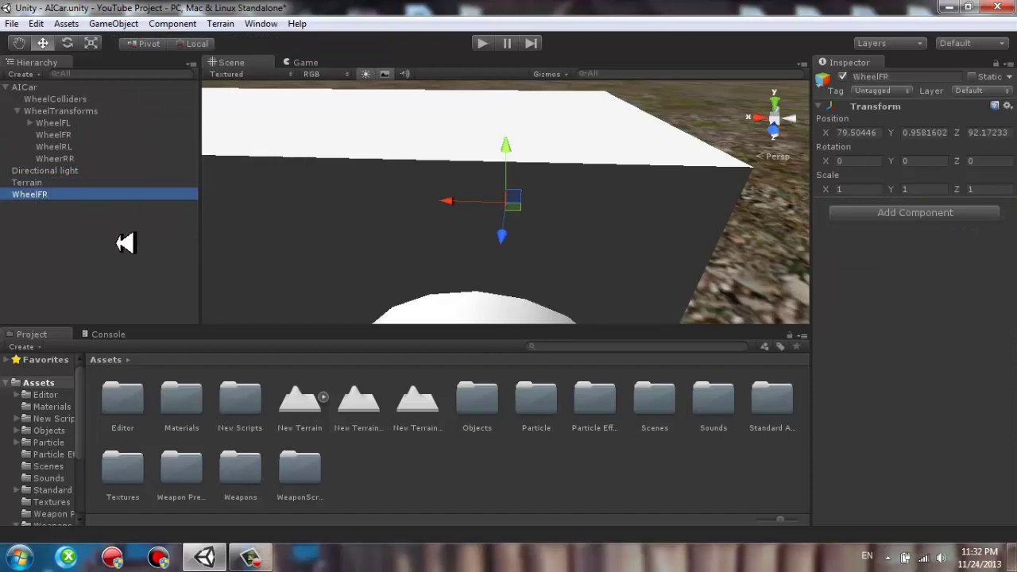
left_click(82, 135)
key("Delete")
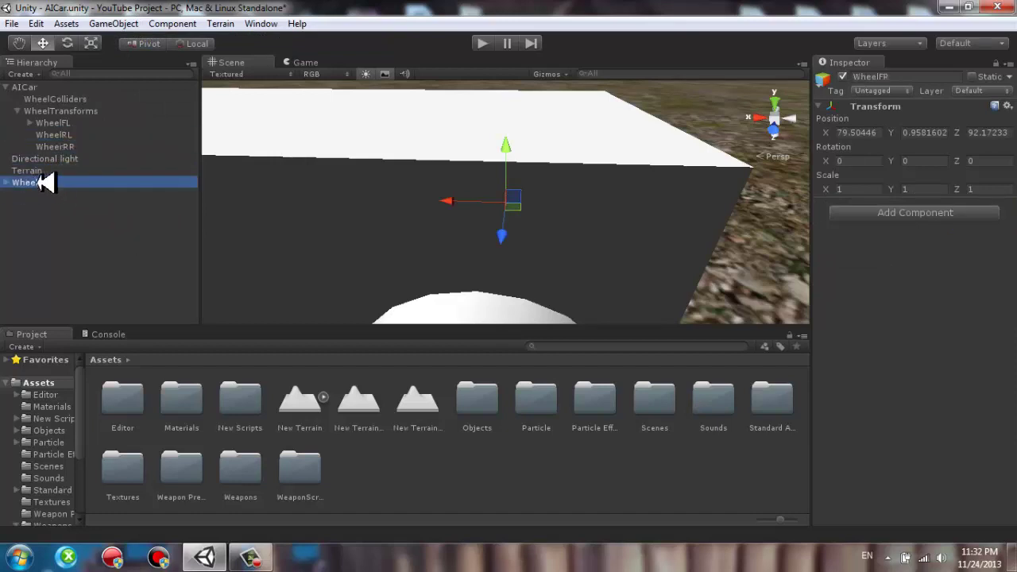
left_click_drag(40, 184, 70, 115)
Add an empty object at the WheelRL wheel and drop it onto the WheelRL mesh.
left_click(80, 148)
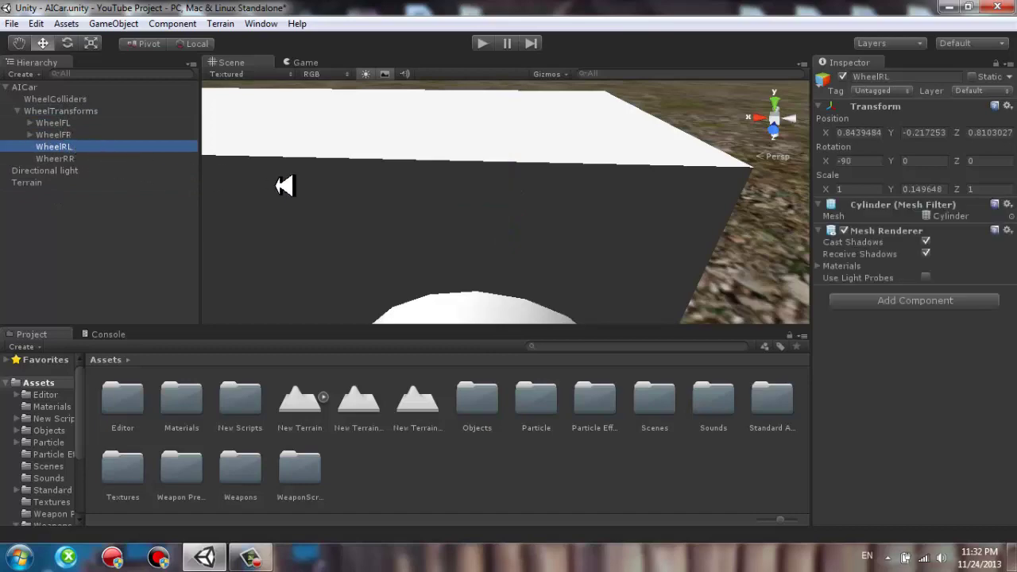
key("f")
left_click(113, 23)
left_click(127, 37)
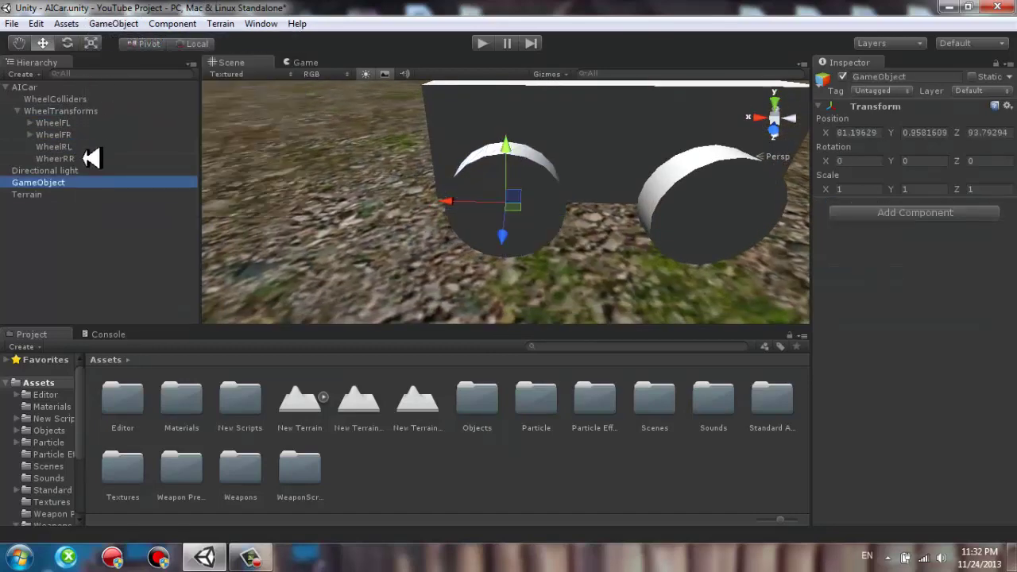
left_click(126, 229)
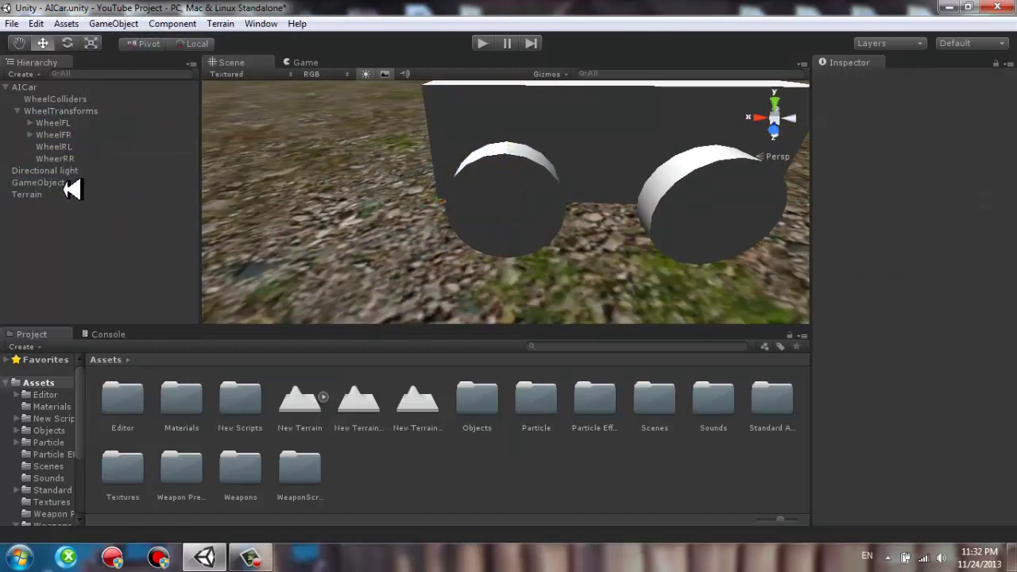
left_click_drag(69, 183, 83, 149)
left_click(84, 147)
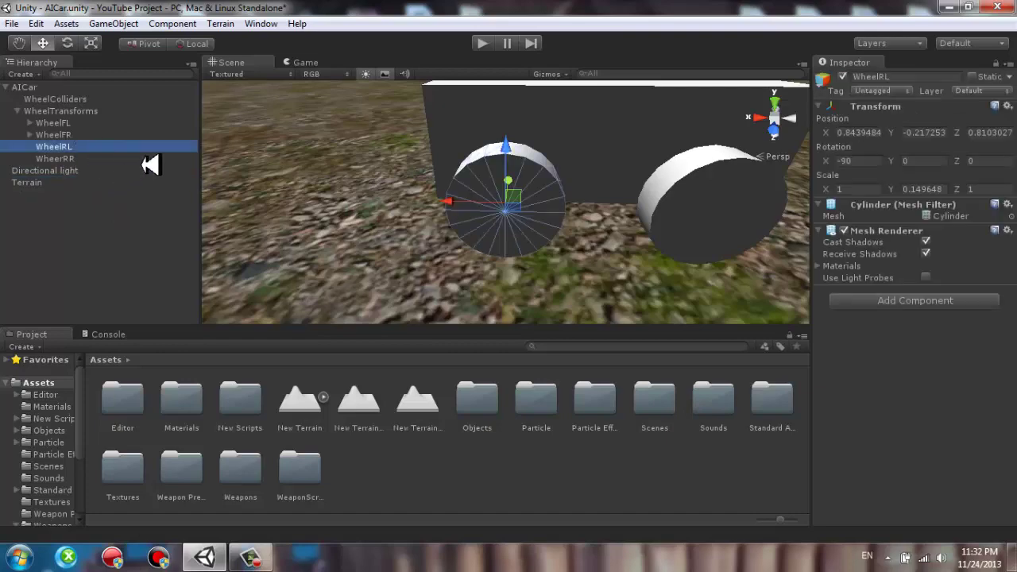
scroll(347, 175, "down", 2)
scroll(341, 148, "down", 2)
scroll(422, 231, "down", 2)
key("f")
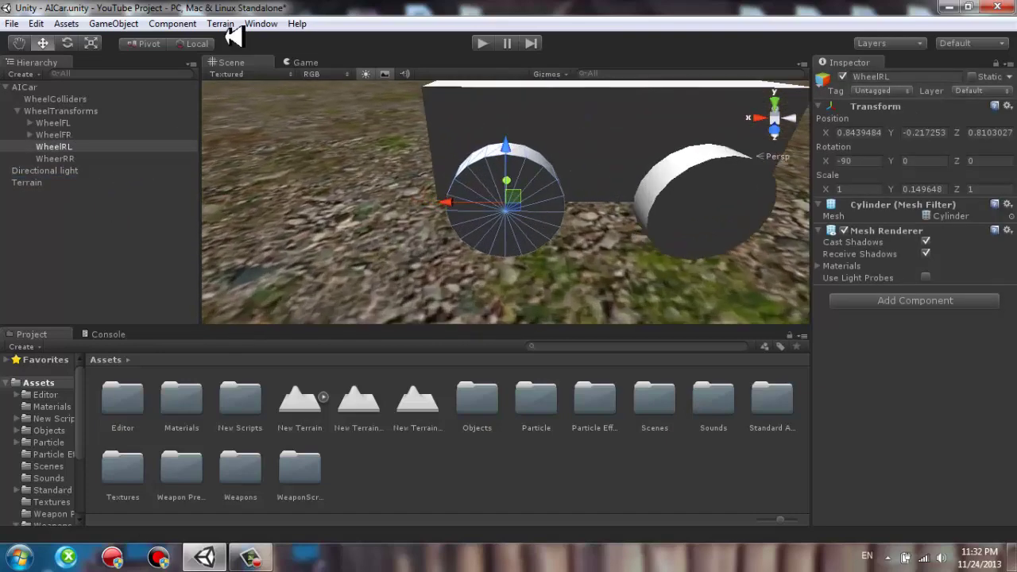
Create an empty named WheelRL at the rear-left wheel inside WheelTransforms.
left_click(113, 23)
left_click(135, 37)
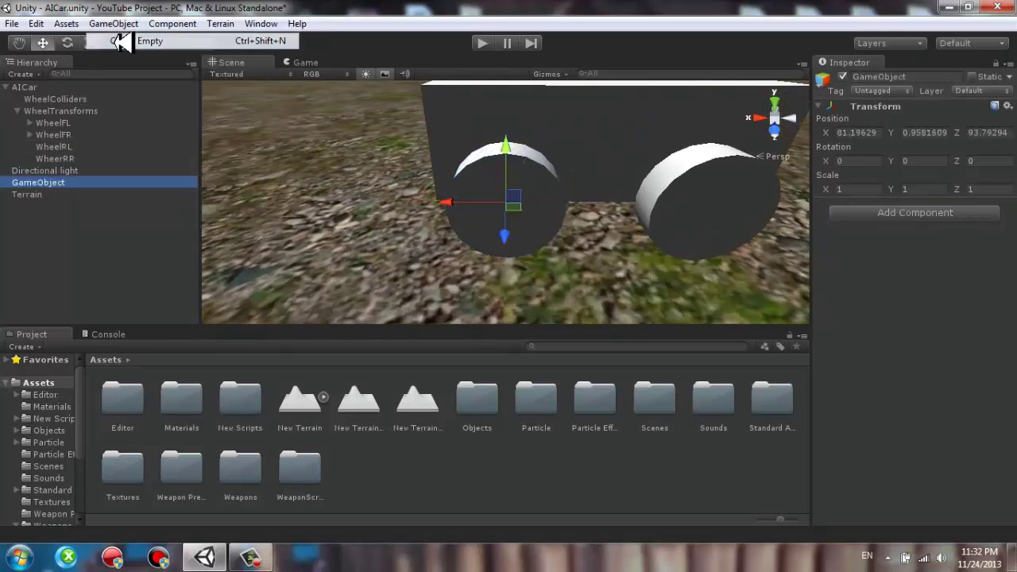
left_click(70, 182)
type("WheelR")
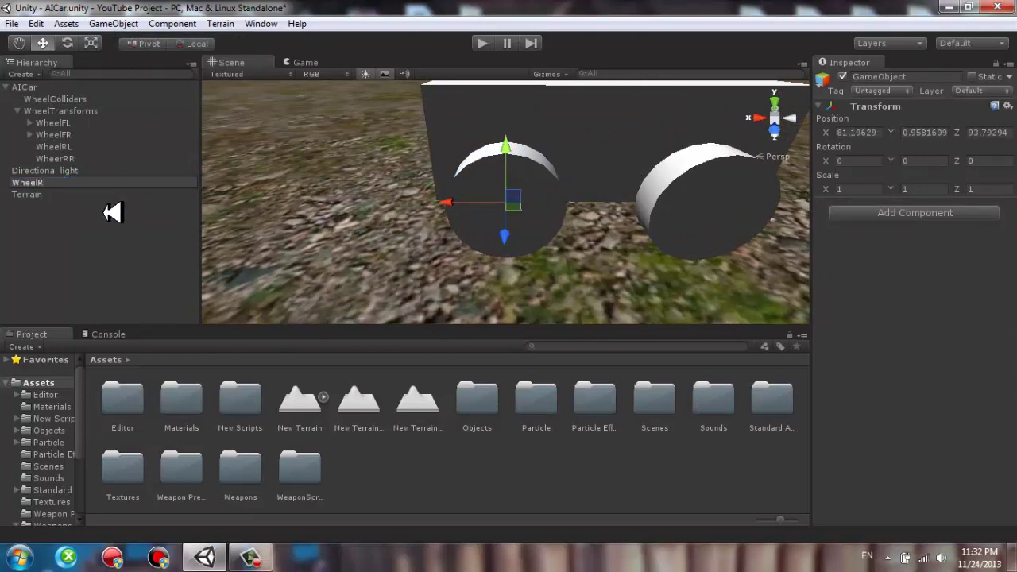
type("L")
key("Return")
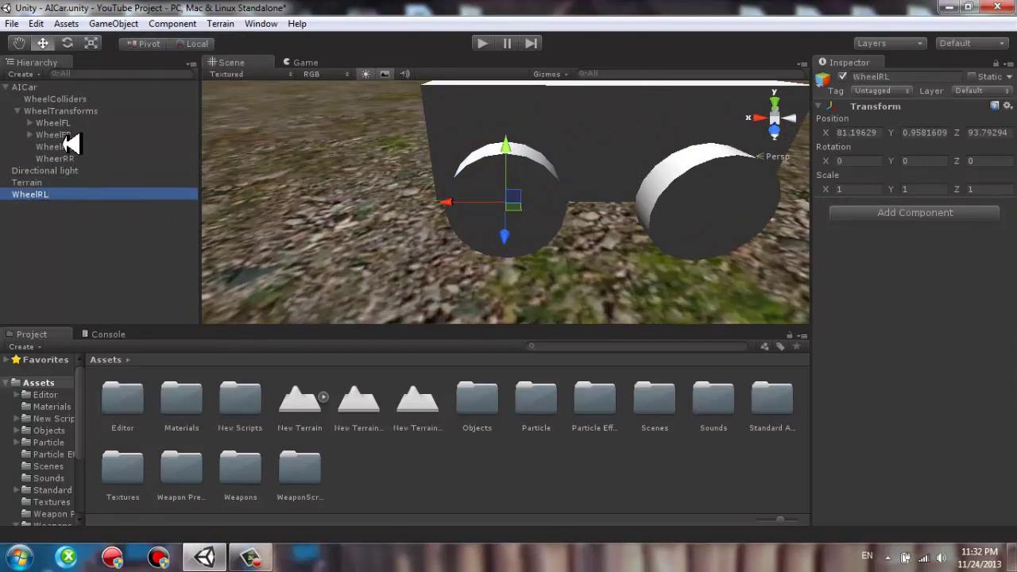
left_click_drag(68, 193, 50, 111)
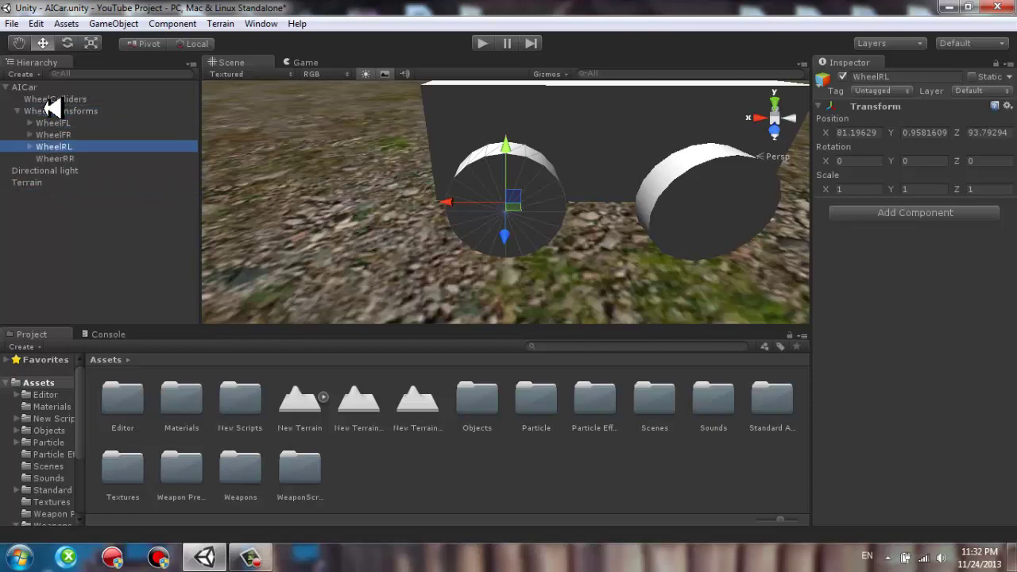
Create an empty named WheelRR at the rear-right wheel inside WheelTransforms.
left_click(69, 158)
key("f")
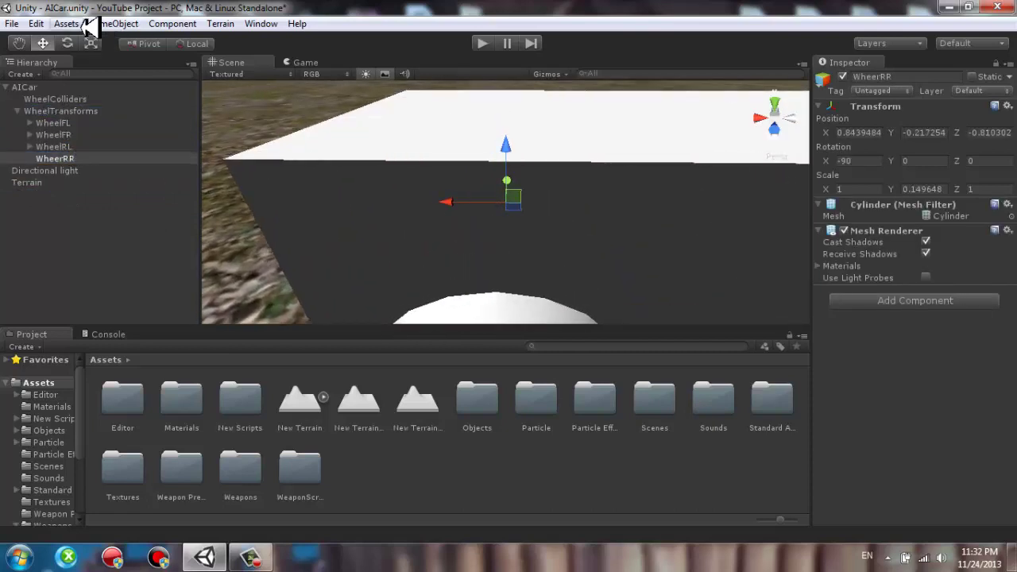
left_click(89, 23)
left_click(119, 36)
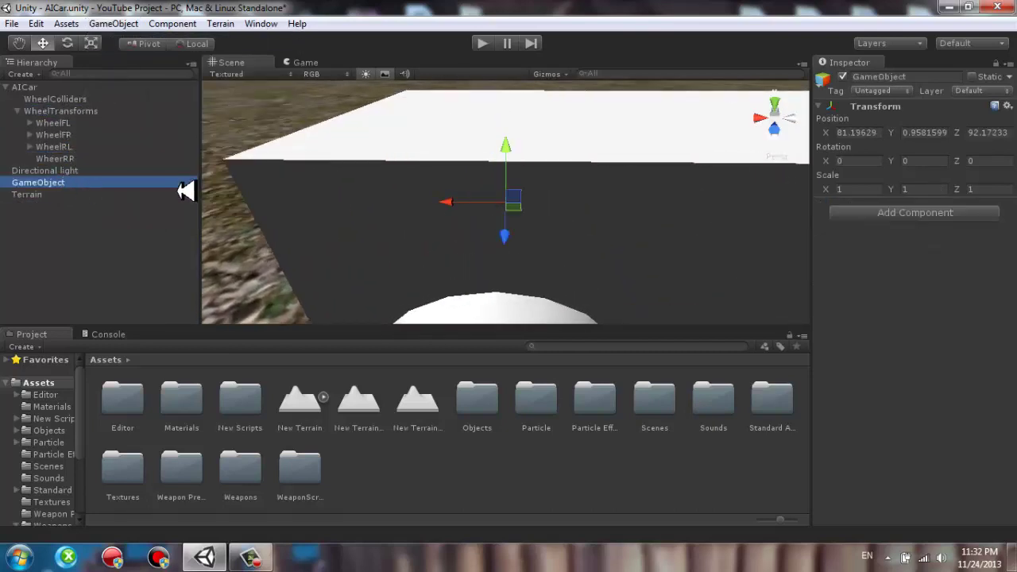
key("F2")
type("WheelRR")
key("Return")
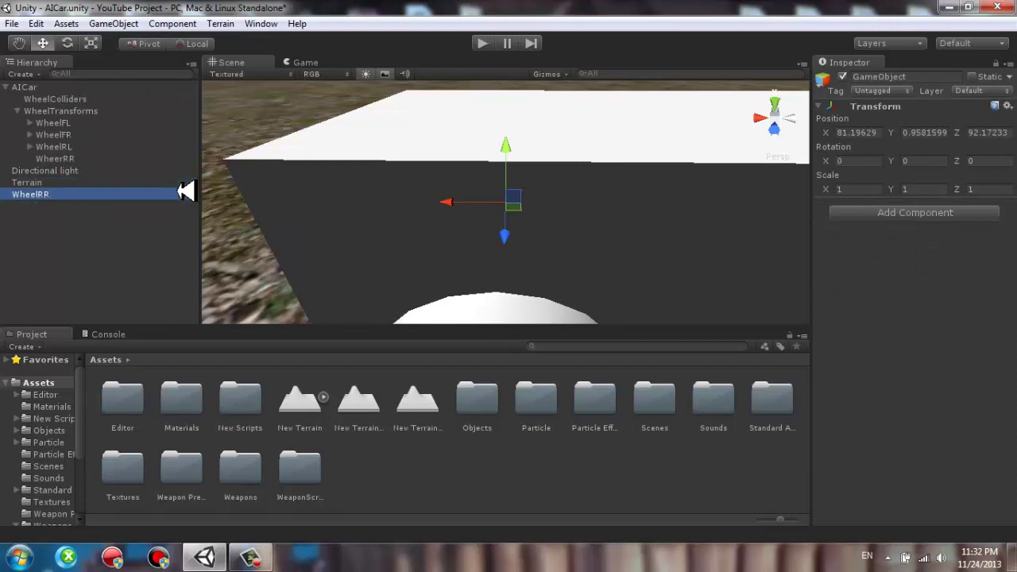
left_click_drag(72, 193, 64, 111)
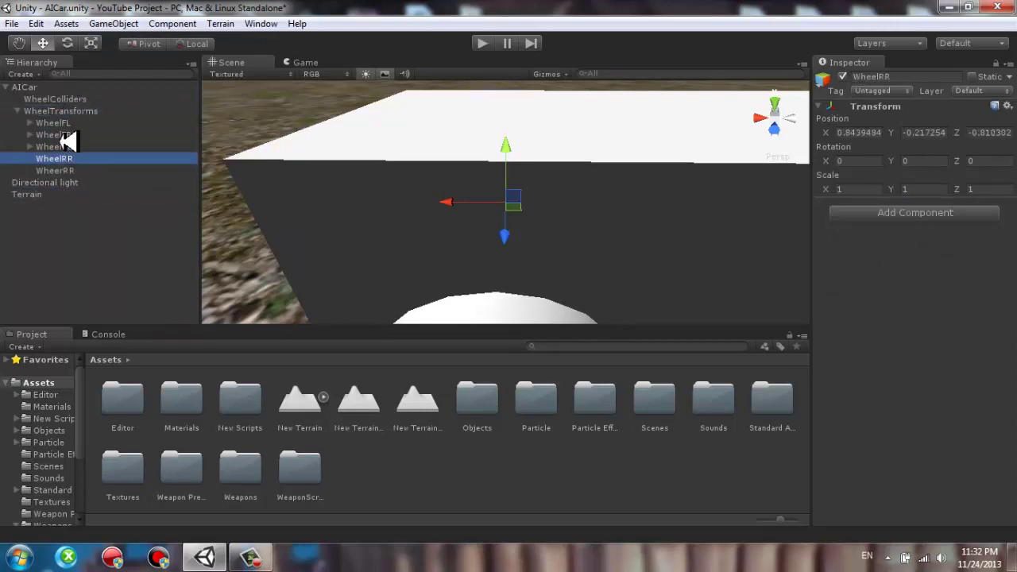
left_click(63, 158)
key("f")
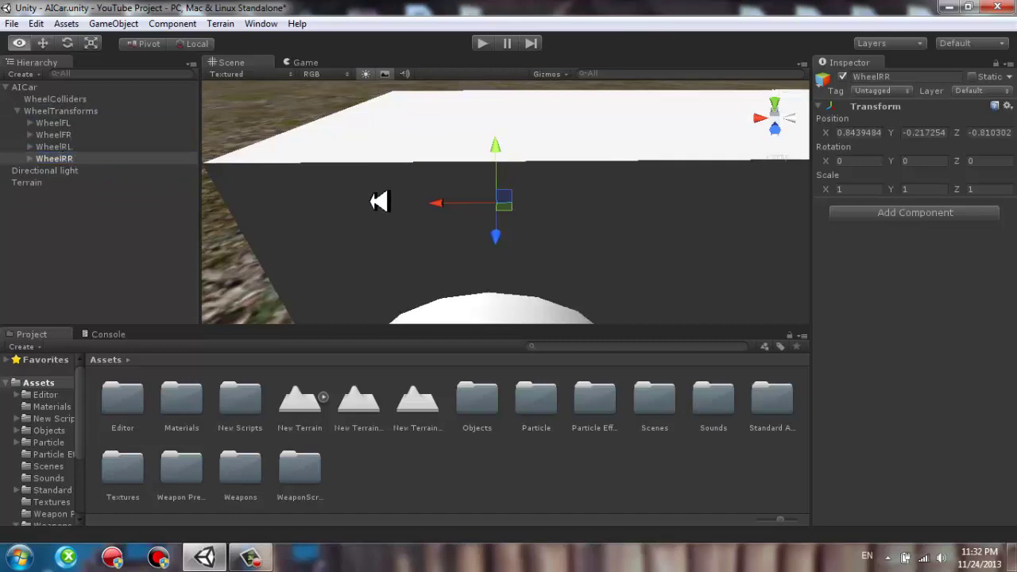
scroll(431, 193, "down", 5)
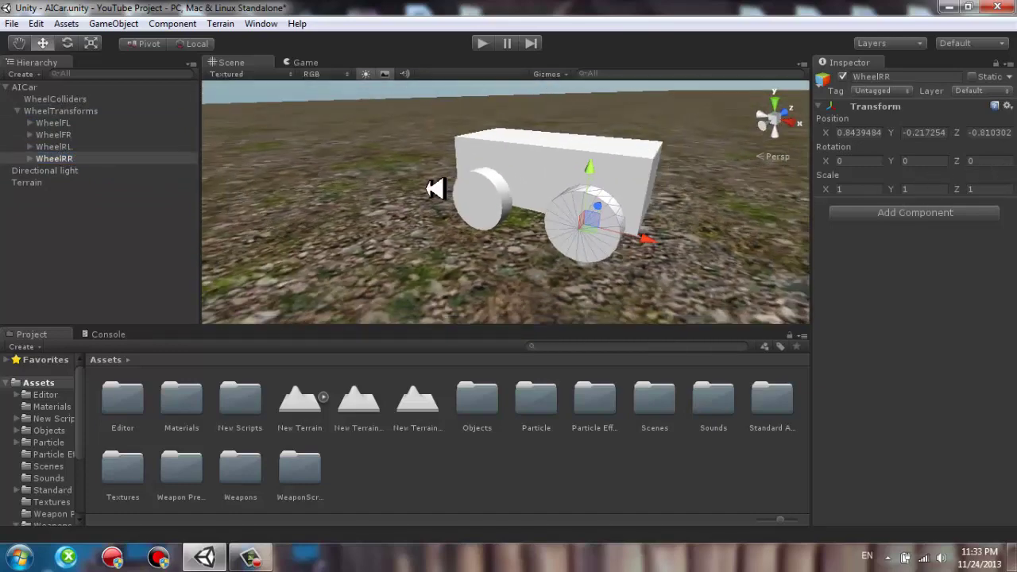
Duplicate the four wheel groups WheelFL–WheelRR into WheelColliders.
left_click(80, 112)
left_click(80, 157)
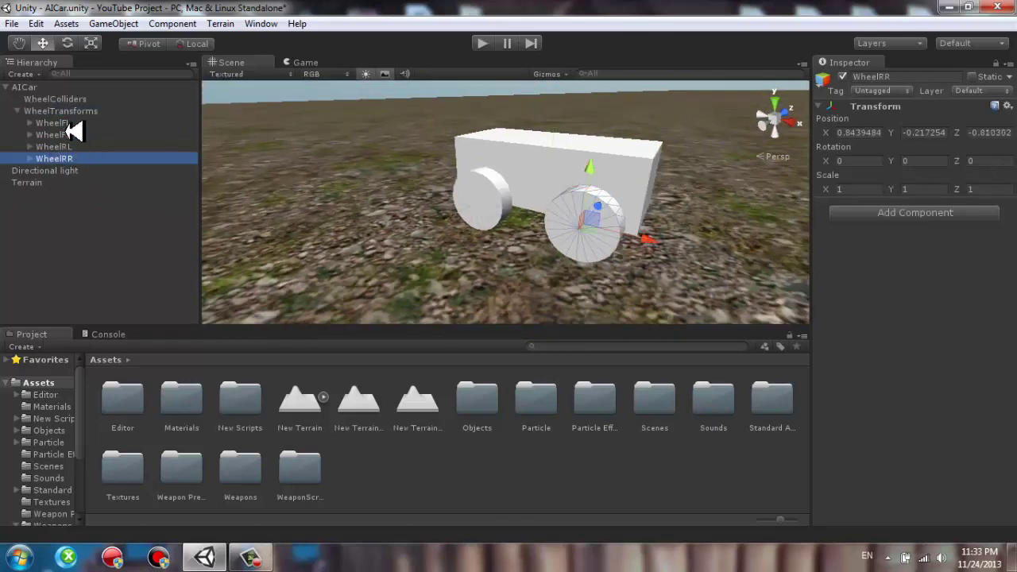
left_click(71, 124)
left_click(80, 158, "shift")
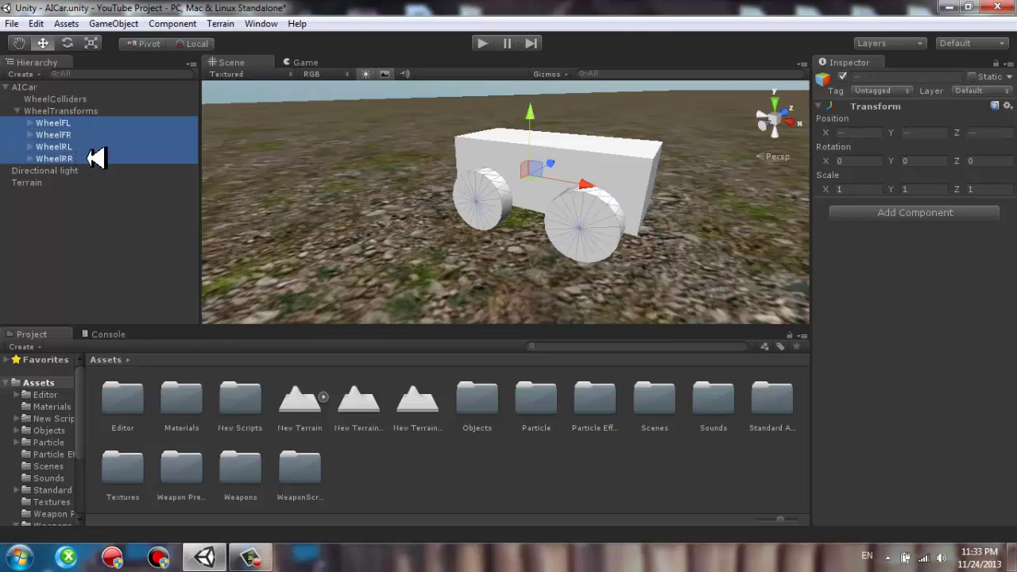
key("ctrl+d")
left_click_drag(71, 136, 68, 98)
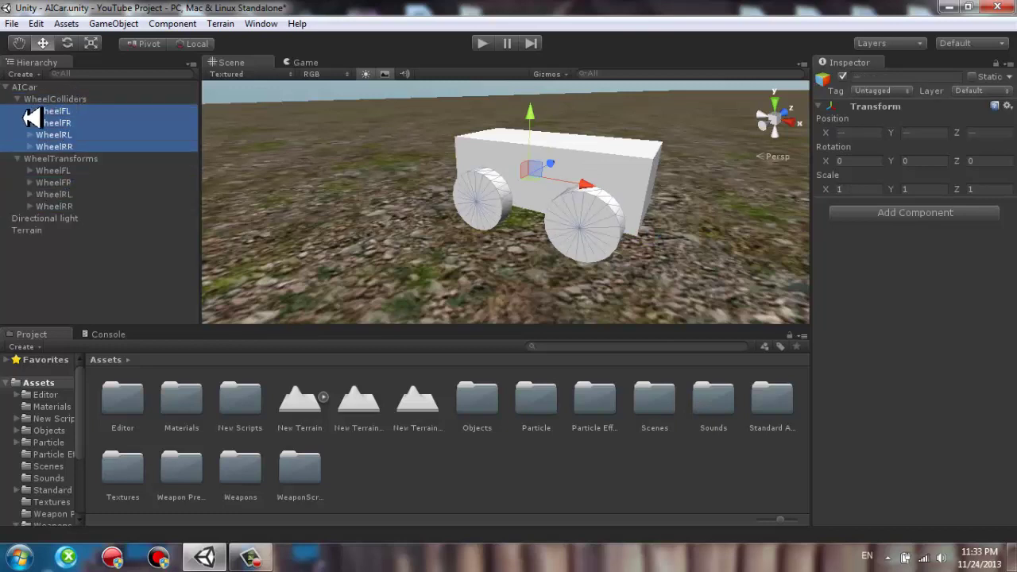
Delete the wheel meshes inside the four WheelColliders copies, then select all four.
left_click(17, 158)
left_click(30, 111)
left_click(29, 134)
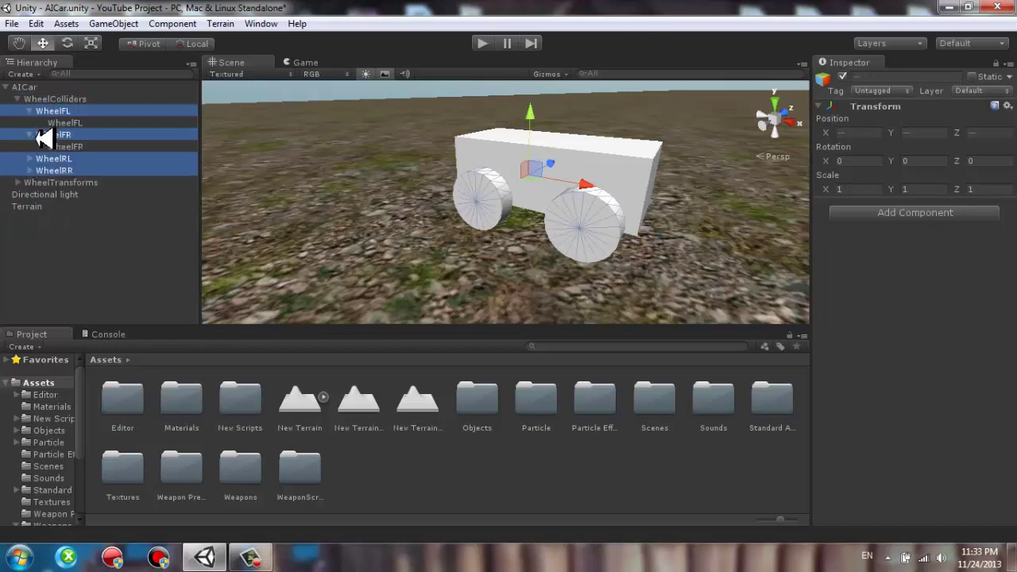
left_click(29, 158)
left_click(29, 182)
left_click(68, 193)
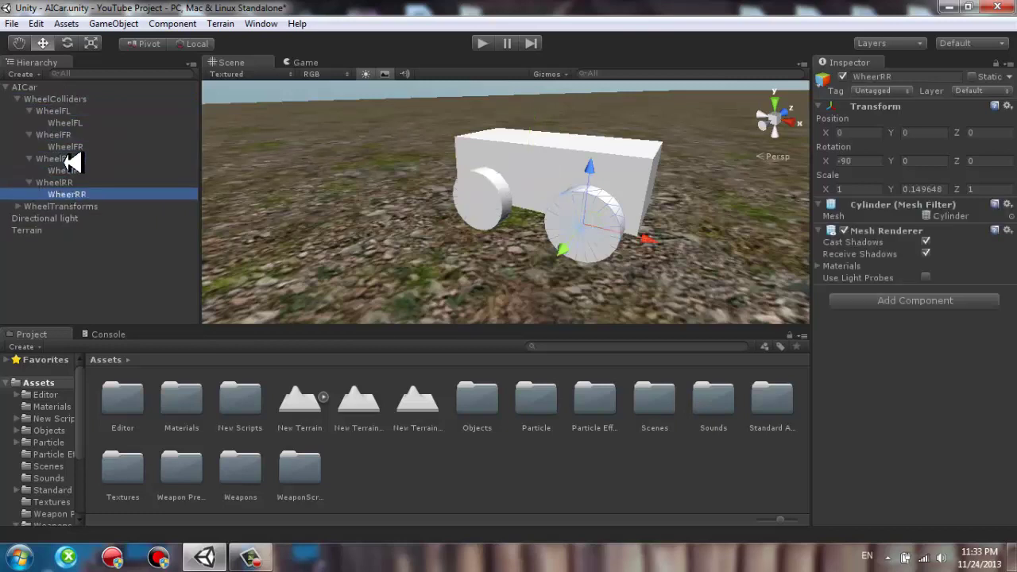
left_click(75, 162, "shift")
left_click(68, 183)
left_click(69, 194)
left_click(78, 170, "ctrl")
left_click(83, 146, "ctrl")
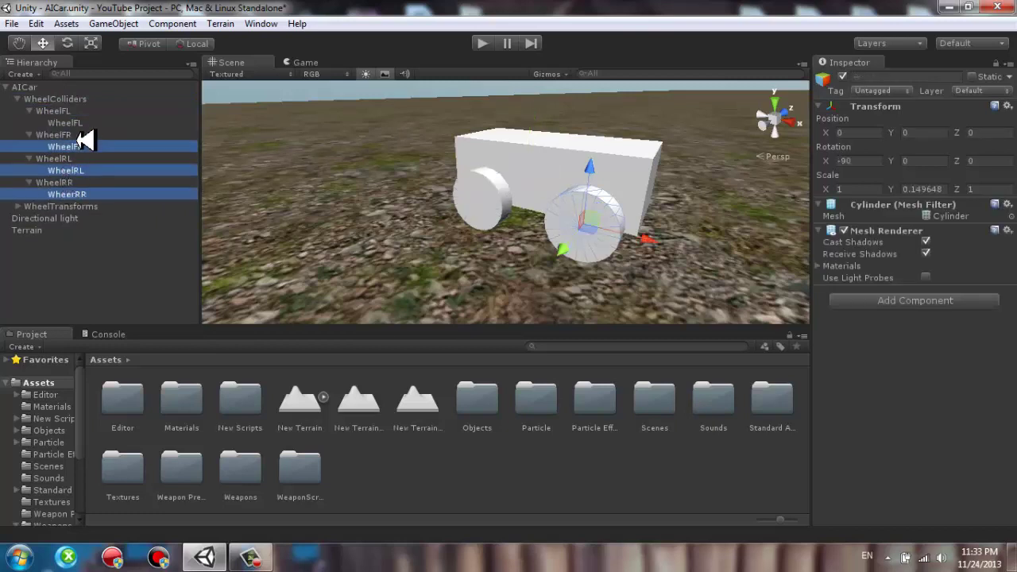
left_click(87, 122, "ctrl")
key("Delete")
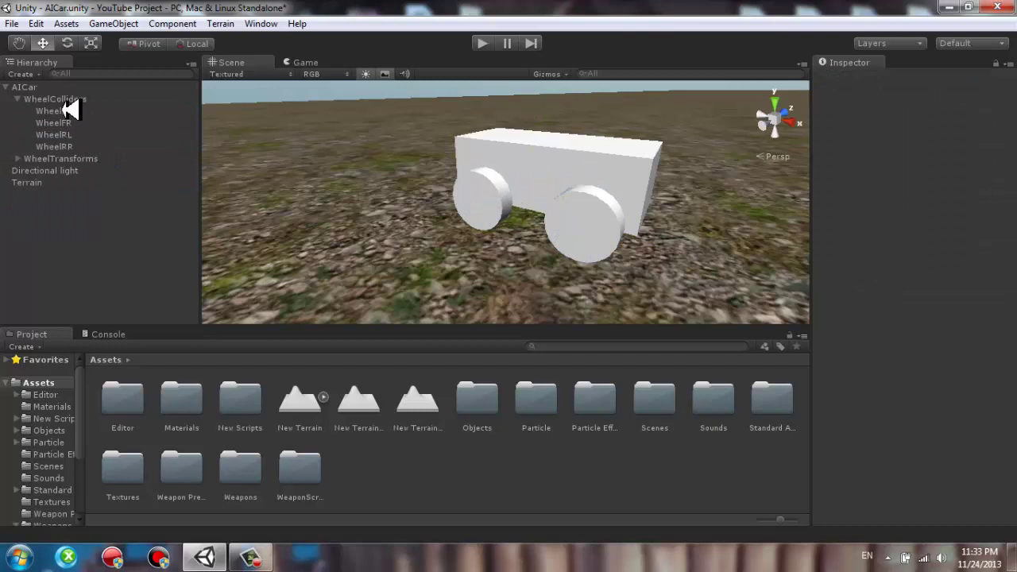
left_click(70, 110)
left_click(70, 146, "shift")
Add a Wheel Collider component to all four selected wheels.
left_click(184, 23)
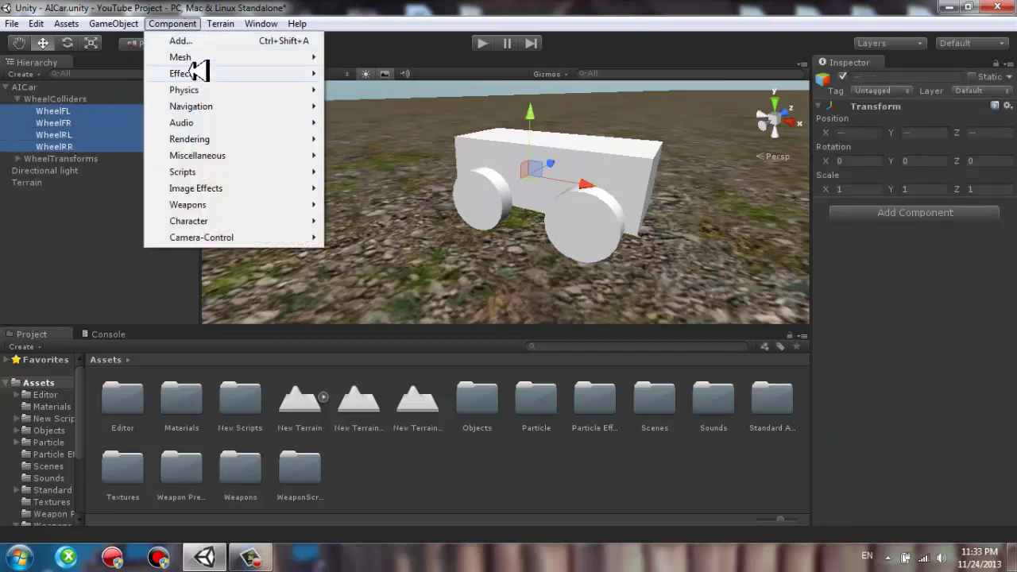
mouse_move(314, 92)
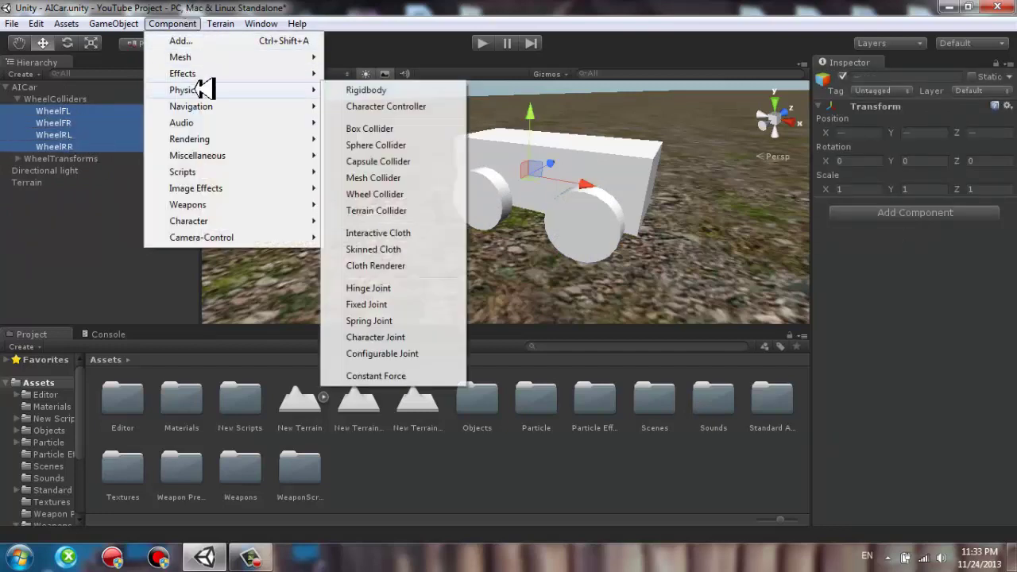
left_click(415, 196)
left_click_drag(426, 209, 745, 217, "alt")
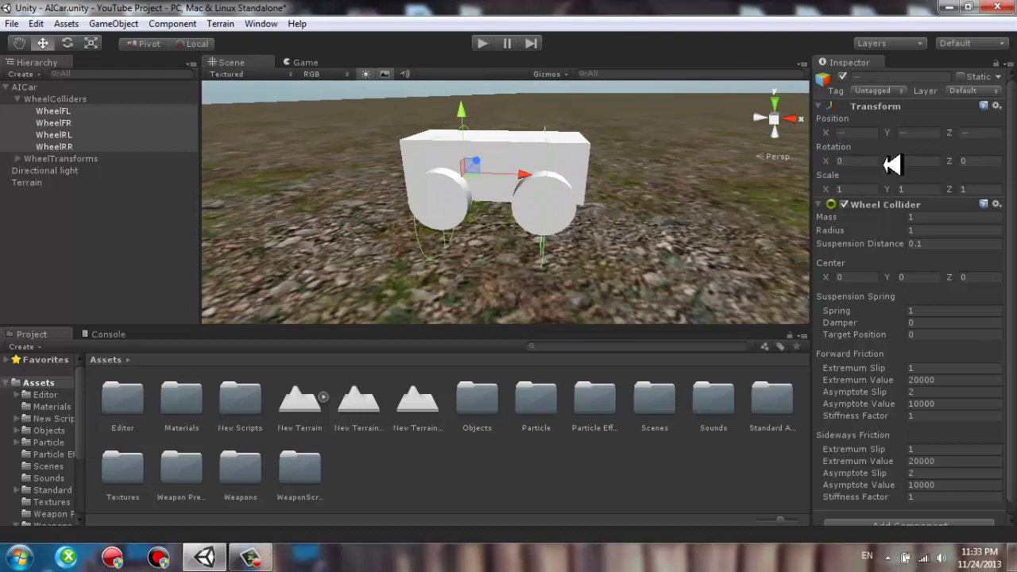
Rotate the wheel colliders to Y -90 and set their radius to 0.54.
left_click_drag(893, 162, 554, 163)
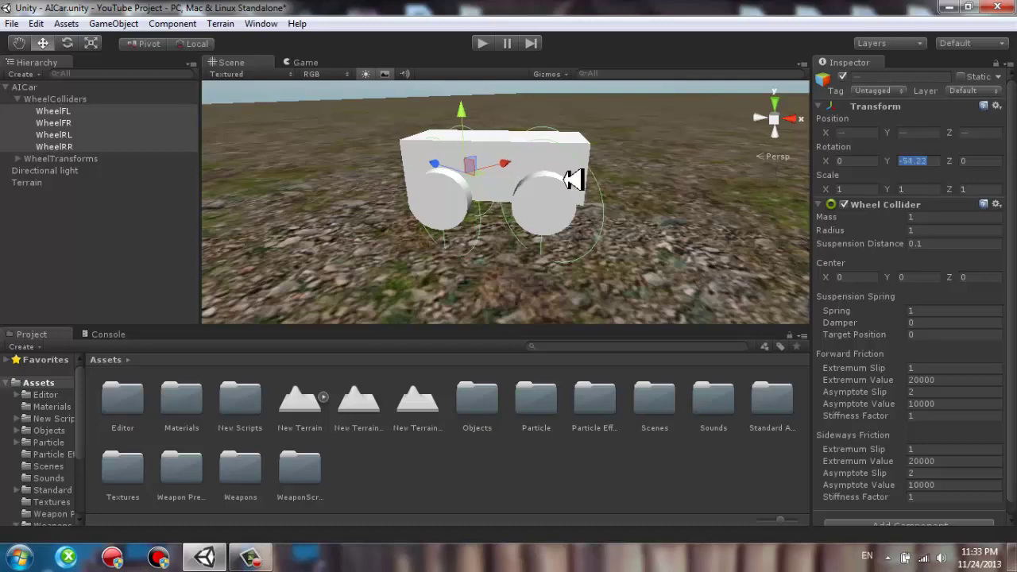
left_click(911, 157)
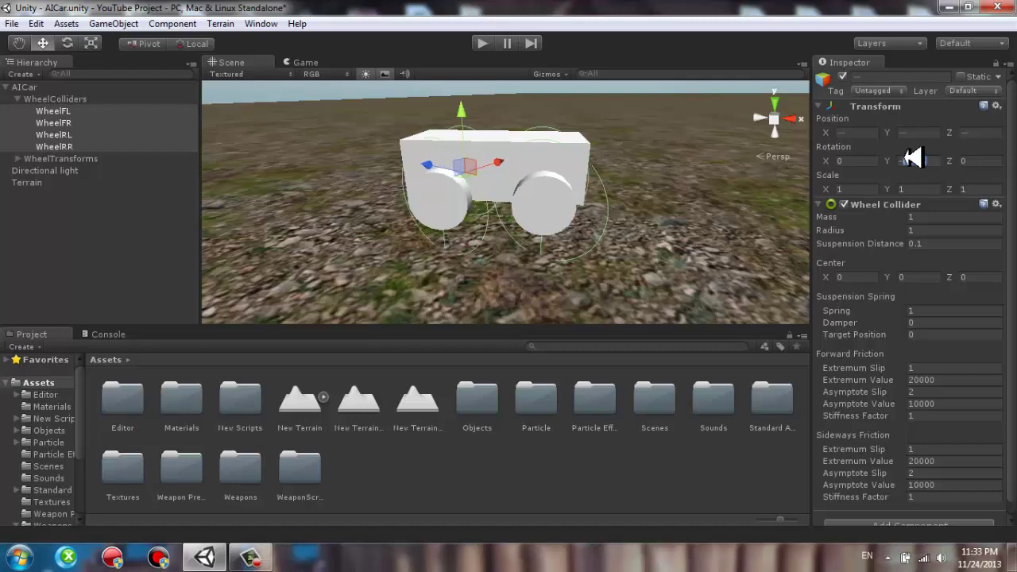
type("-90")
key("Return")
scroll(484, 179, "up", 3)
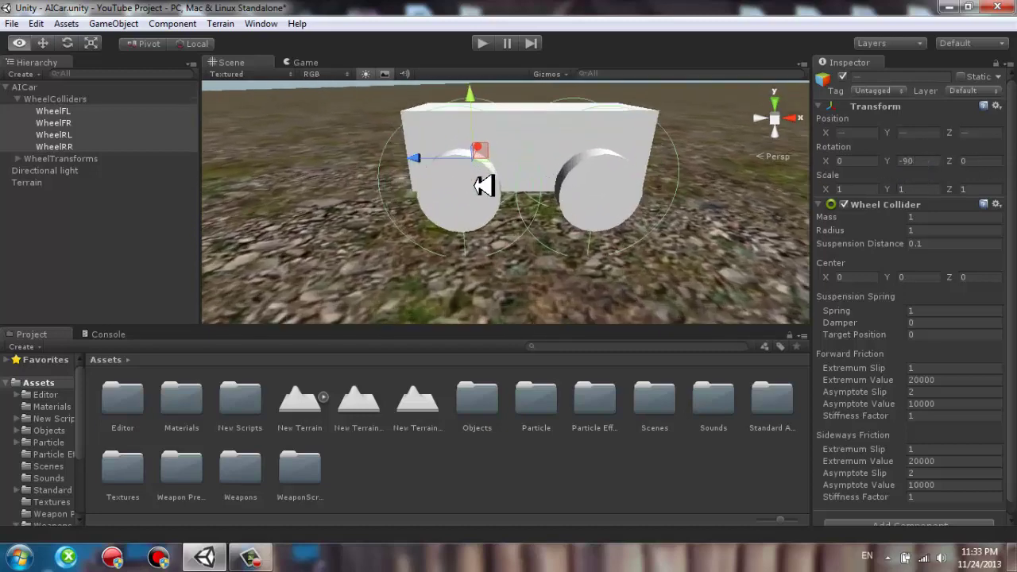
scroll(484, 184, "down", 2)
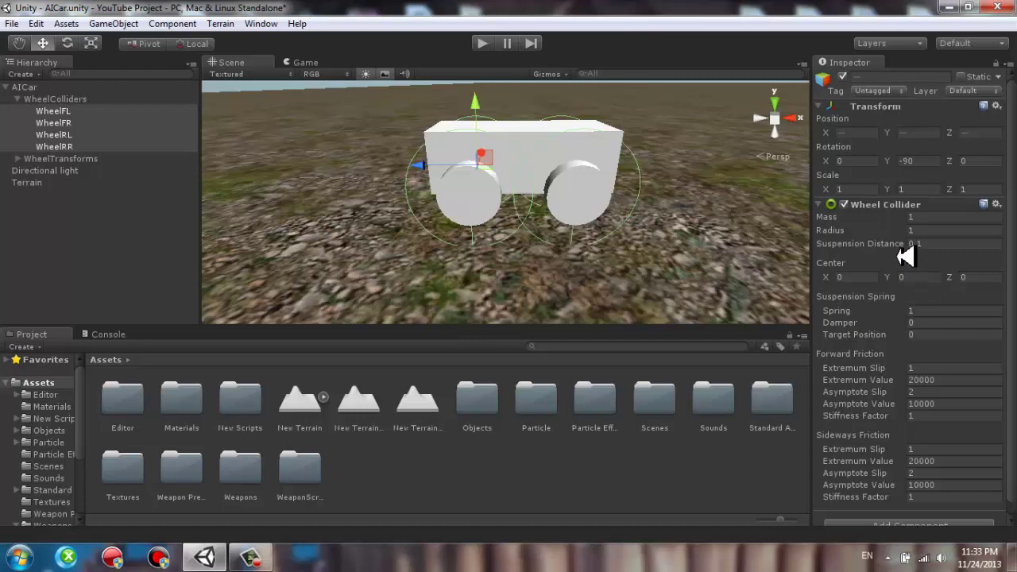
mouse_move(907, 230)
left_mouse_down()
mouse_move(893, 230)
mouse_move(904, 231)
left_mouse_up()
type(".54")
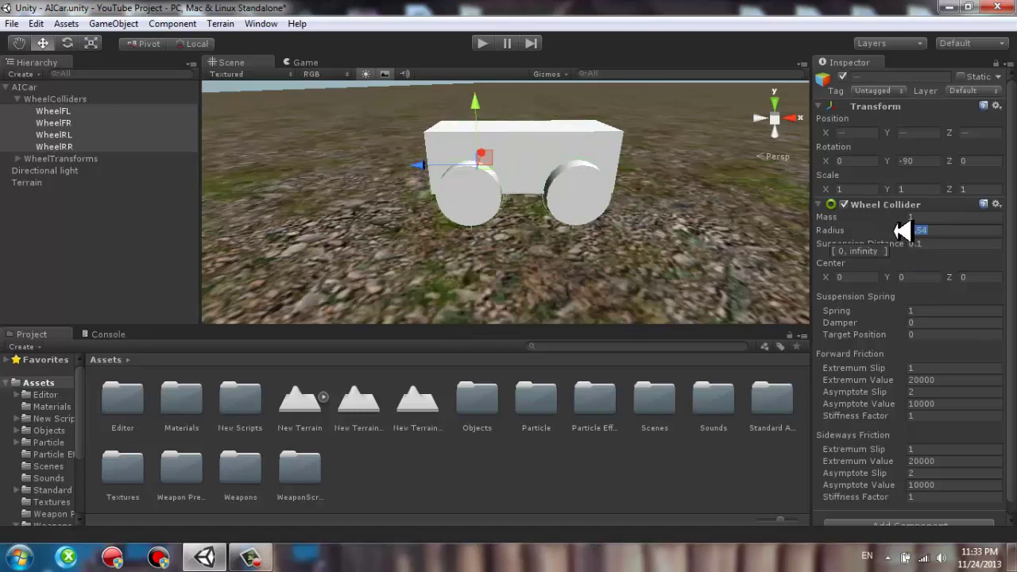
mouse_move(627, 212)
left_mouse_down("alt")
mouse_move(804, 199)
mouse_move(627, 191)
mouse_move(780, 186)
mouse_move(474, 132)
left_mouse_up("alt")
Check the WheelTransforms and WheelColliders groups, then collapse the tree and select AICar.
left_click(381, 91)
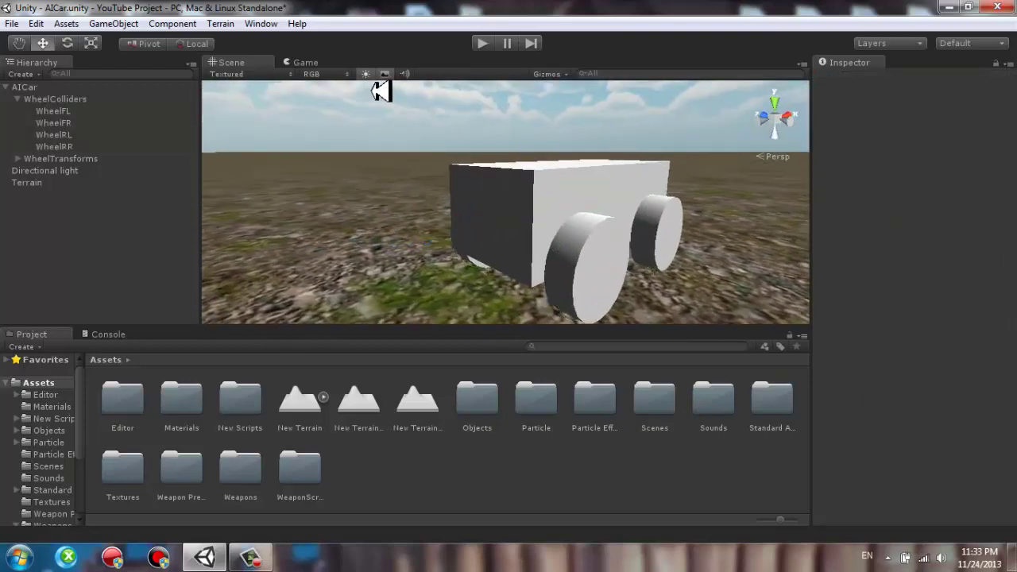
left_click(18, 98)
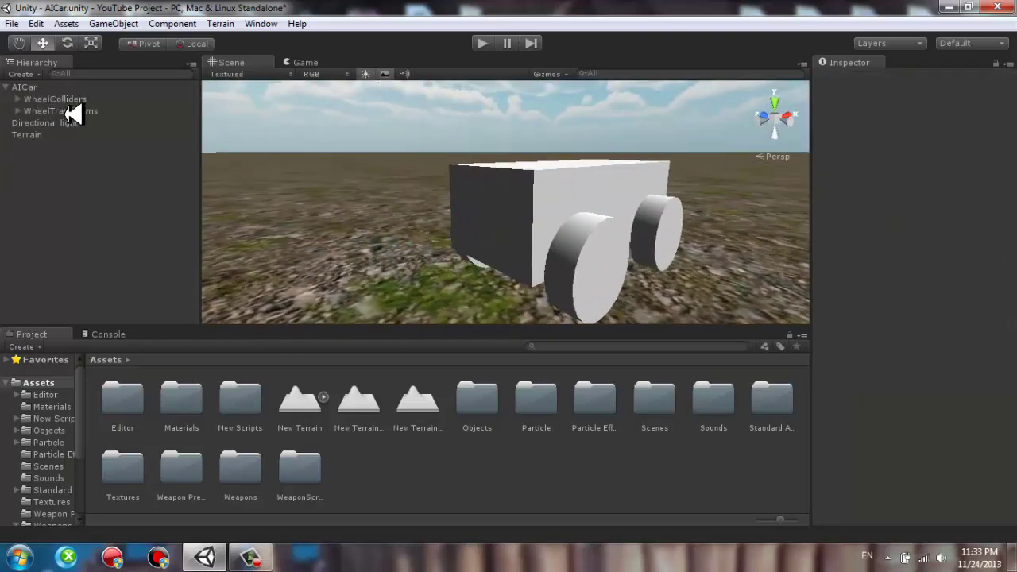
left_click(72, 112)
left_click(68, 99)
left_click(68, 110)
mouse_move(381, 205)
left_mouse_down("alt")
mouse_move(463, 223)
mouse_move(837, 230)
left_mouse_up("alt")
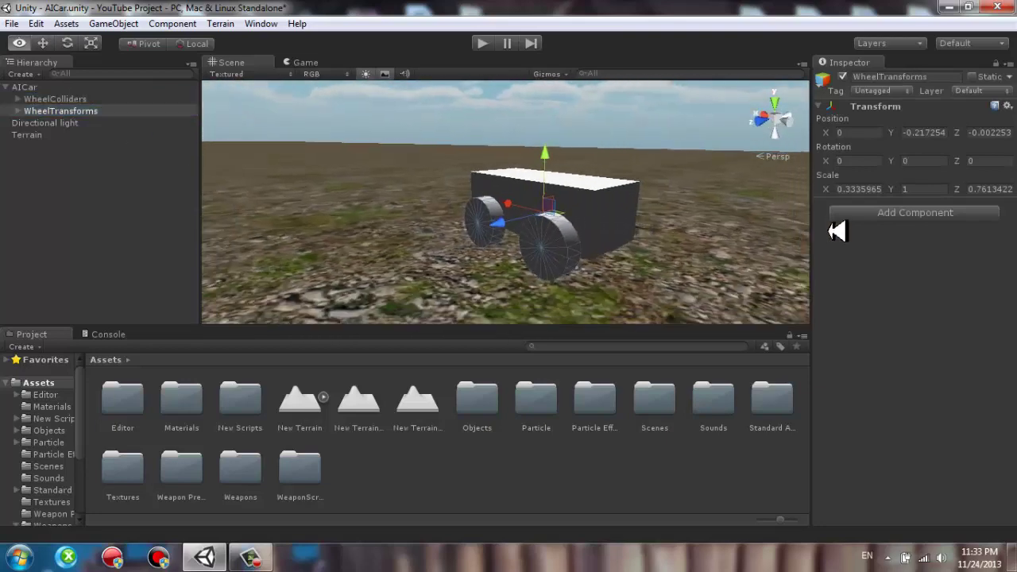
left_click(7, 86)
left_click(20, 85)
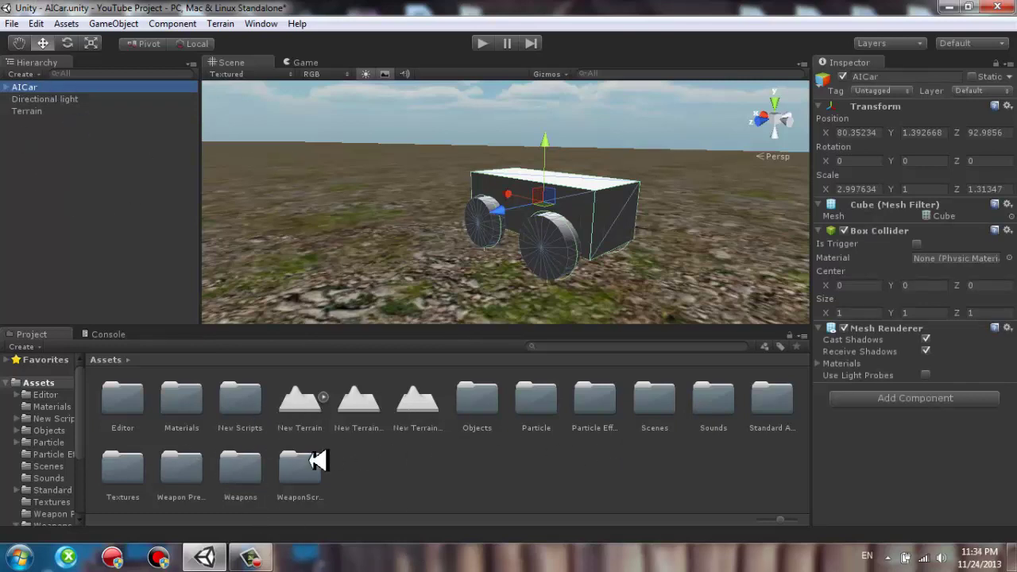
Import the AIScript folder from the desktop into New Scripts, open it, and reselect AICar.
double_click(239, 404)
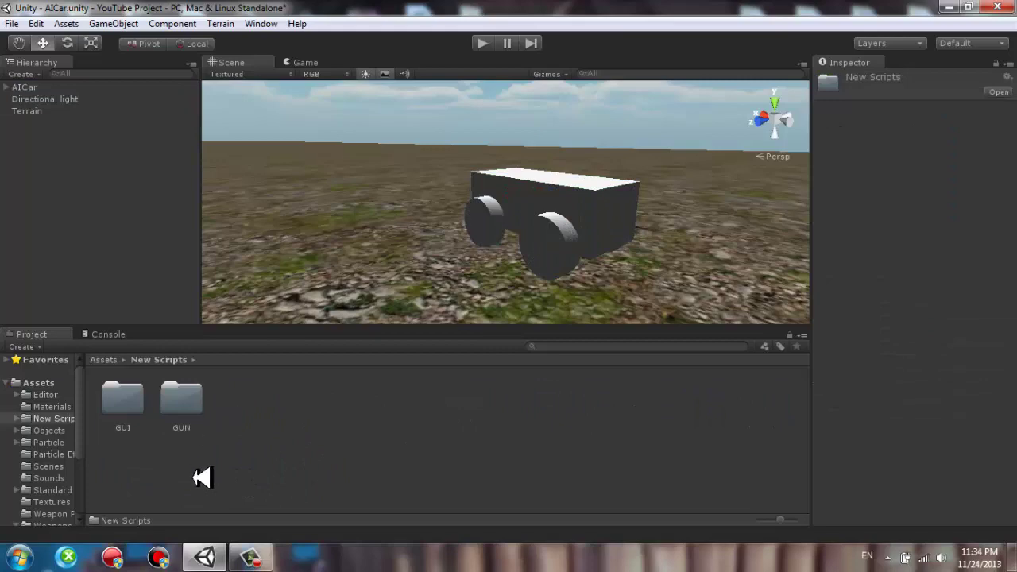
left_click(205, 556)
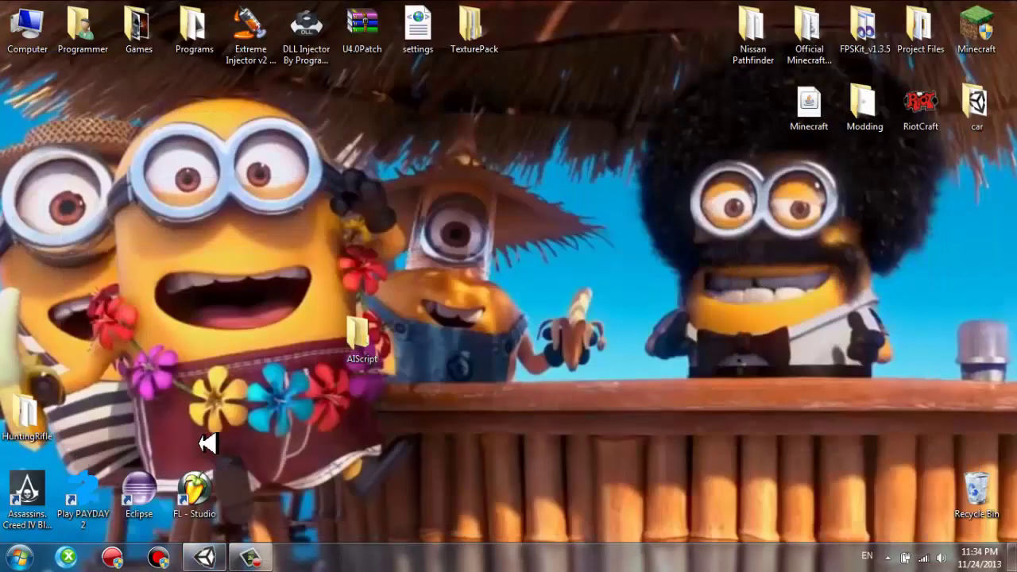
left_click_drag(370, 344, 279, 456)
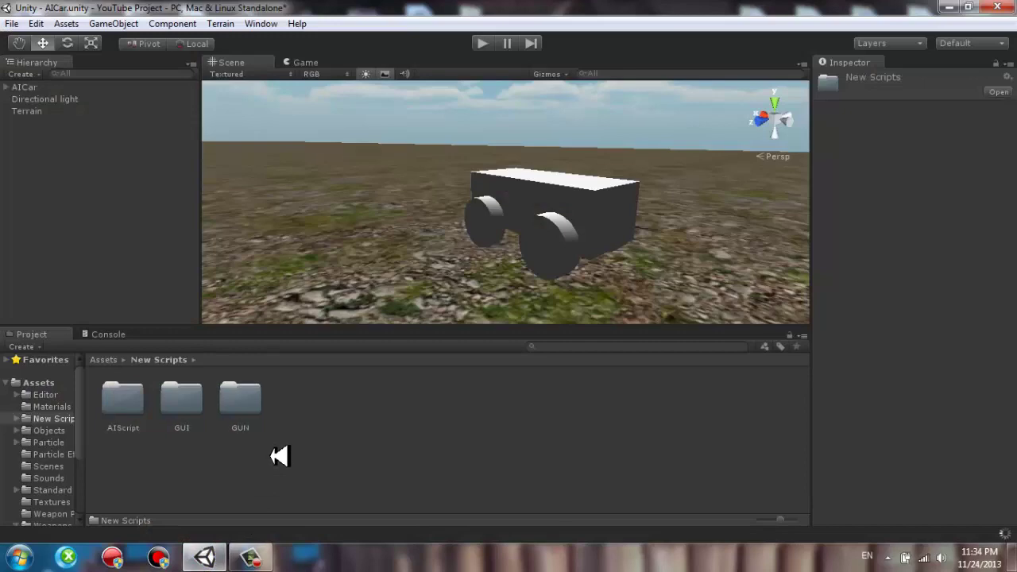
double_click(123, 398)
mouse_move(484, 236)
right_mouse_down()
mouse_move(497, 367)
mouse_move(517, 291)
right_mouse_up()
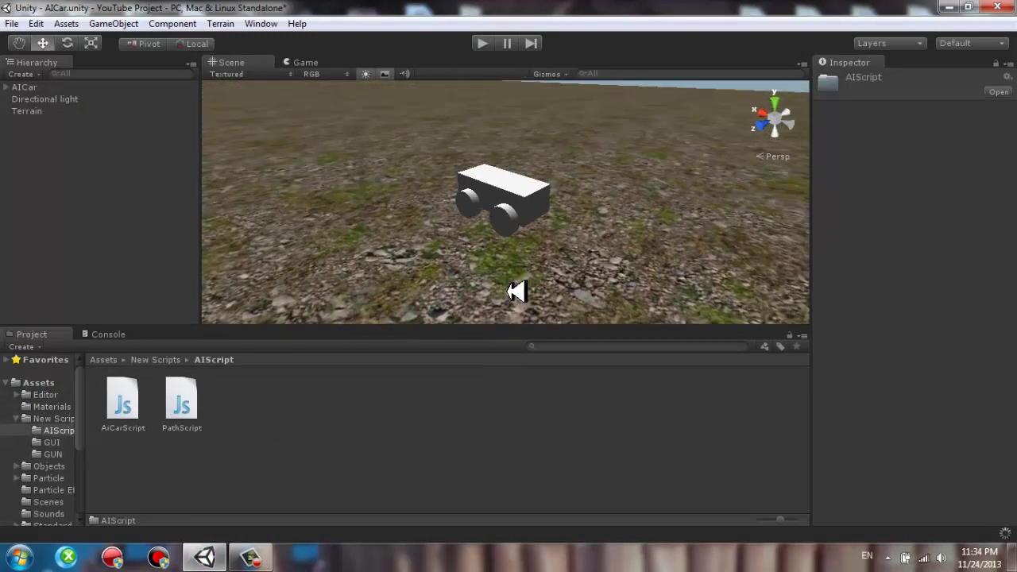
left_click(21, 74)
left_click(274, 6)
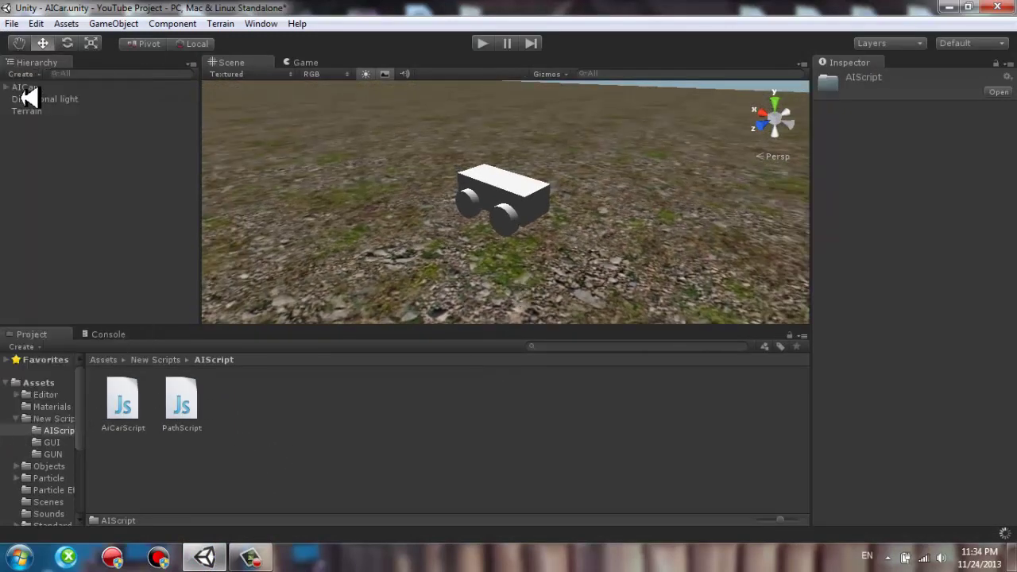
left_click(54, 87)
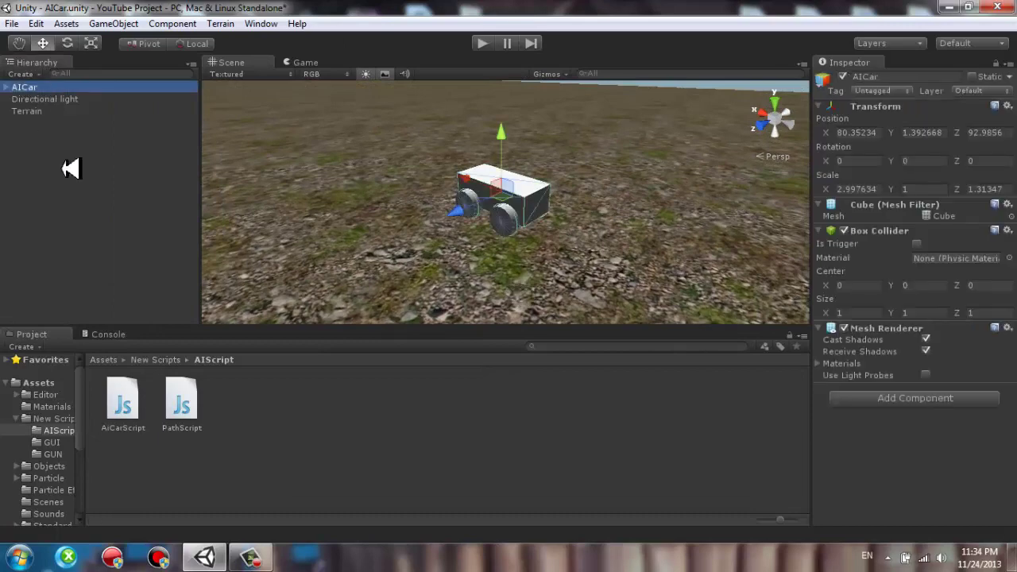
Attach AiCarScript to AICar and assign WheelFL, WheelFR, WheelRL and WheelRR colliders.
left_click_drag(135, 391, 959, 490)
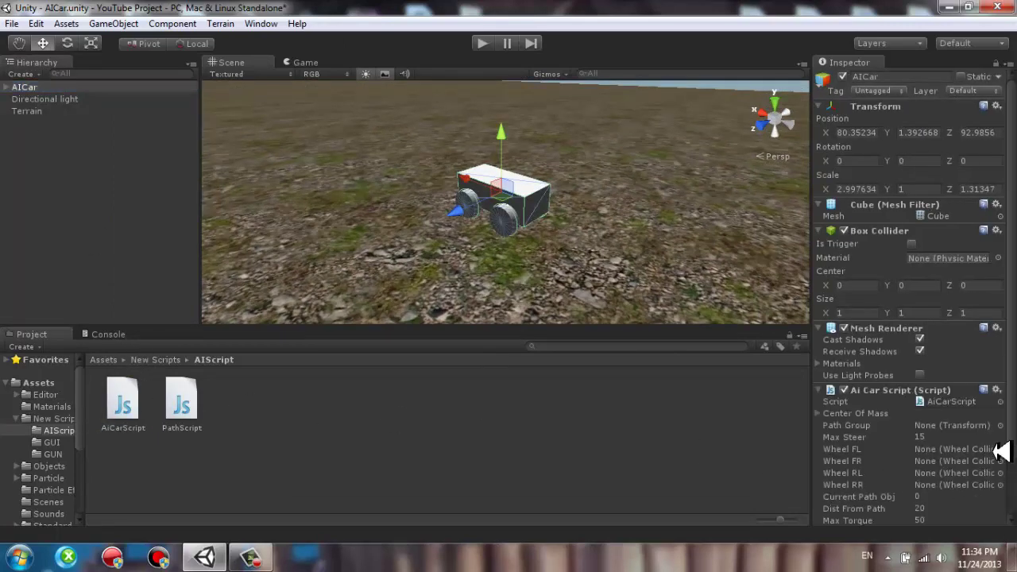
scroll(1000, 451, "down", 3)
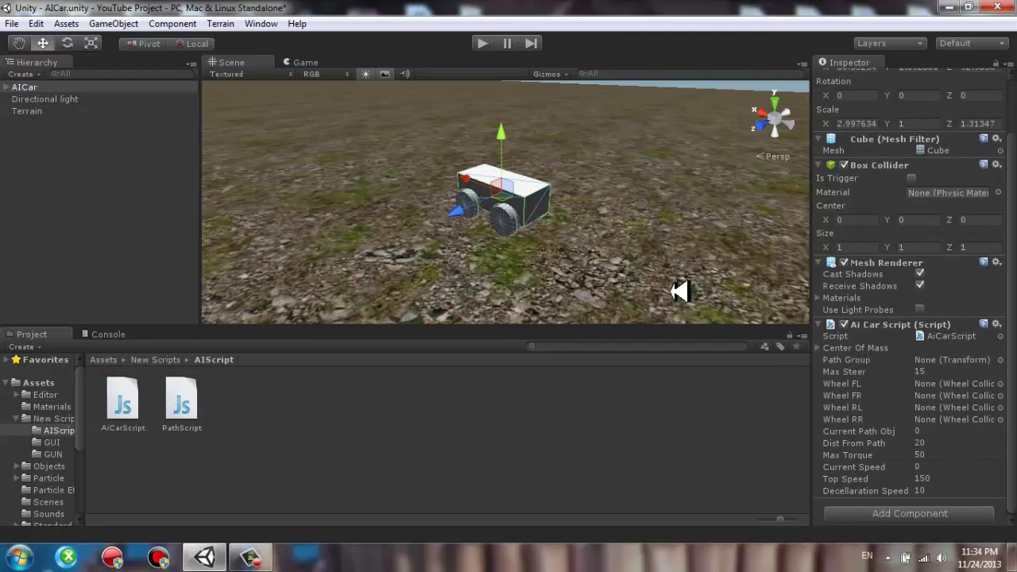
mouse_move(679, 291)
right_mouse_down()
mouse_move(608, 236)
mouse_move(565, 223)
right_mouse_up()
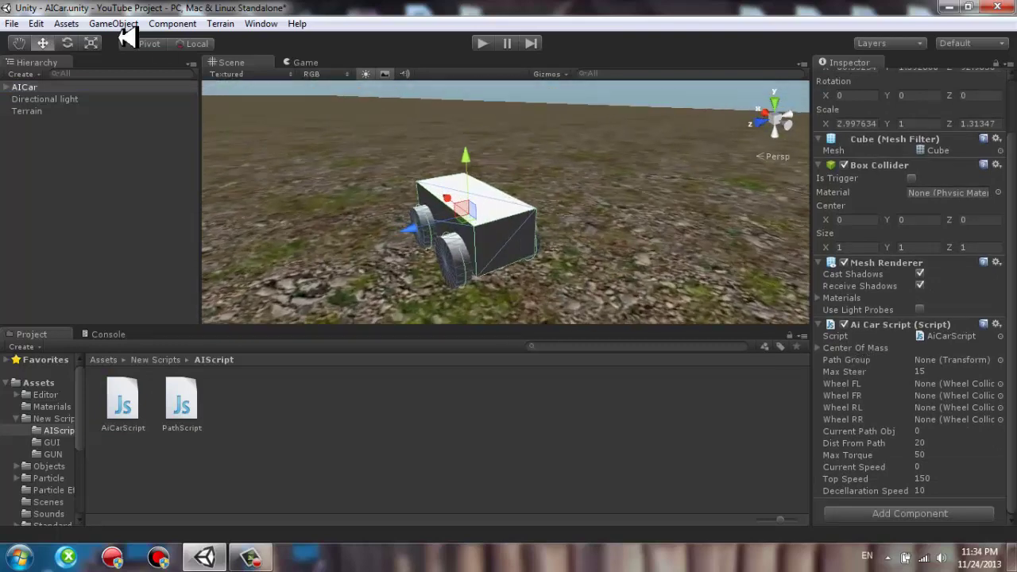
left_click(7, 85)
left_click(18, 99)
left_click(78, 112)
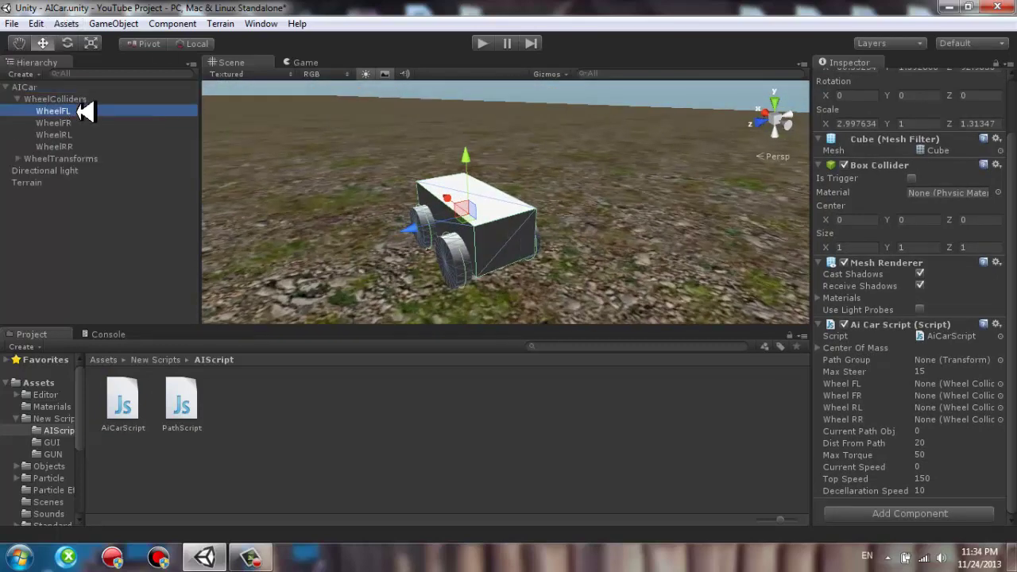
left_click_drag(85, 111, 941, 384)
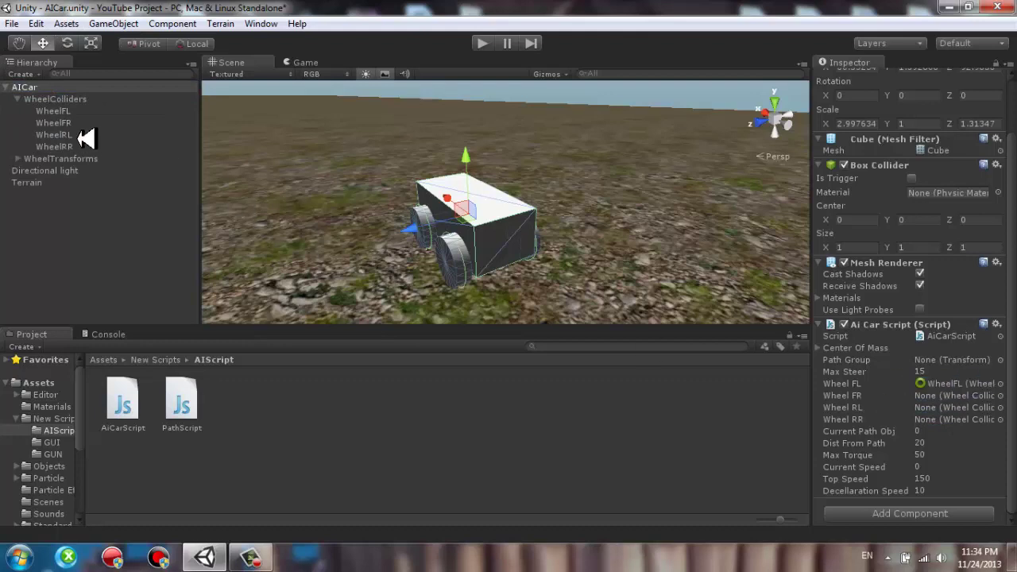
left_click_drag(78, 124, 953, 396)
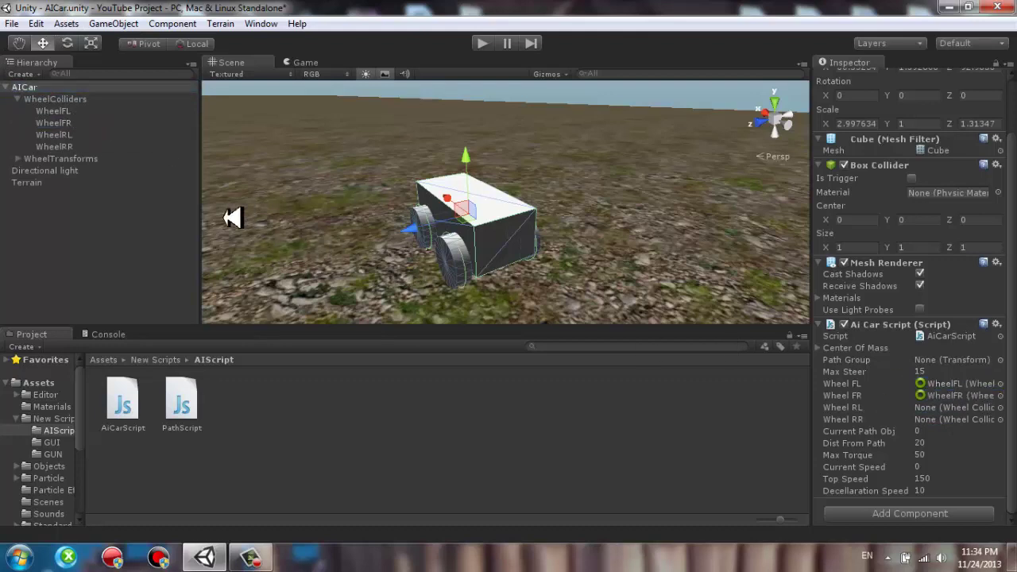
left_click_drag(54, 135, 948, 408)
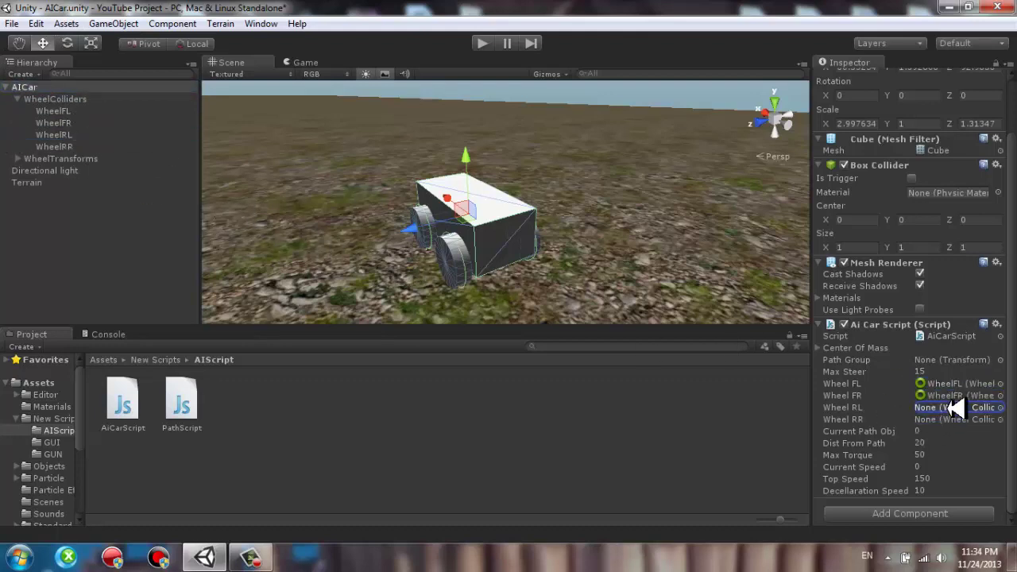
left_click_drag(54, 147, 940, 419)
Set the script's Top Speed to 25 and create a new empty GameObject.
left_click(951, 477)
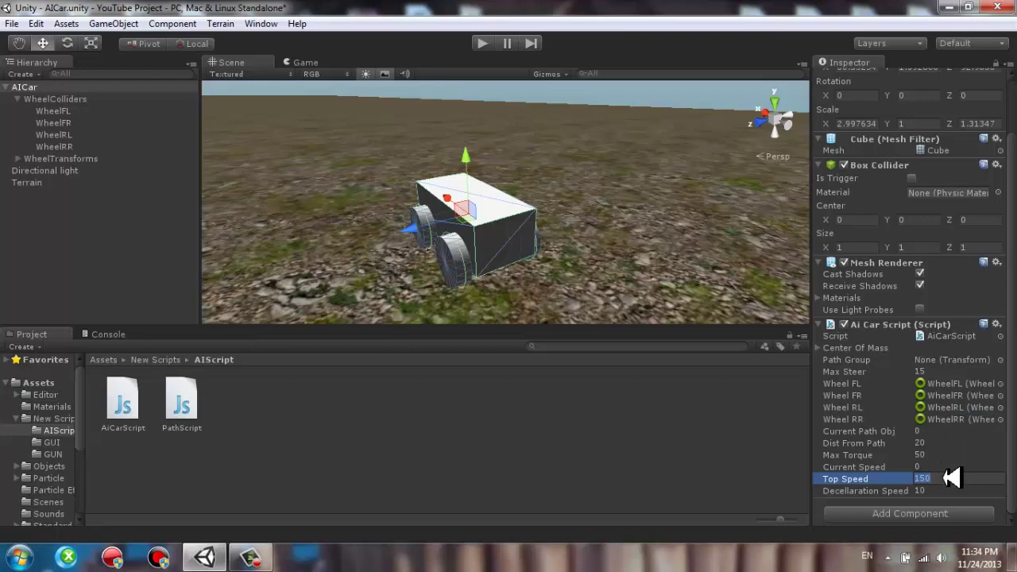
type("25")
left_click(909, 492)
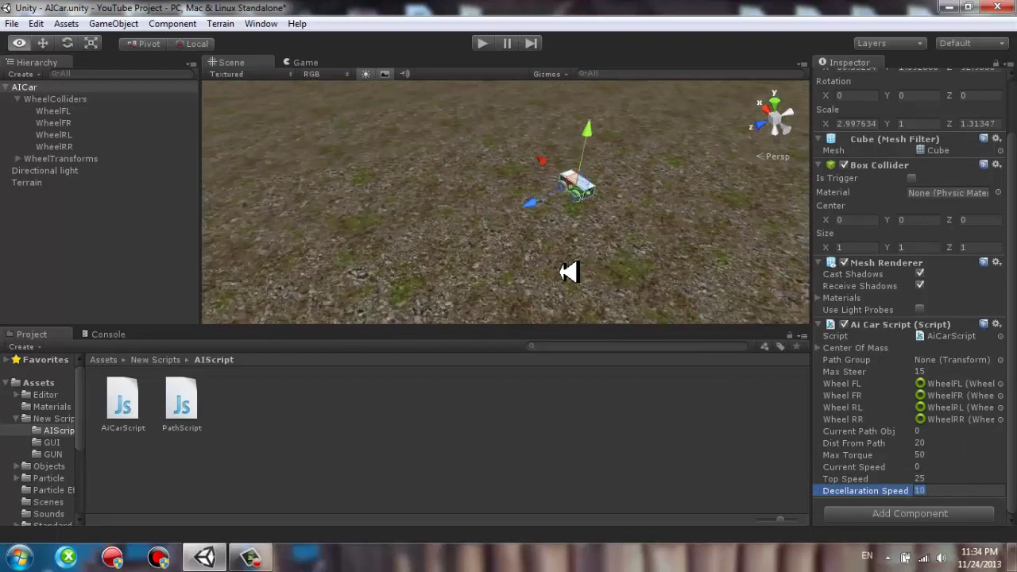
left_click_drag(617, 206, 568, 268, "alt")
left_click(17, 88)
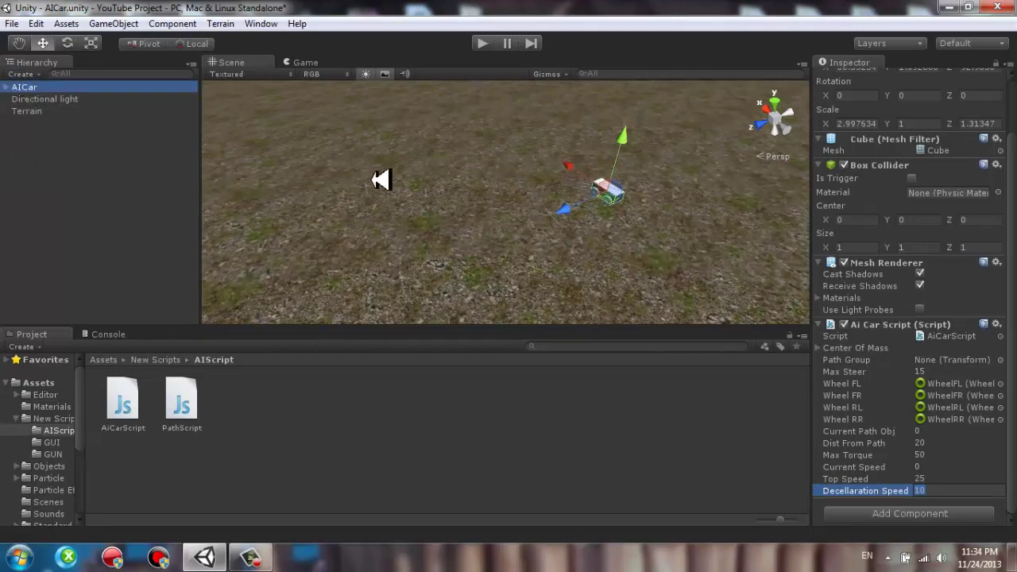
key("f")
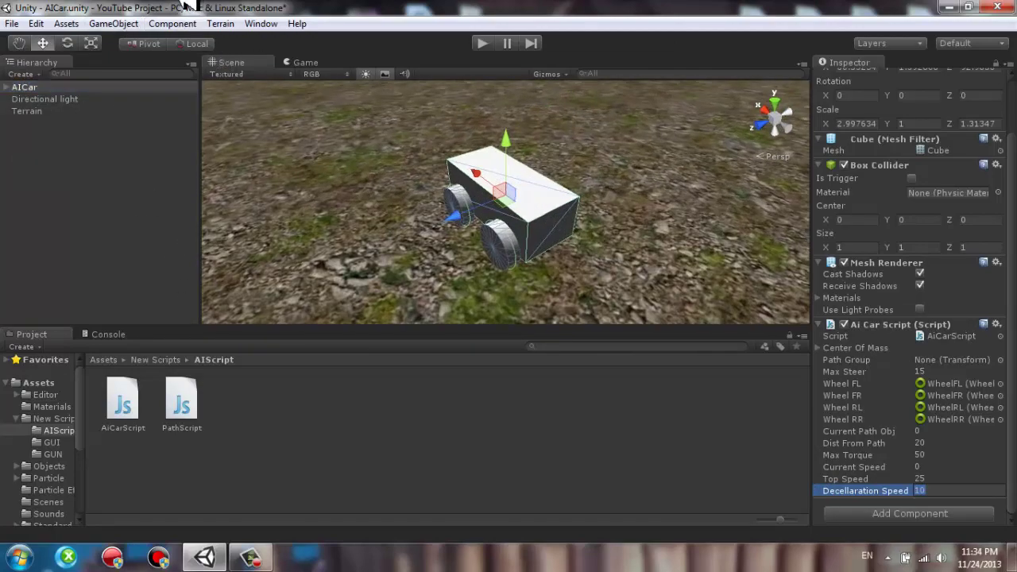
left_click(123, 23)
left_click(136, 35)
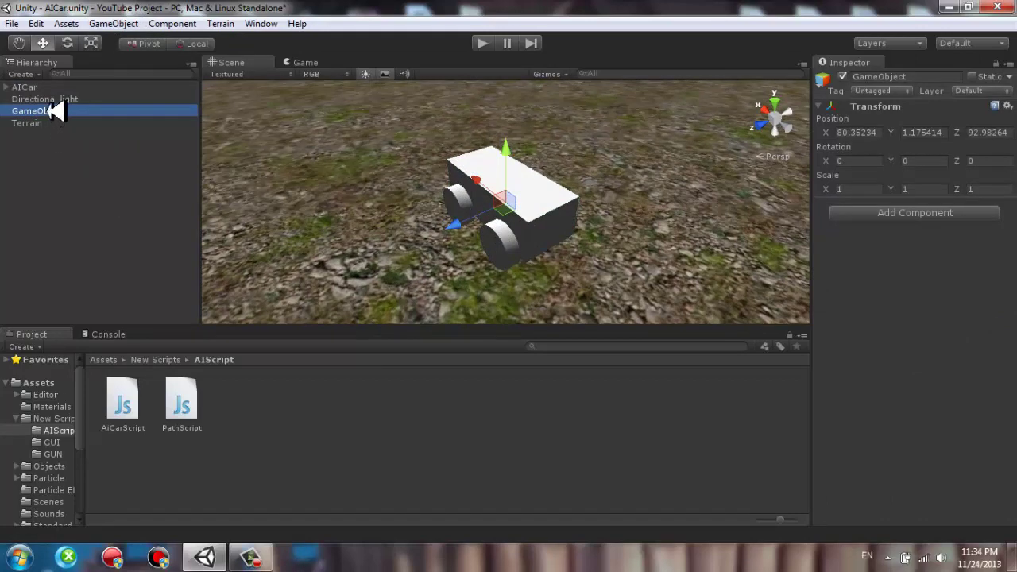
Name the empty objects Path and Path_obj, nest Path_obj under Path, and attach PathScript to Path.
key("F2")
type("Path")
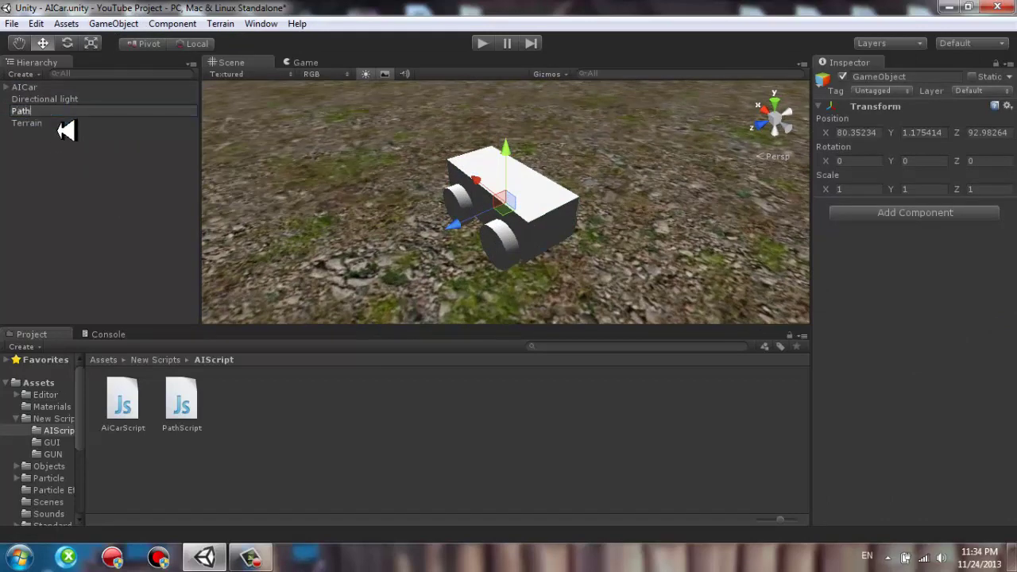
key("Return")
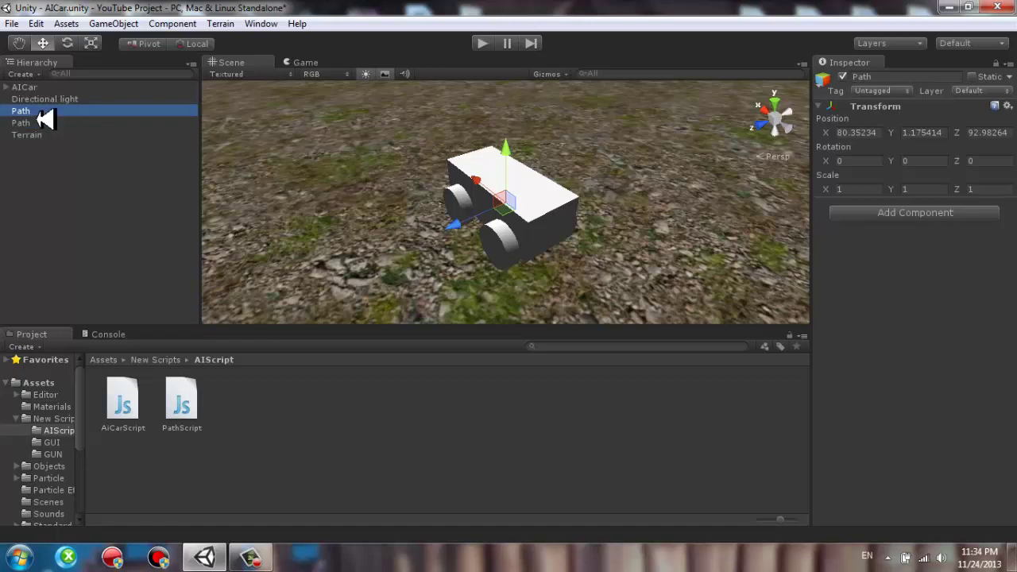
left_click(44, 113)
type("_obj")
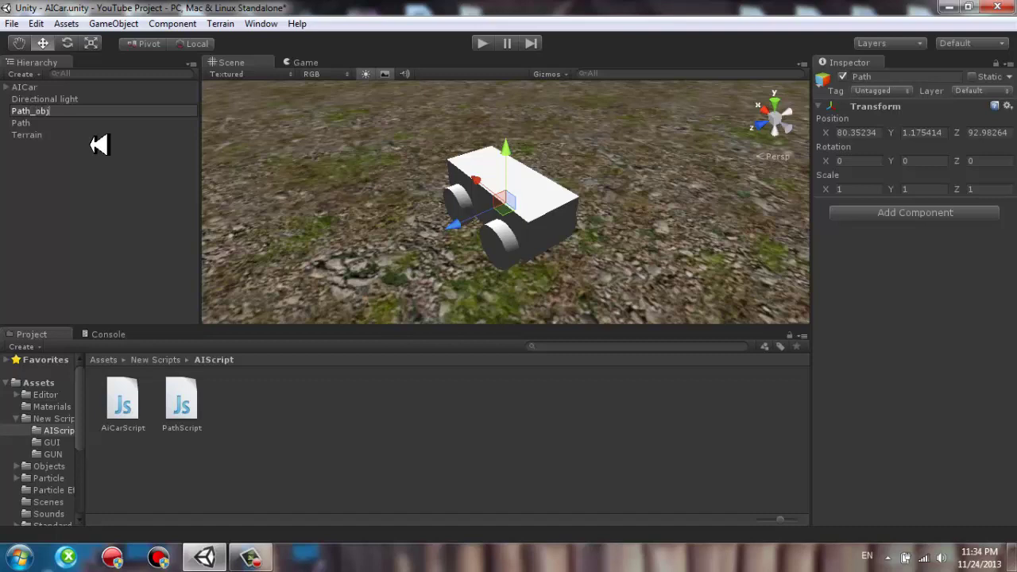
key("Return")
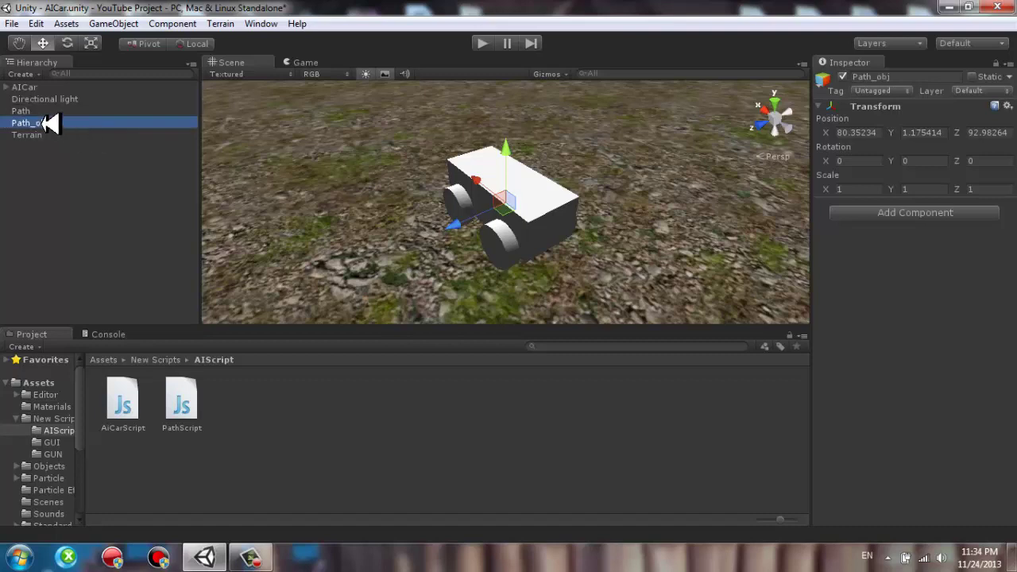
left_click_drag(40, 121, 19, 111)
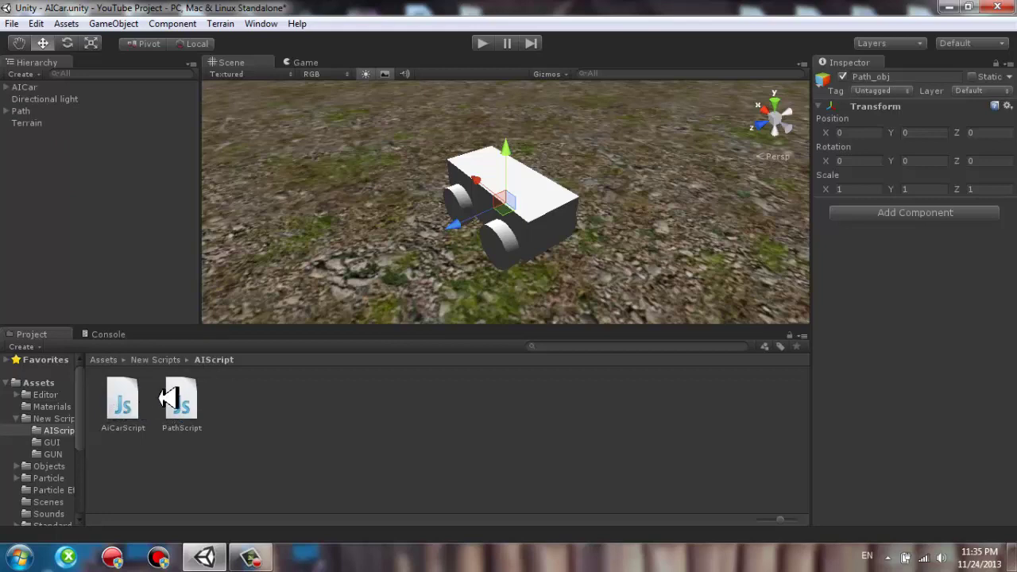
left_click_drag(169, 398, 13, 109)
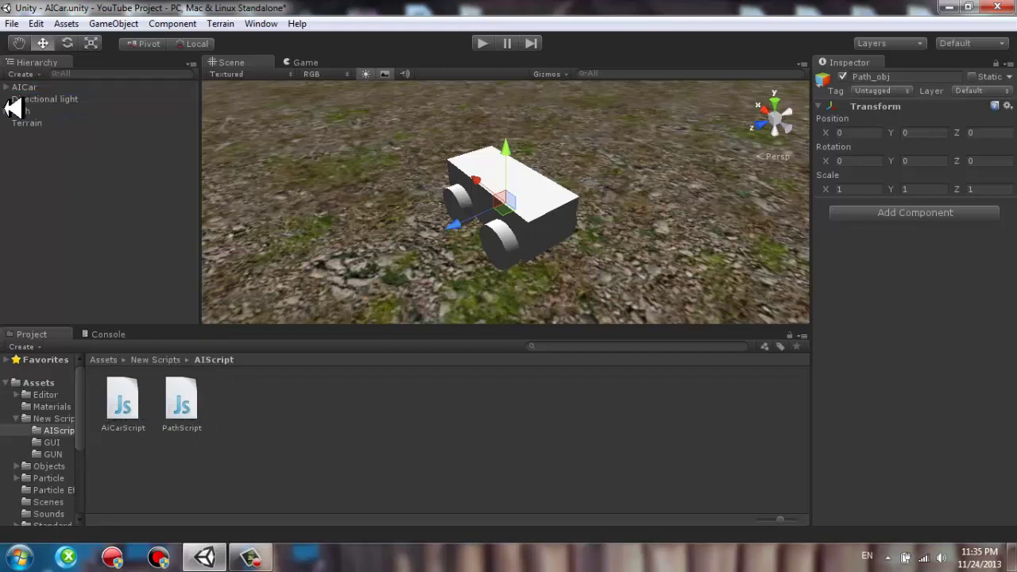
left_click(44, 111)
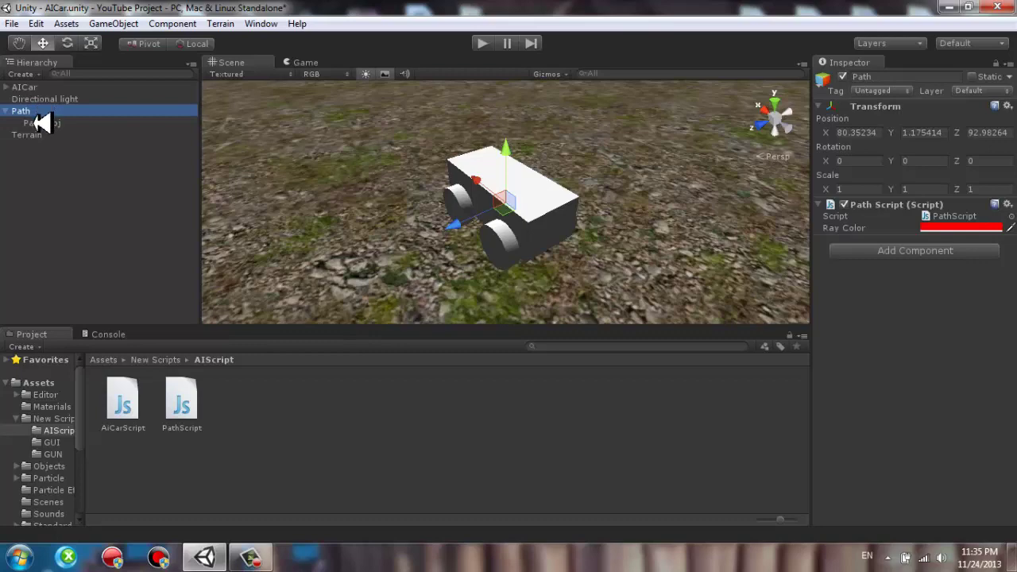
left_click(42, 122)
Shift Path_obj along X, collapse Path, and zoom the view out from the car.
left_click_drag(382, 193, 536, 215, "alt")
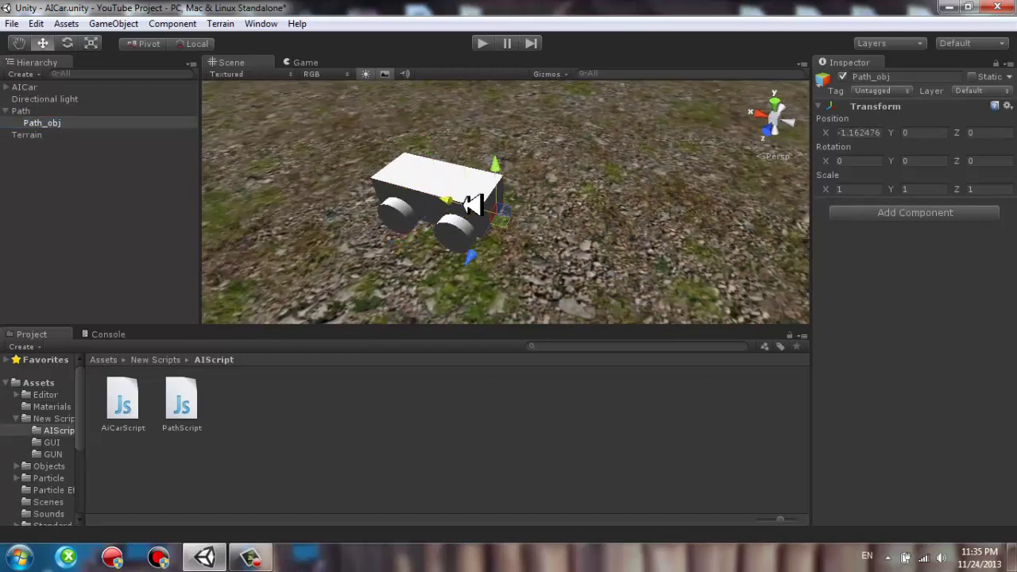
mouse_move(473, 204)
left_mouse_down()
mouse_move(535, 246)
mouse_move(536, 236)
left_mouse_up()
left_click(41, 110)
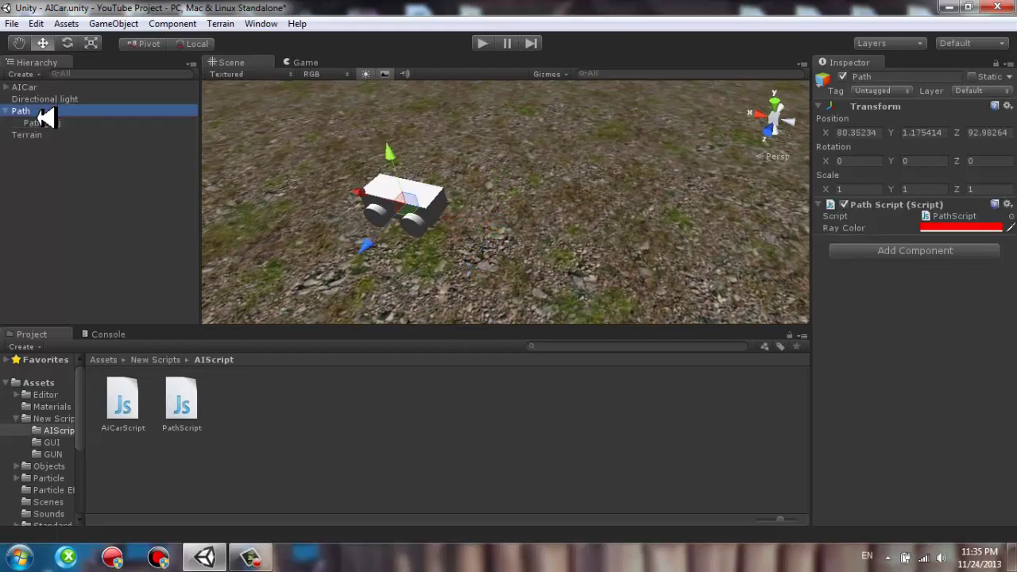
left_click(51, 124)
left_click(303, 203)
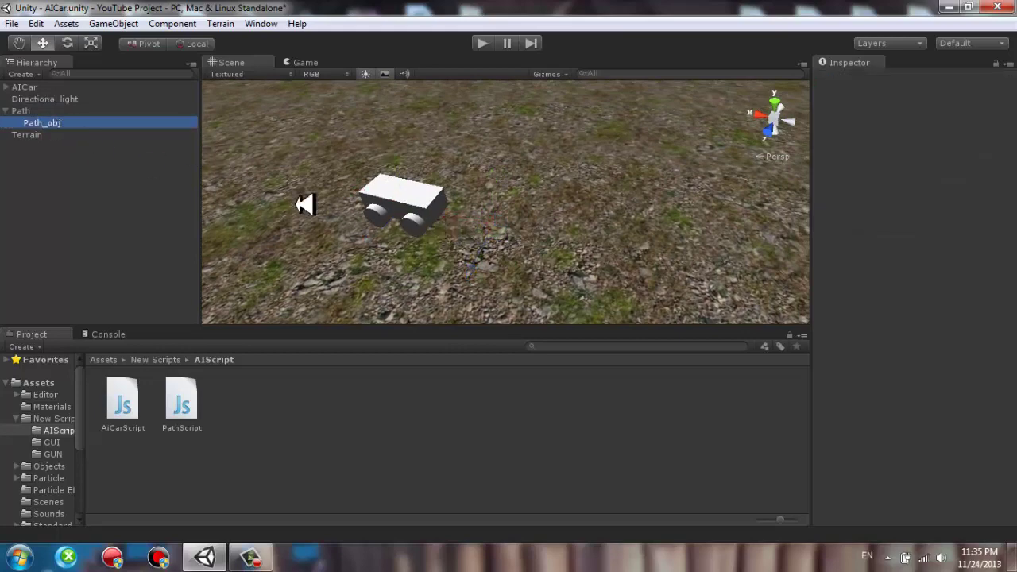
left_click(48, 111)
left_click_drag(309, 196, 279, 46, "alt")
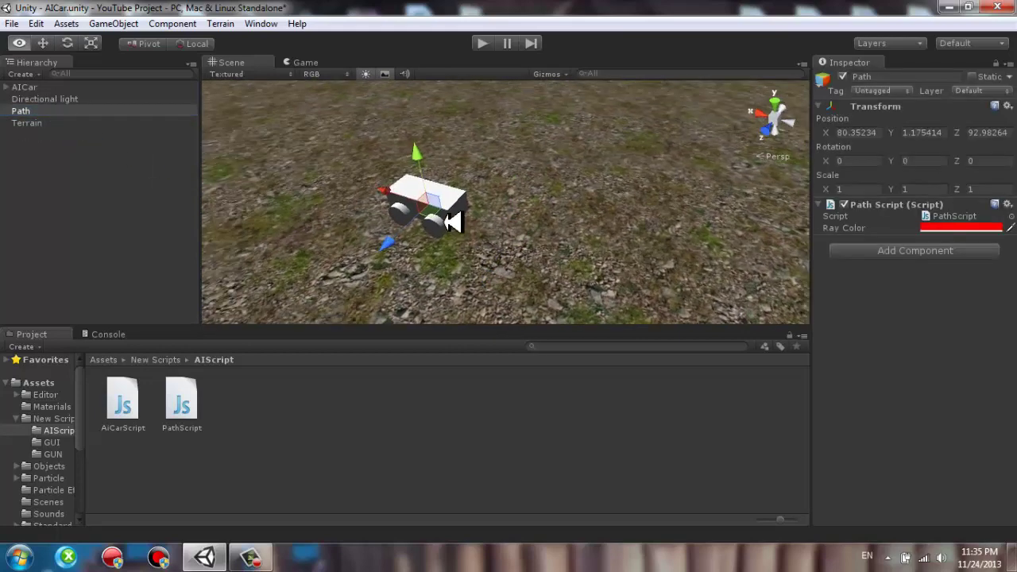
Create a new empty GameObject named path_obj and parent it under Path.
left_click(127, 23)
left_click(127, 38)
left_click(70, 111)
type("path_ob")
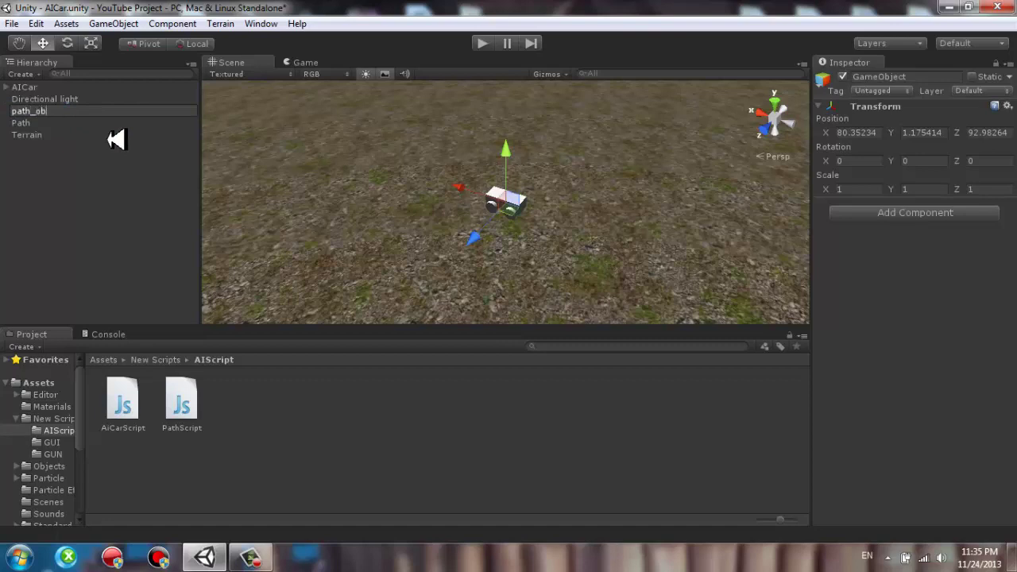
type("j")
key("Return")
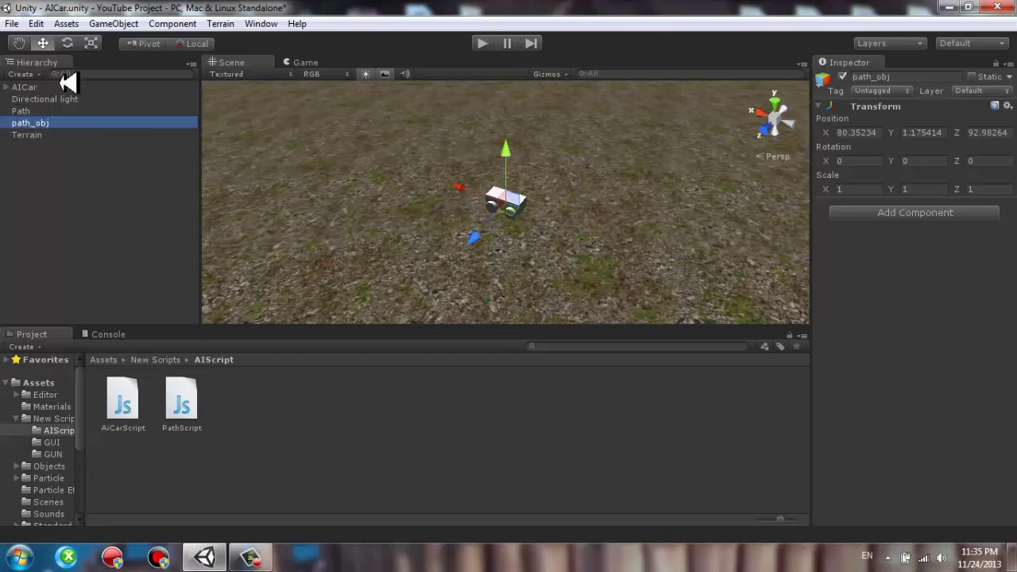
left_click_drag(42, 122, 33, 111)
Rename Path to path_objs and undo the trial move of path_obj.
left_click(32, 110)
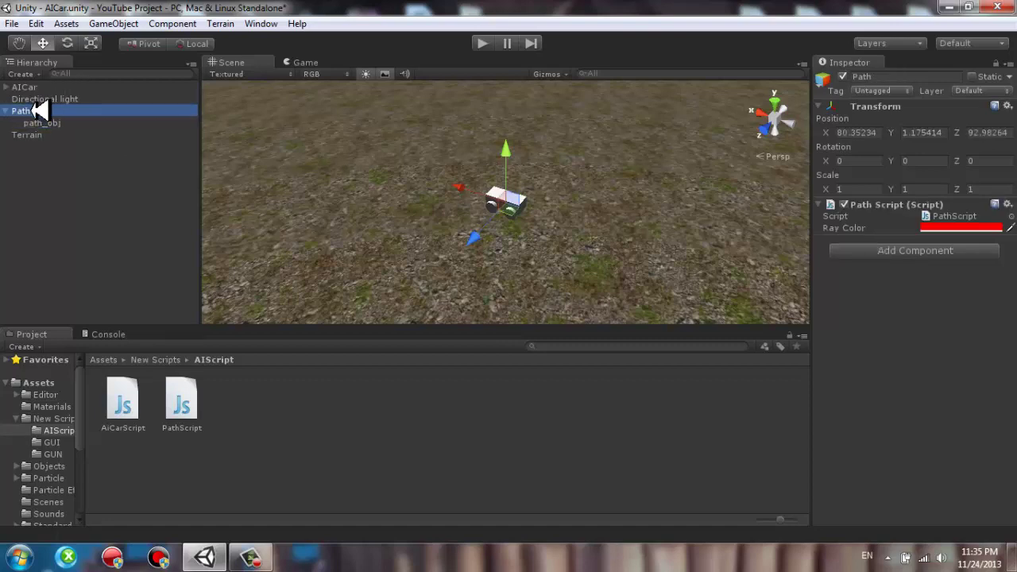
key("F2")
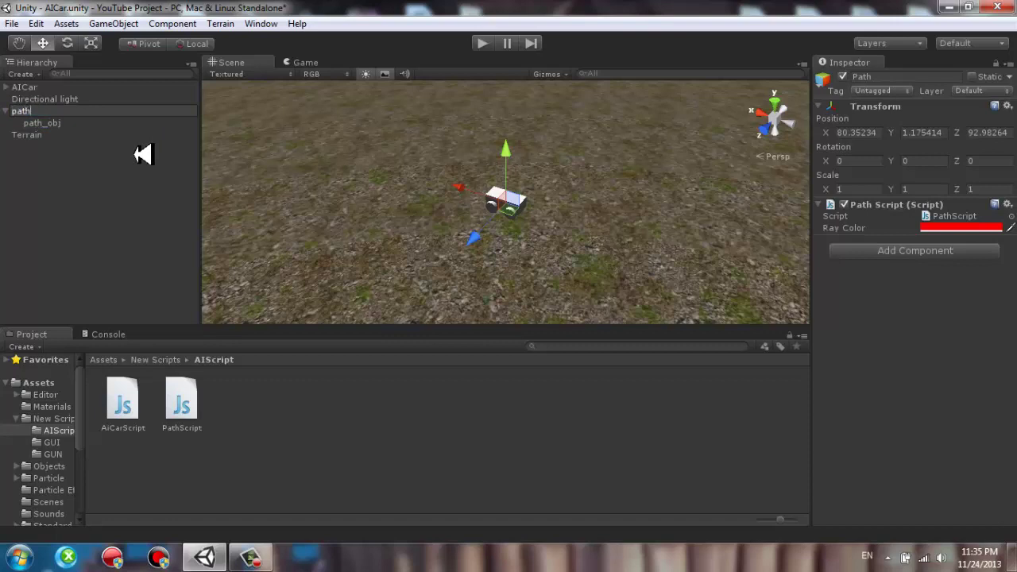
type("_objs")
key("Return")
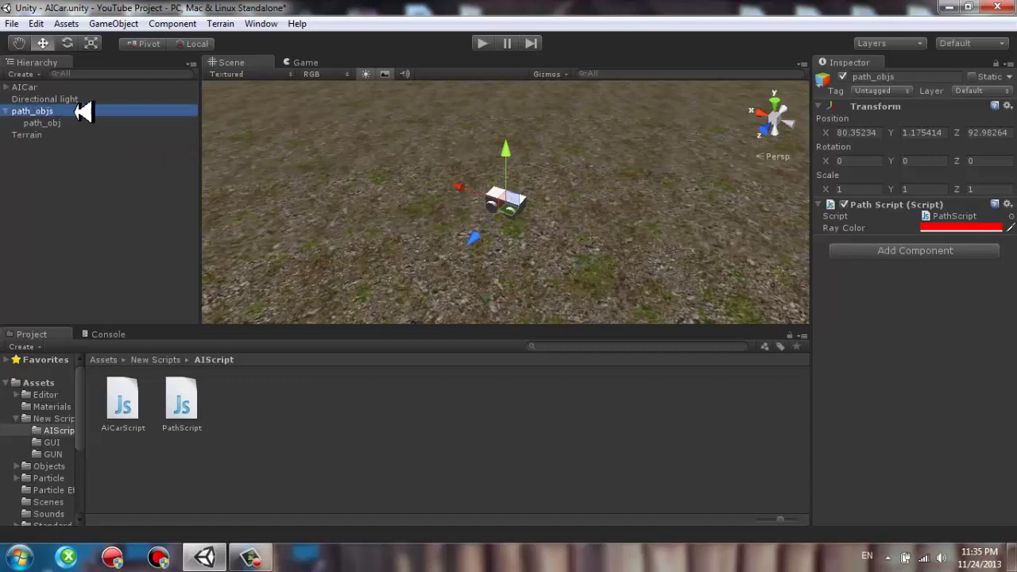
left_click(111, 123)
left_click_drag(473, 195, 282, 188)
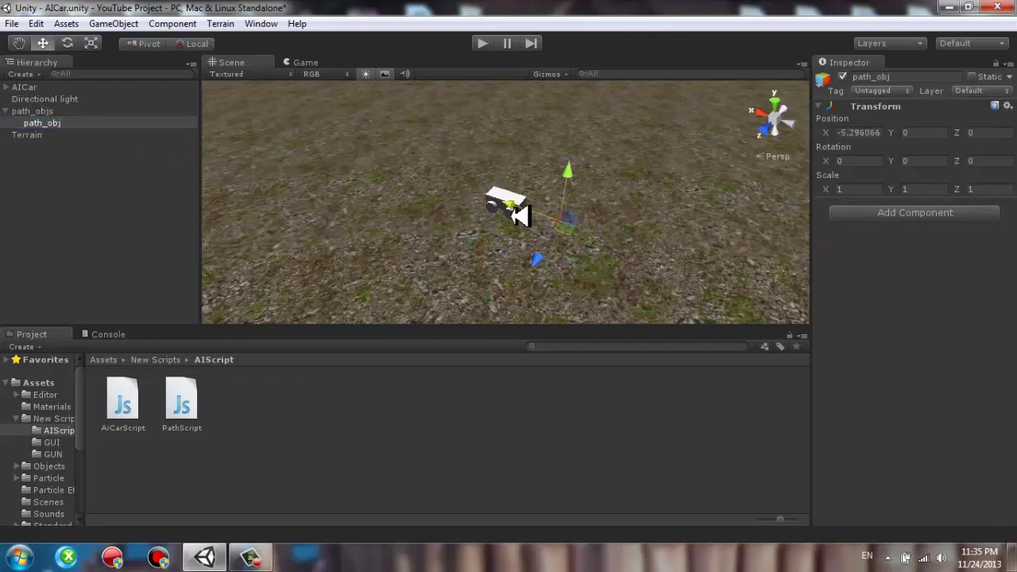
left_click(49, 123)
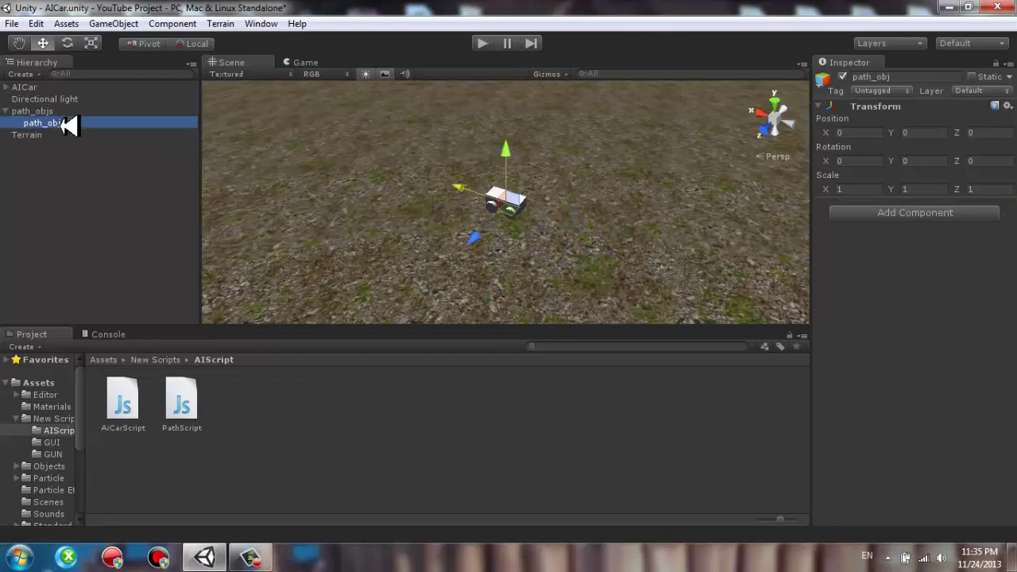
key("ctrl+z")
key("ctrl+z")
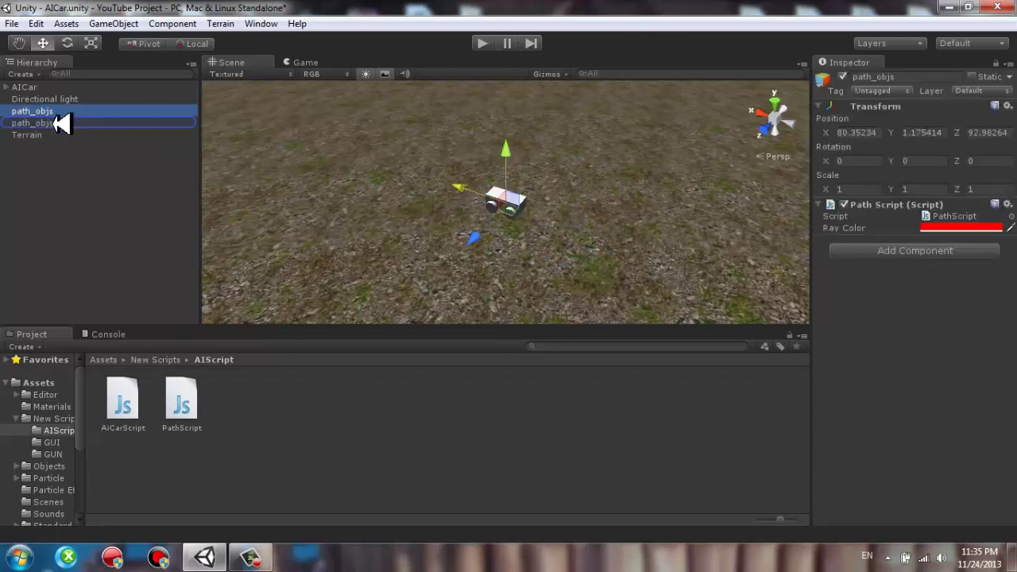
key("ctrl+z")
Move the first waypoint along X and remove its Path Script component.
mouse_move(461, 185)
left_mouse_down()
mouse_move(533, 218)
mouse_move(7, 138)
left_mouse_up()
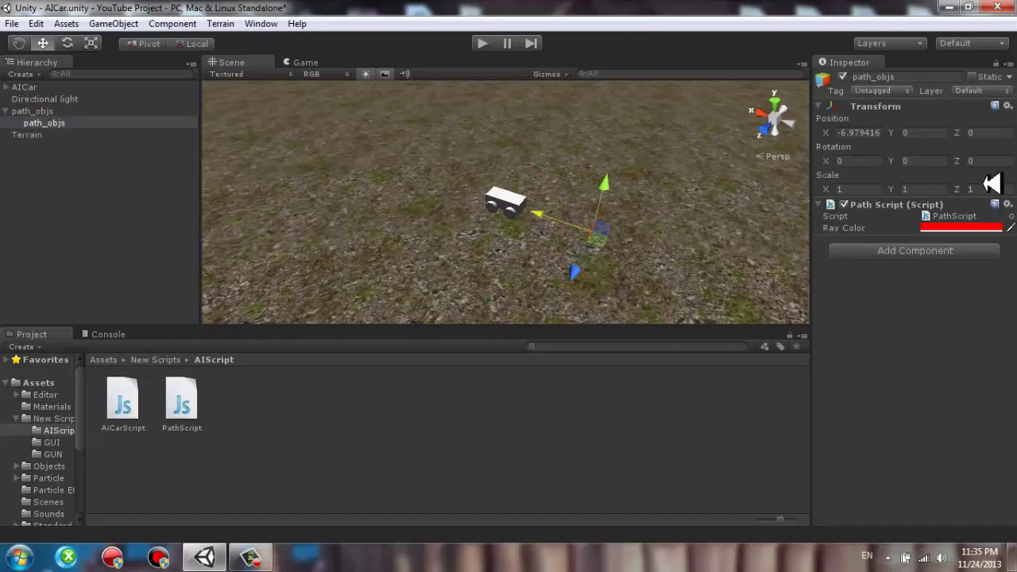
left_click(1007, 204)
left_click(971, 238)
mouse_move(750, 216)
left_mouse_down("alt")
mouse_move(770, 230)
mouse_move(648, 179)
mouse_move(544, 221)
left_mouse_up("alt")
left_click(329, 64)
left_click(269, 65)
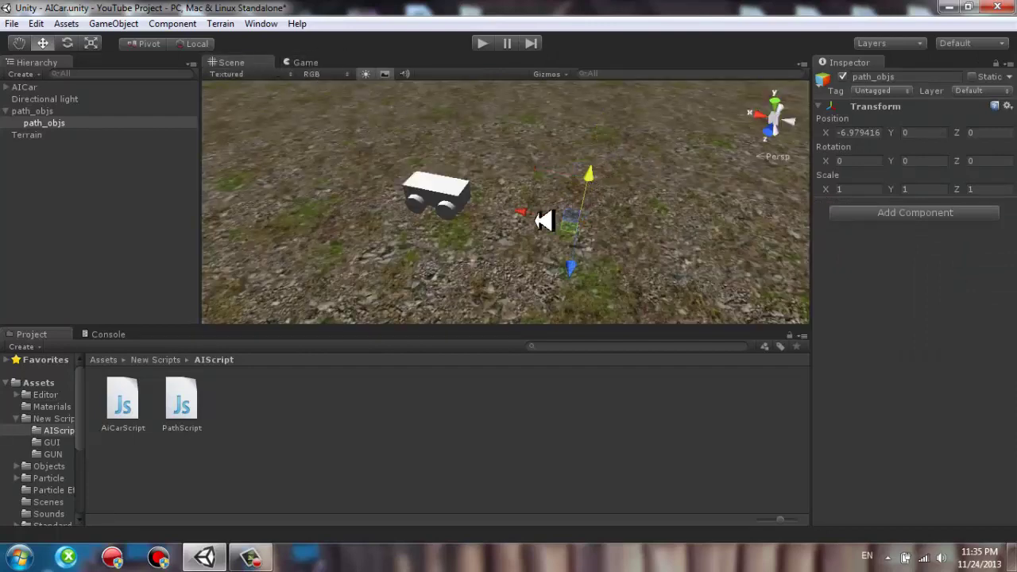
Duplicate the waypoint three times, spacing the copies along X and Z on the ground.
key("ctrl+d")
left_click(556, 208)
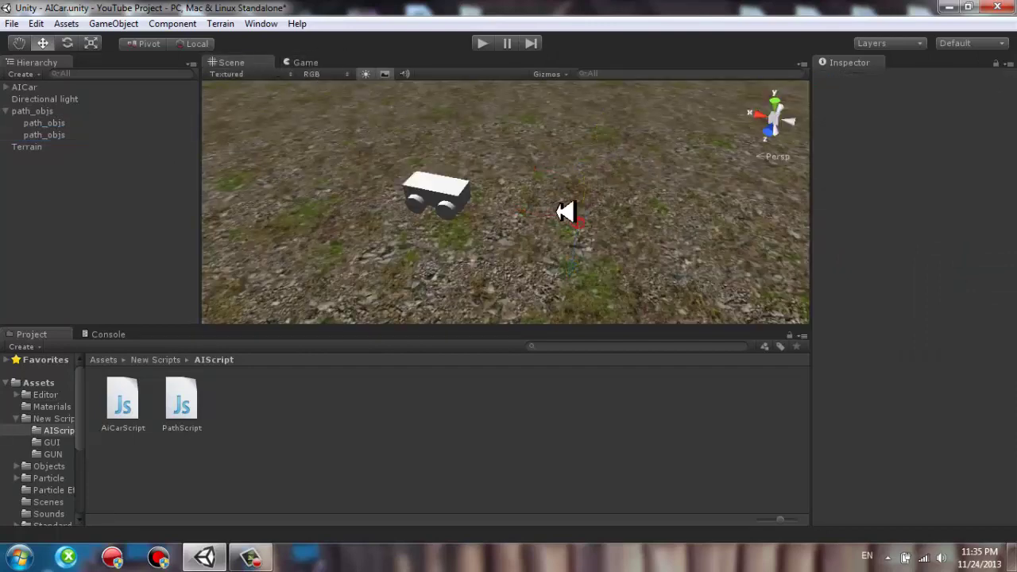
left_click(45, 136)
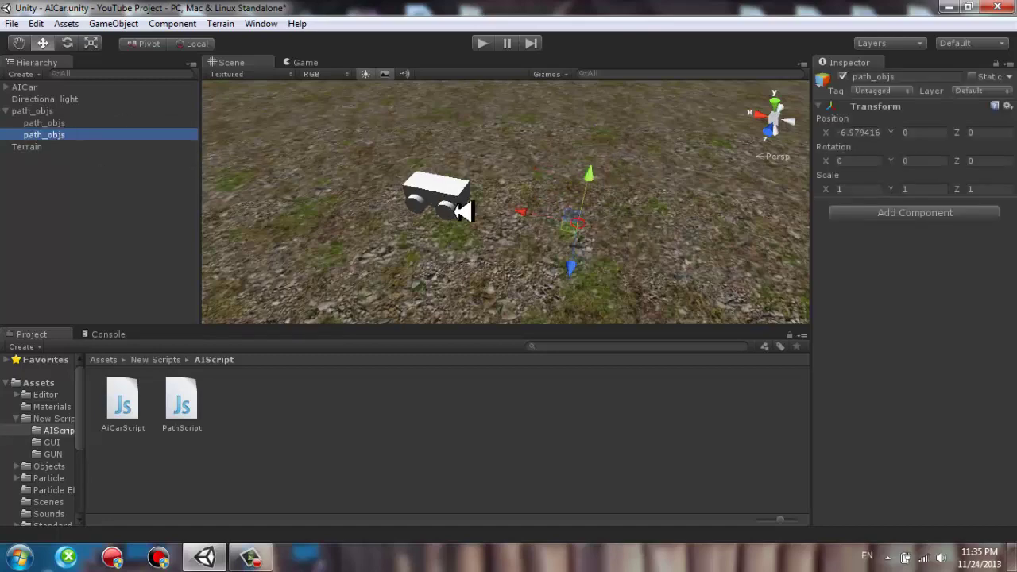
mouse_move(532, 211)
left_mouse_down()
mouse_move(768, 238)
mouse_move(712, 254)
mouse_move(731, 240)
left_mouse_up()
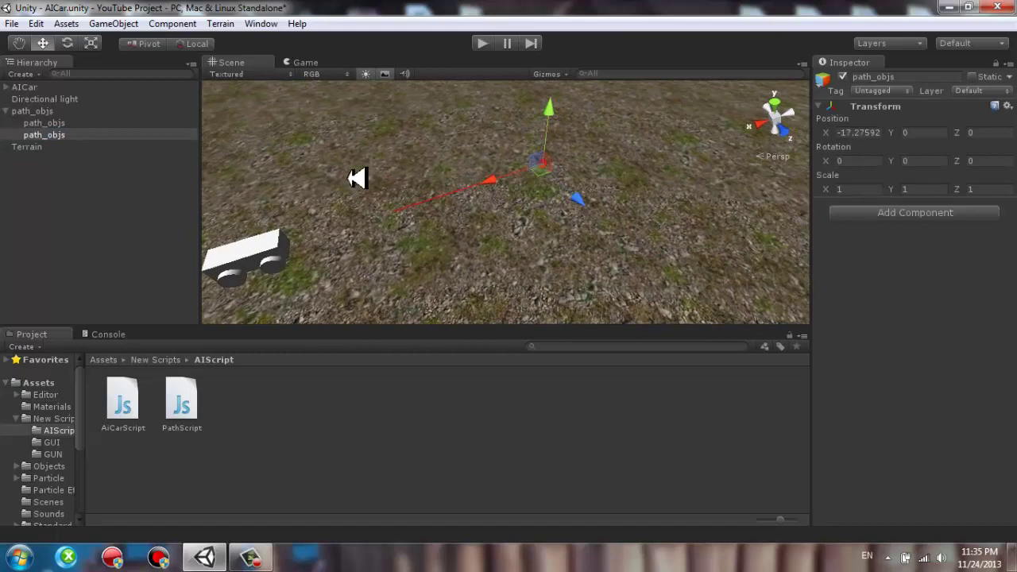
key("ctrl+d")
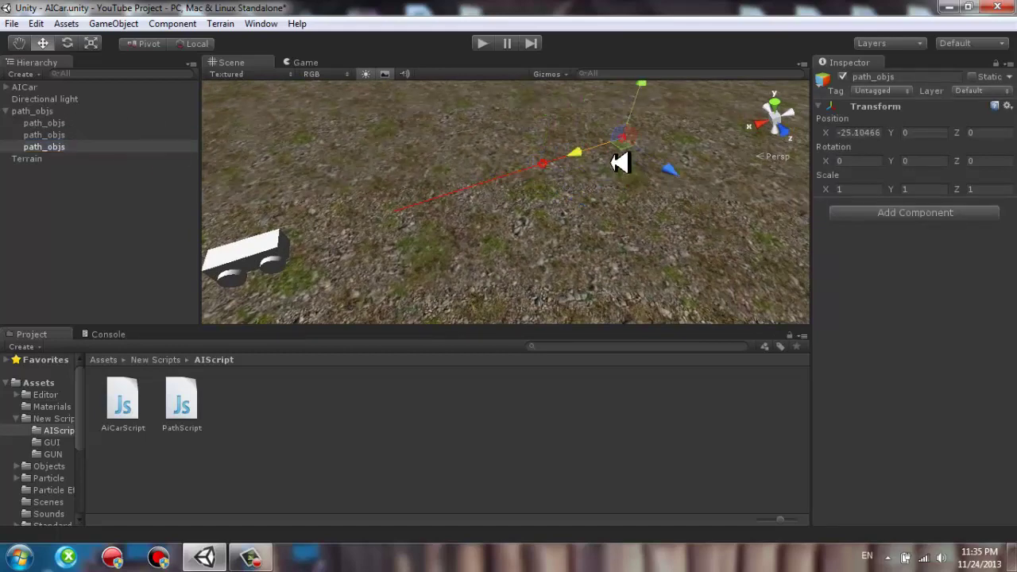
mouse_move(506, 183)
left_mouse_down()
mouse_move(604, 150)
mouse_move(594, 189)
mouse_move(470, 184)
left_mouse_up()
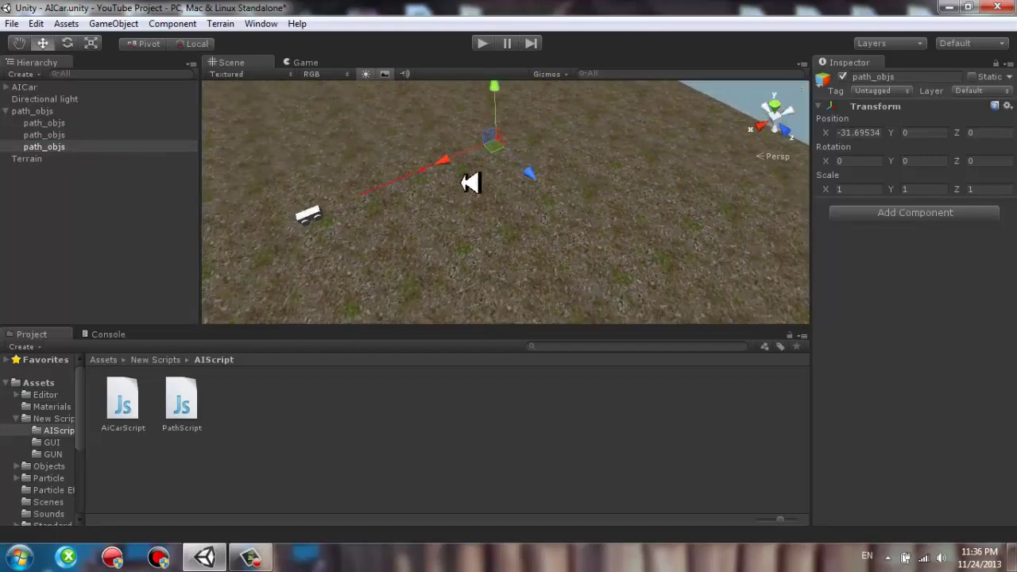
key("ctrl+d")
mouse_move(534, 171)
left_mouse_down()
mouse_move(577, 196)
mouse_move(556, 177)
left_mouse_up()
left_click_drag(475, 172, 501, 178)
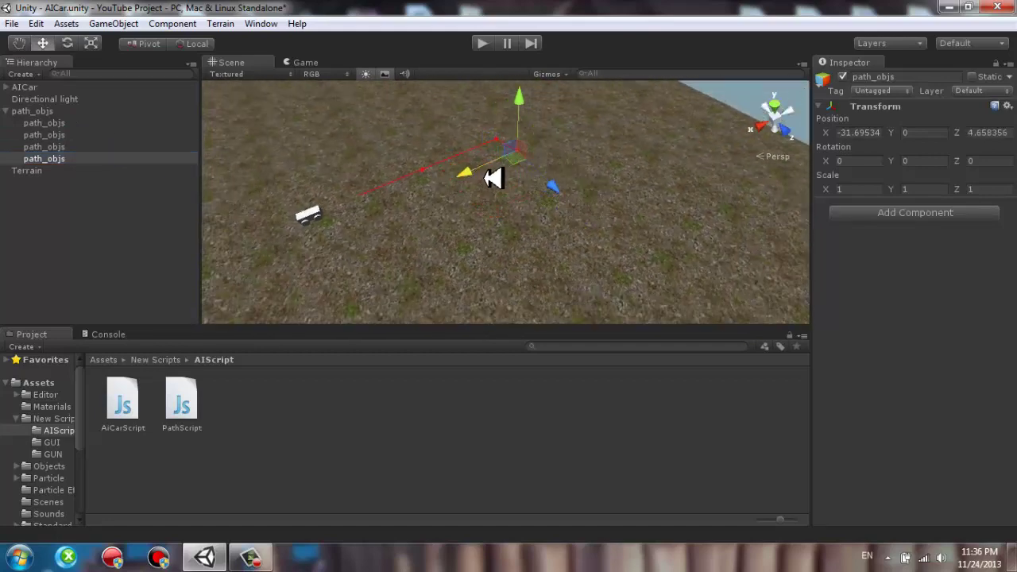
Add four more waypoint copies, dragging each further out to extend the red path.
key("ctrl+d")
left_click(505, 167)
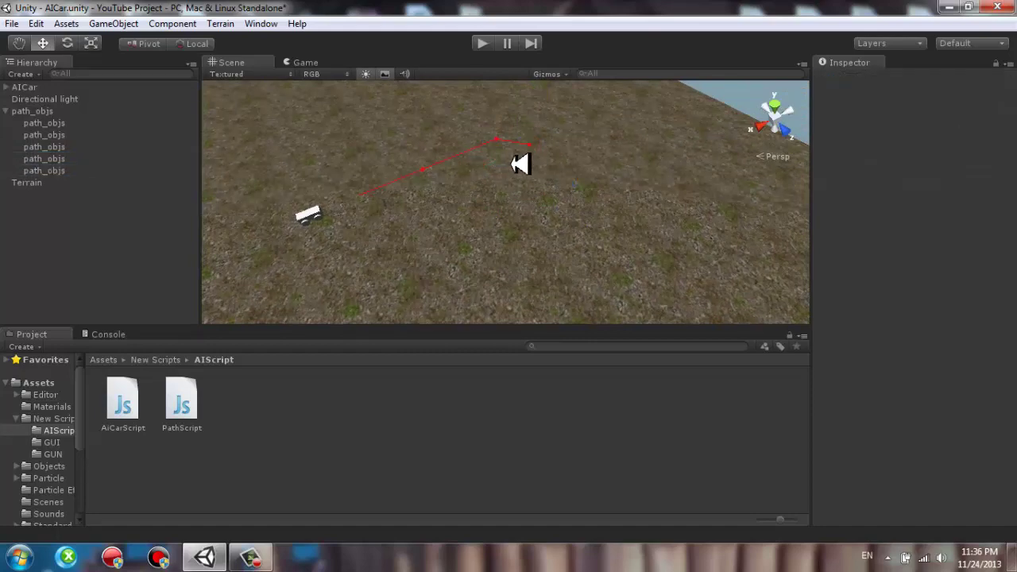
left_click(49, 169)
mouse_move(492, 161)
left_mouse_down()
mouse_move(656, 210)
mouse_move(614, 240)
mouse_move(667, 291)
left_mouse_up()
key("ctrl+d")
key("ctrl+d")
key("ctrl+d")
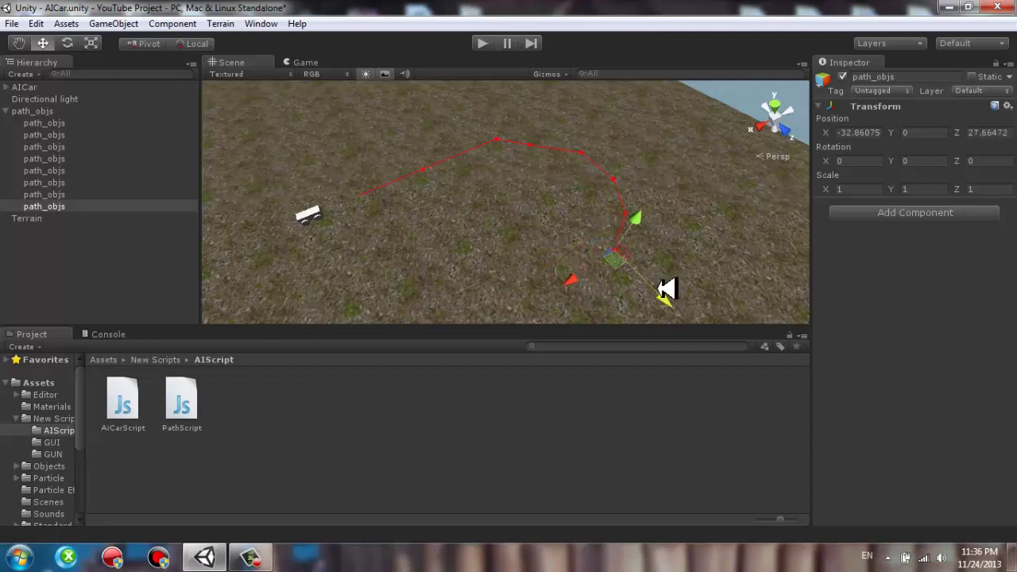
key("ctrl+d")
left_click_drag(577, 275, 545, 301)
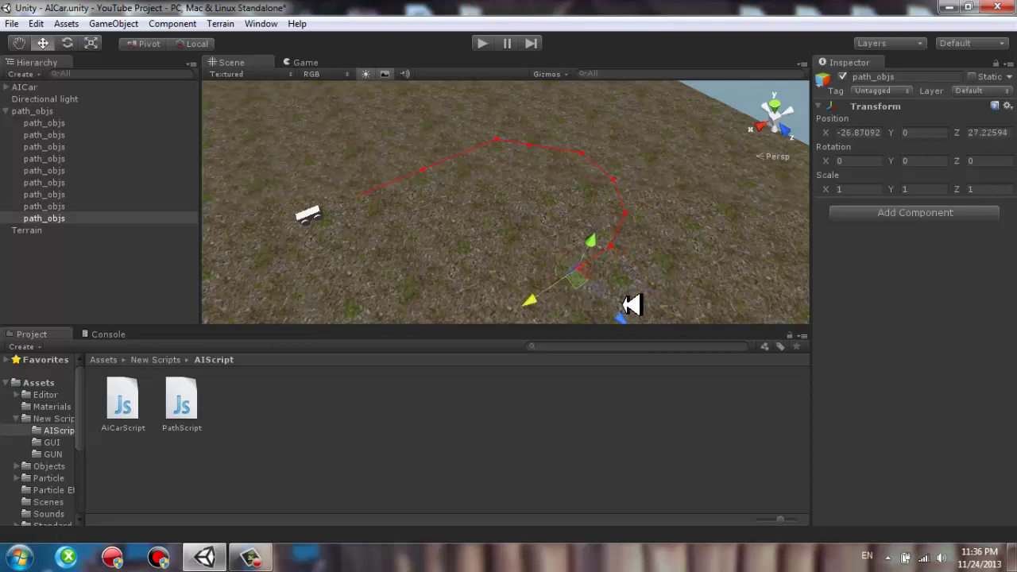
mouse_move(624, 315)
left_mouse_down()
mouse_move(635, 323)
mouse_move(588, 270)
mouse_move(443, 287)
mouse_move(454, 272)
mouse_move(484, 307)
left_mouse_up()
key("ctrl+d")
Add the final waypoint copies, curving the path and sliding one to X 7.85.
key("ctrl+d")
left_click_drag(444, 257, 437, 287)
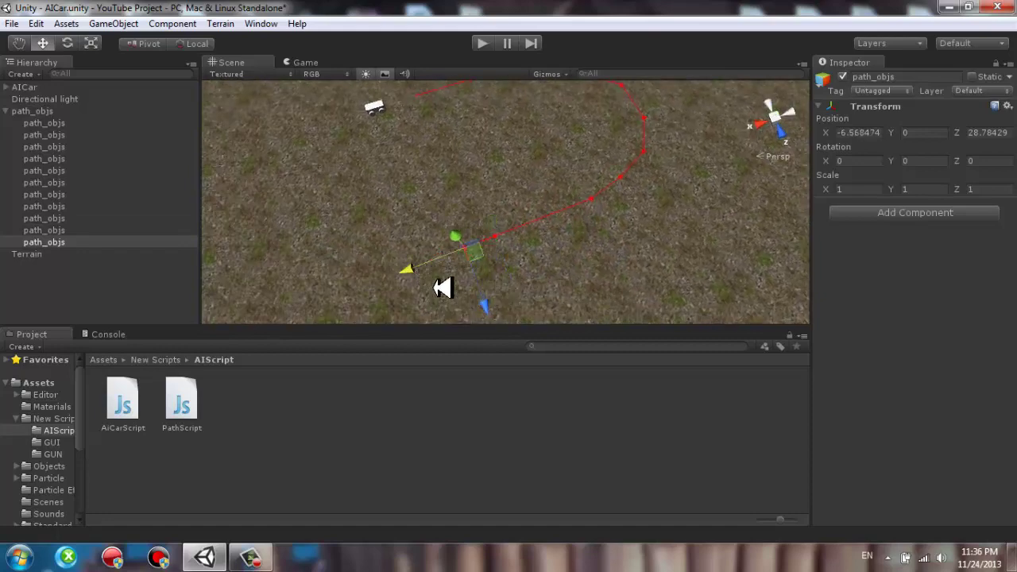
left_click_drag(492, 309, 484, 291)
key("ctrl+d")
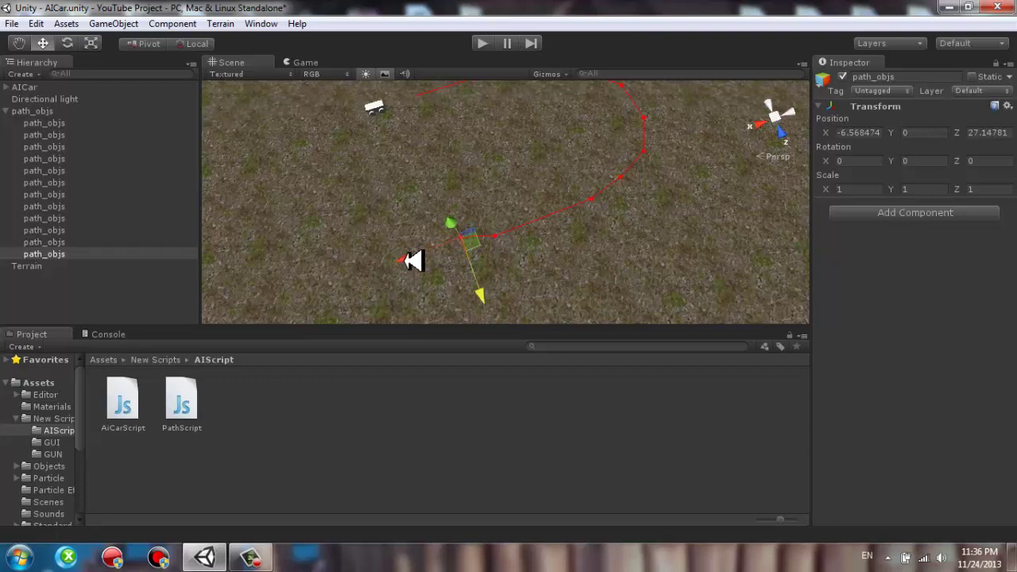
left_click_drag(415, 261, 332, 276)
key("ctrl+d")
left_click_drag(398, 307, 387, 291)
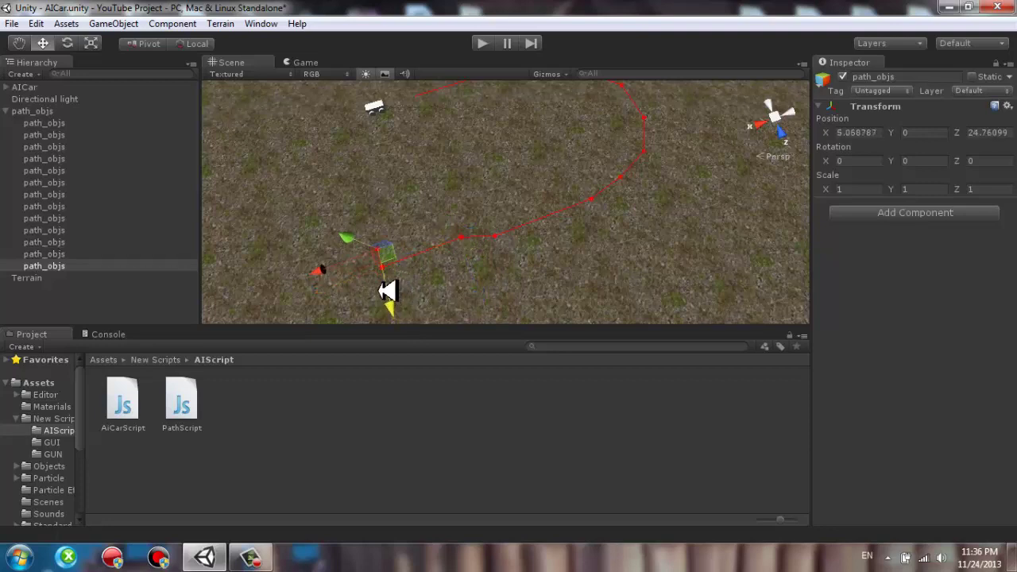
left_click_drag(341, 264, 318, 268)
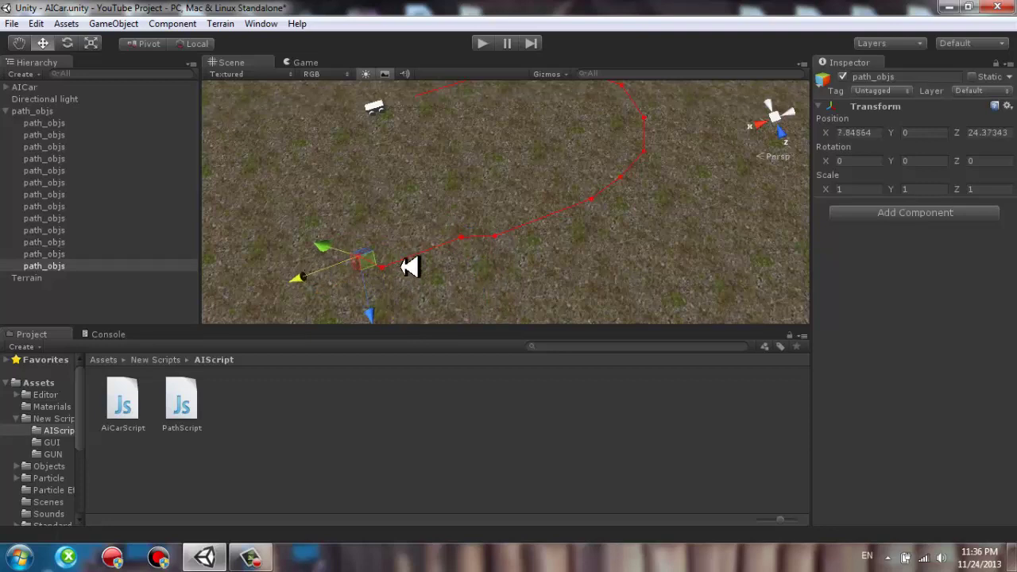
mouse_move(411, 266)
left_mouse_down("alt")
mouse_move(368, 228)
mouse_move(211, 239)
mouse_move(286, 199)
left_mouse_up("alt")
key("ctrl+d")
left_click_drag(360, 174, 363, 159, "alt")
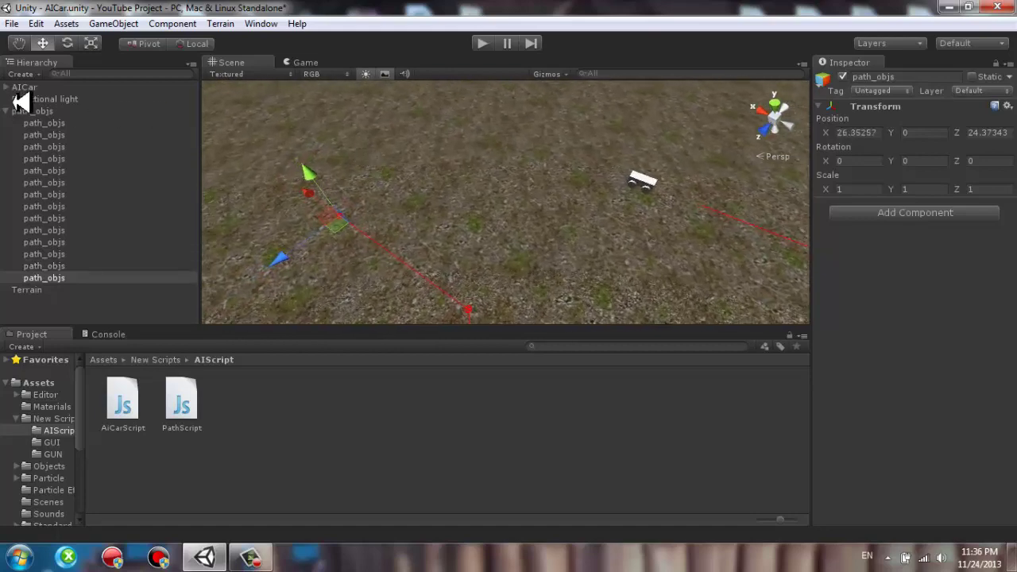
Assign path_objs as AICar's Path Group and set its Center Of Mass Y to 0.9.
left_click(5, 111)
left_click(40, 89)
left_click_drag(36, 111, 951, 426)
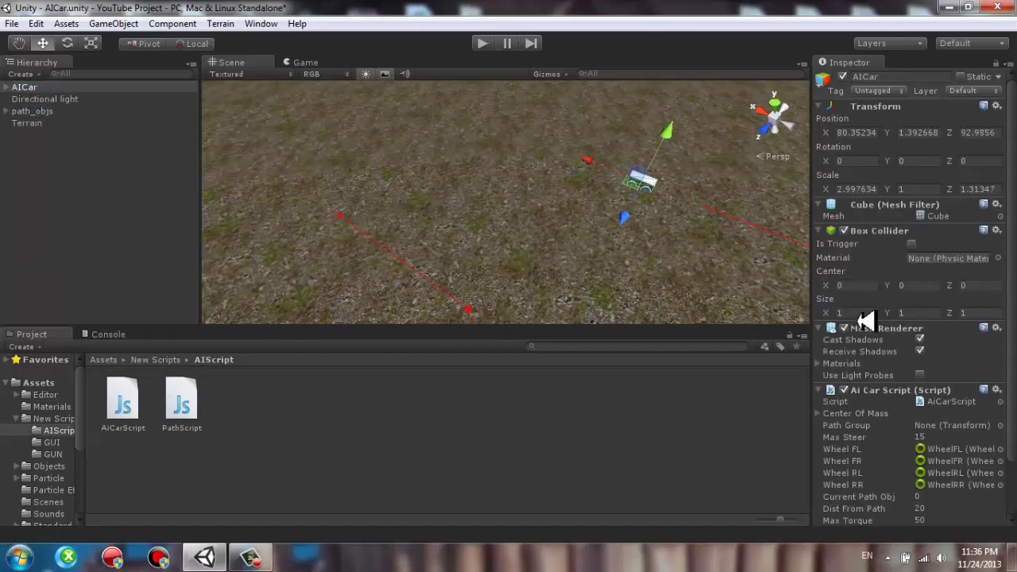
left_click(872, 414)
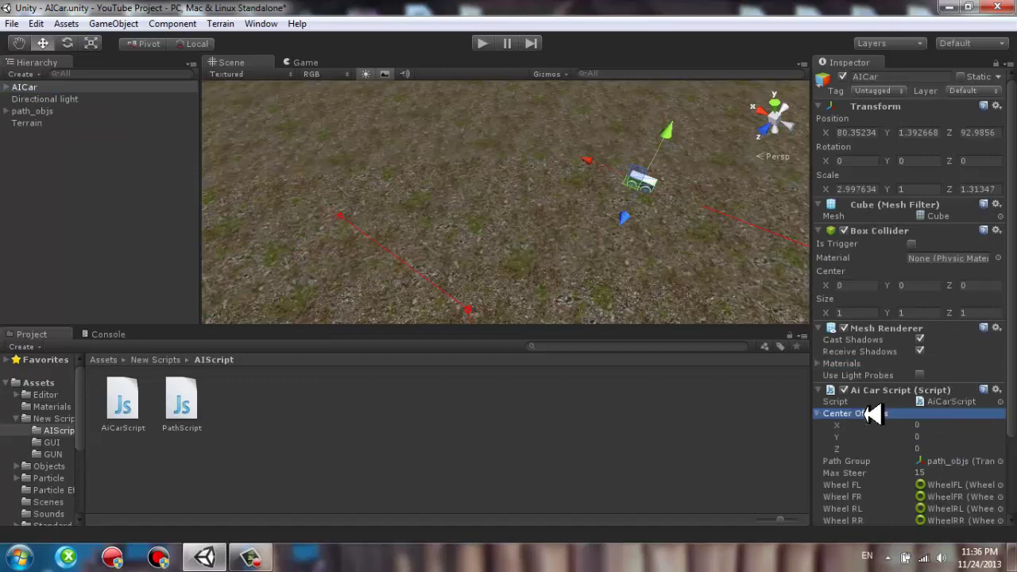
left_click(924, 433)
type(".9")
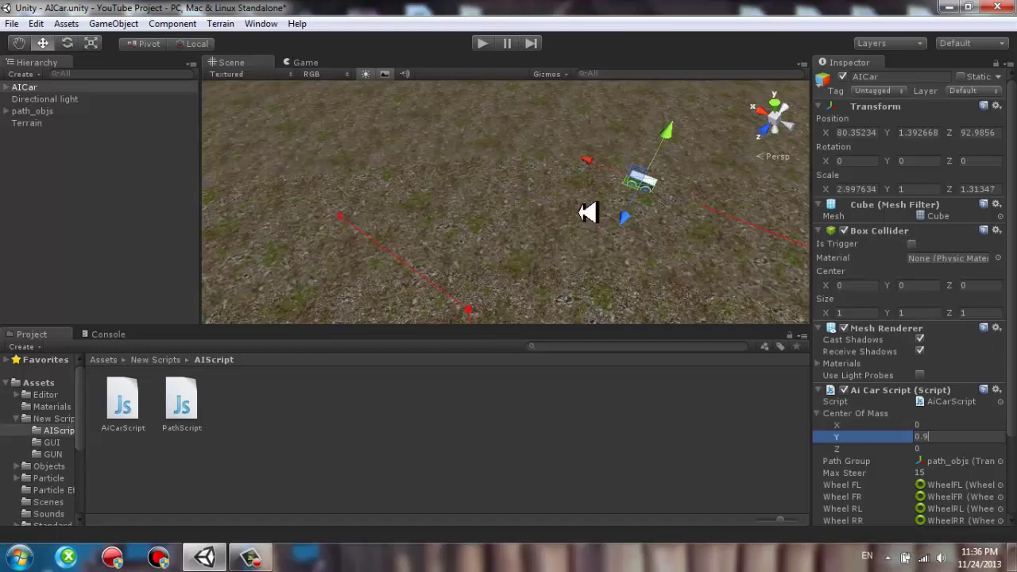
mouse_move(448, 220)
left_mouse_down("alt")
mouse_move(410, 190)
mouse_move(482, 164)
left_mouse_up("alt")
left_click(63, 87)
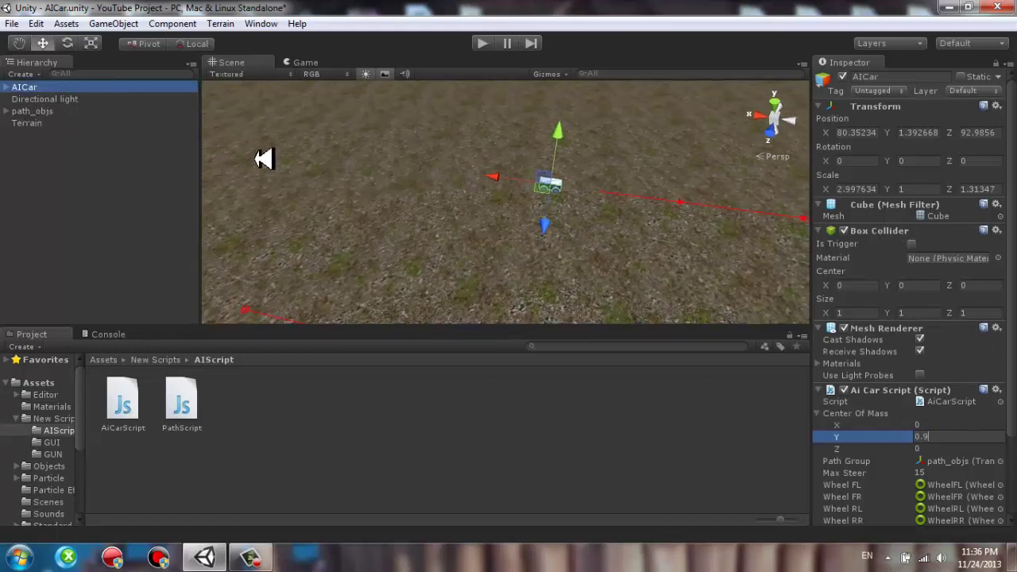
Frame the car and add a new Camera to the scene.
key("f")
left_click(119, 23)
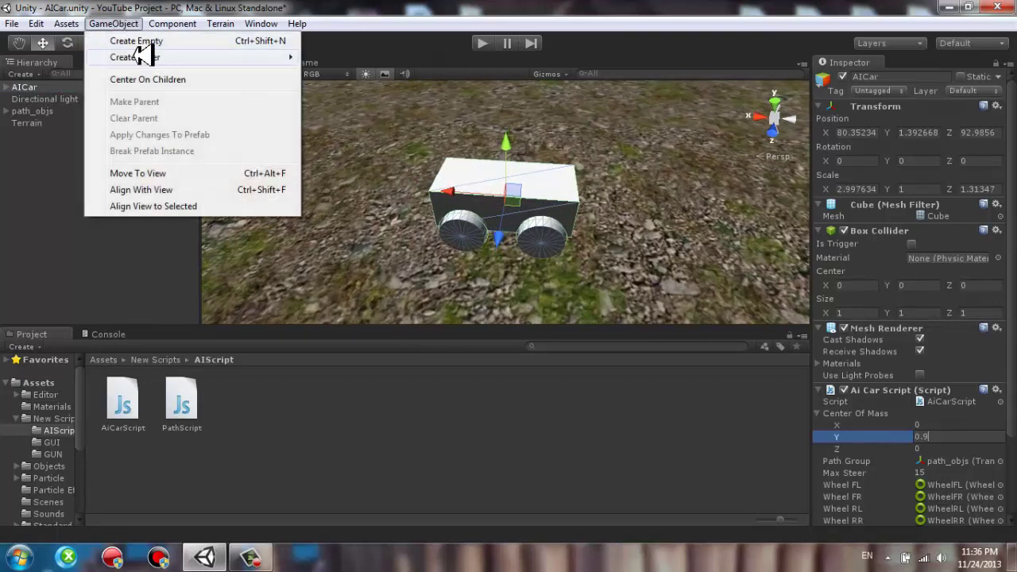
mouse_move(140, 56)
left_click(389, 72)
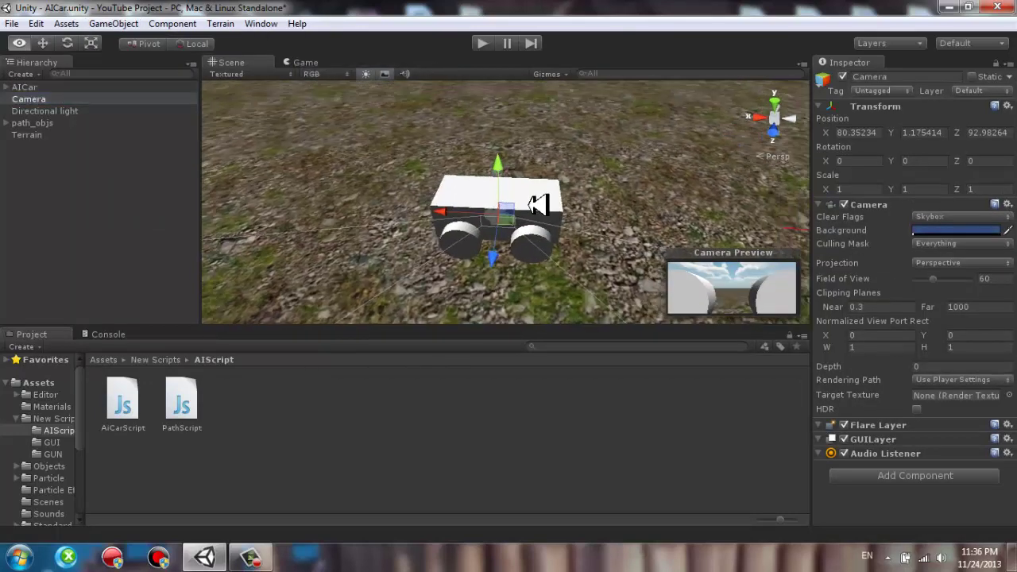
right_click_drag(538, 205, 396, 217, "alt")
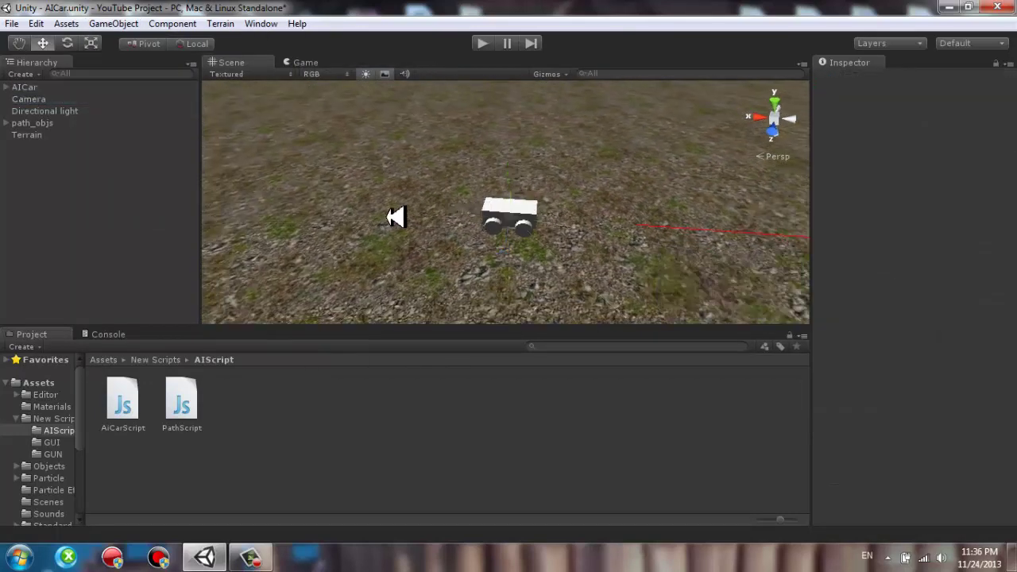
Rotate the Camera to face along the car and raise it above the roof.
left_click(32, 99)
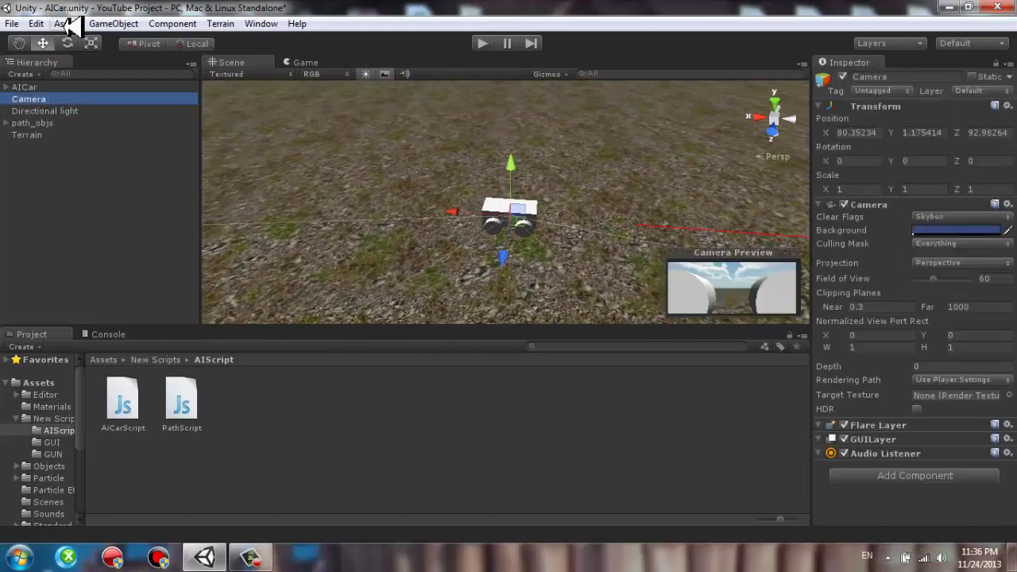
left_click(68, 44)
left_click_drag(537, 251, 633, 238)
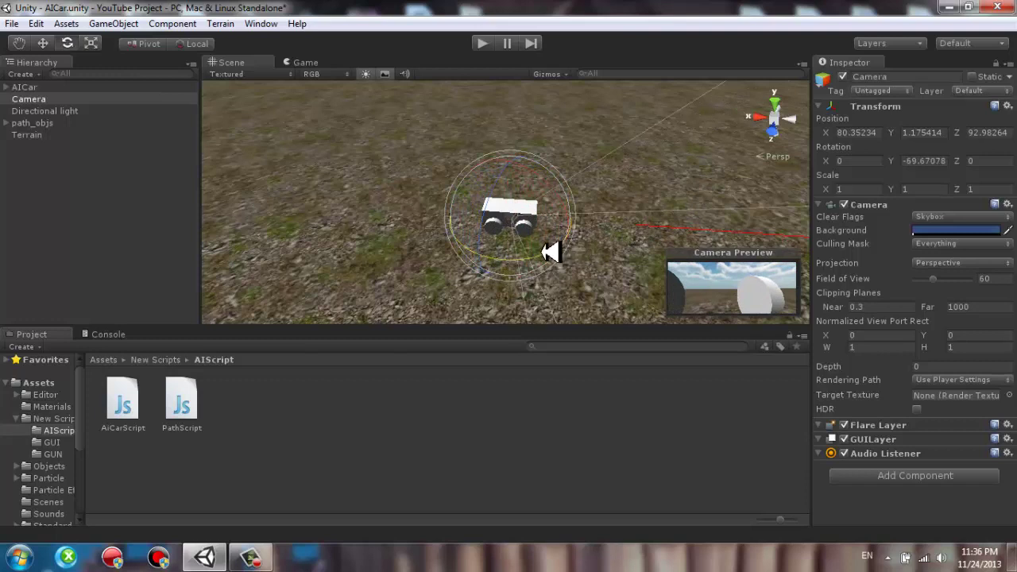
left_click_drag(549, 251, 612, 221)
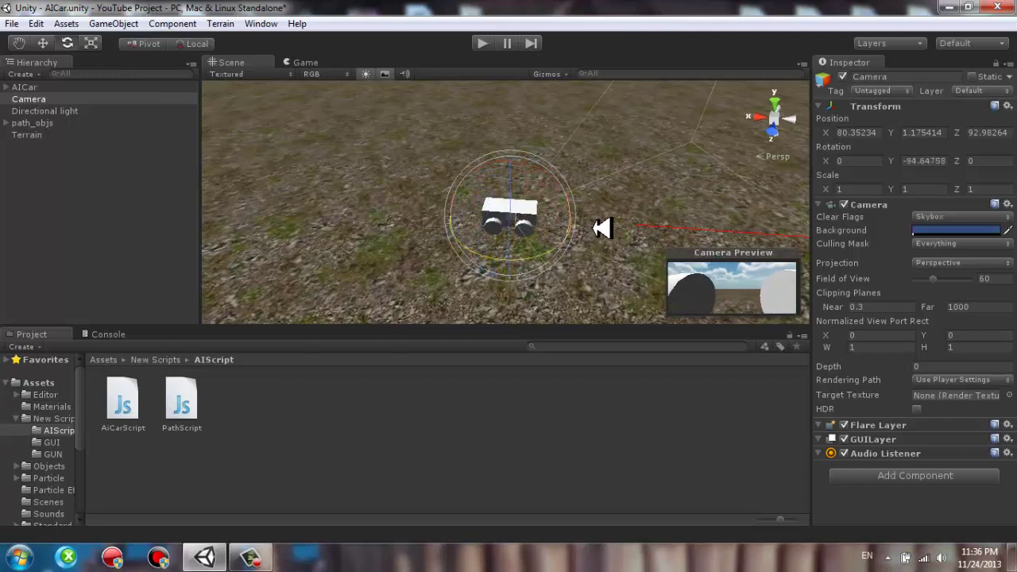
left_click(45, 42)
left_click_drag(514, 180, 515, 163)
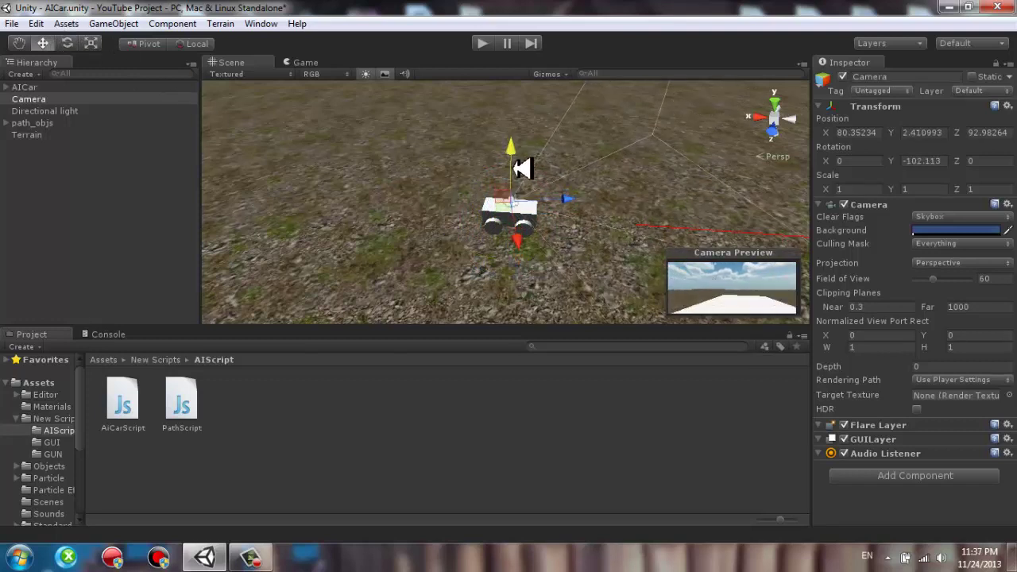
Set the Camera's Rotation Y to -90 and make it a child of AICar.
left_click(920, 160)
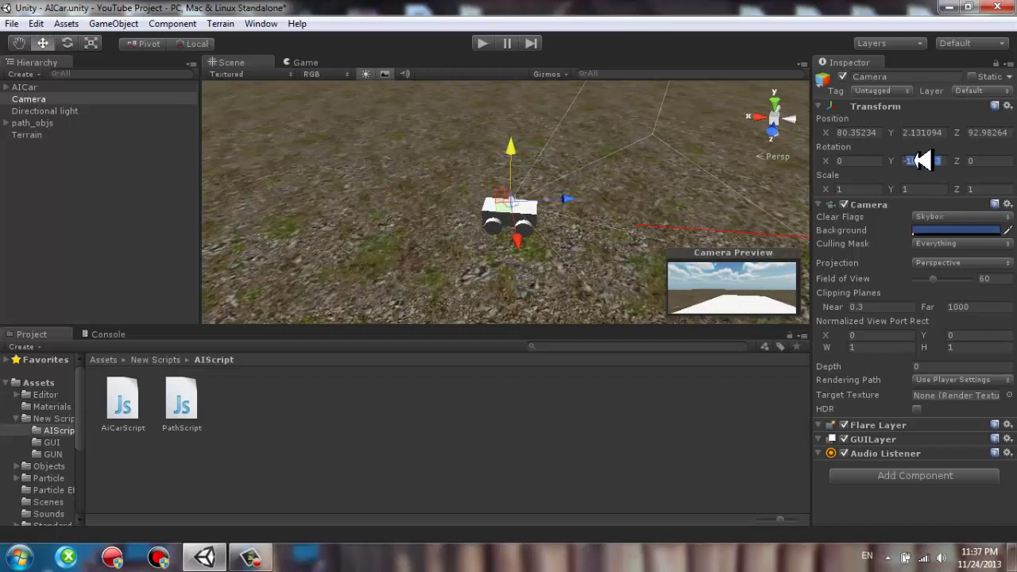
type("-90")
key("Return")
left_click_drag(579, 212, 597, 228, "alt")
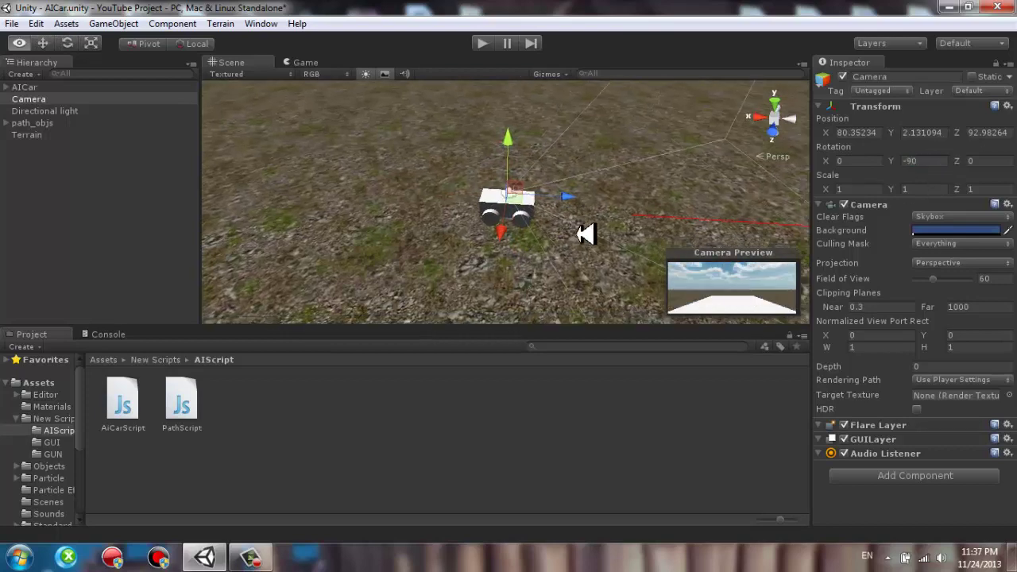
scroll(597, 228, "up", 5)
left_click_drag(46, 97, 57, 83)
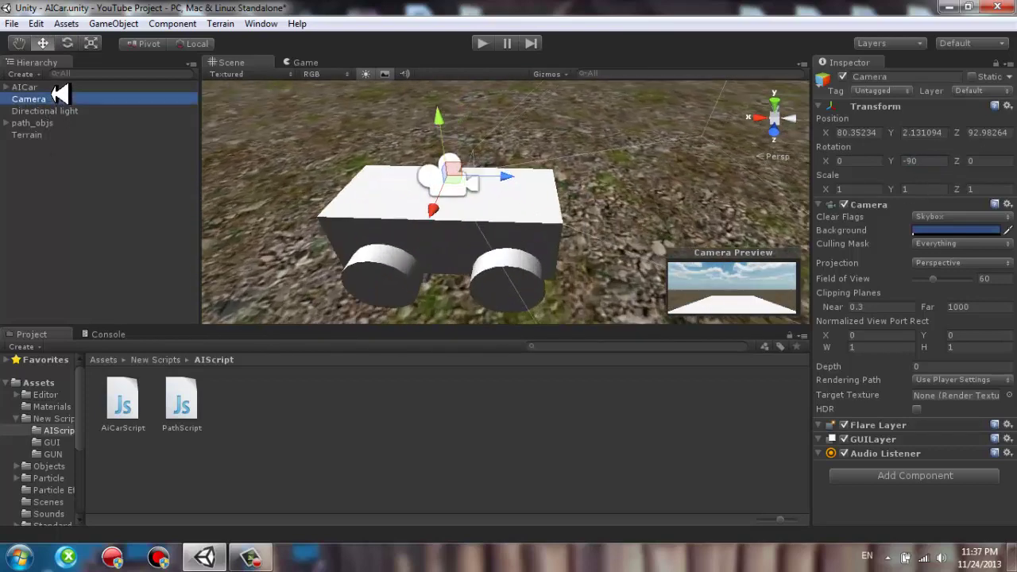
Test the car camera, then add a Rigidbody to AICar and run the game again.
left_click(483, 45)
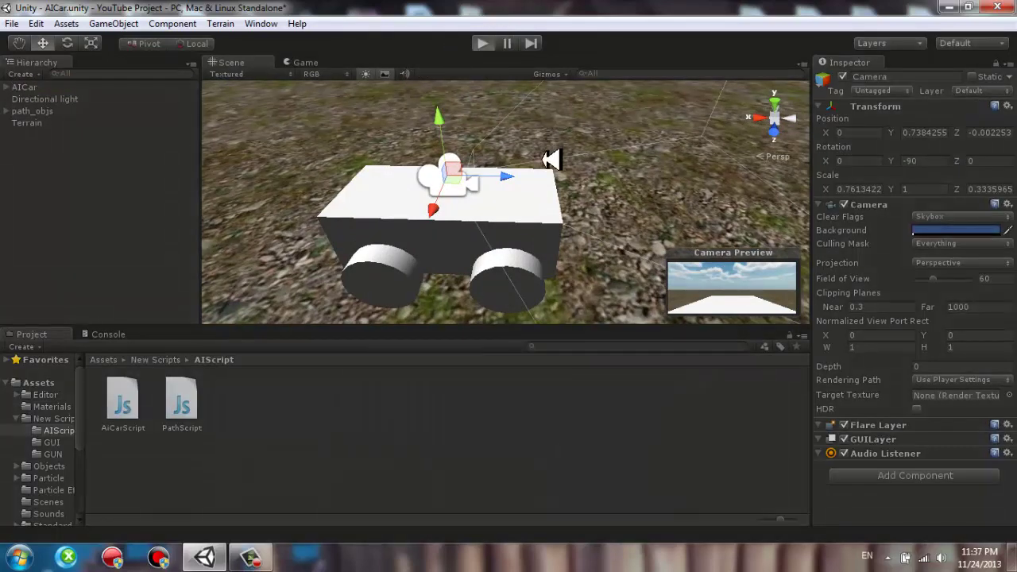
left_click(489, 43)
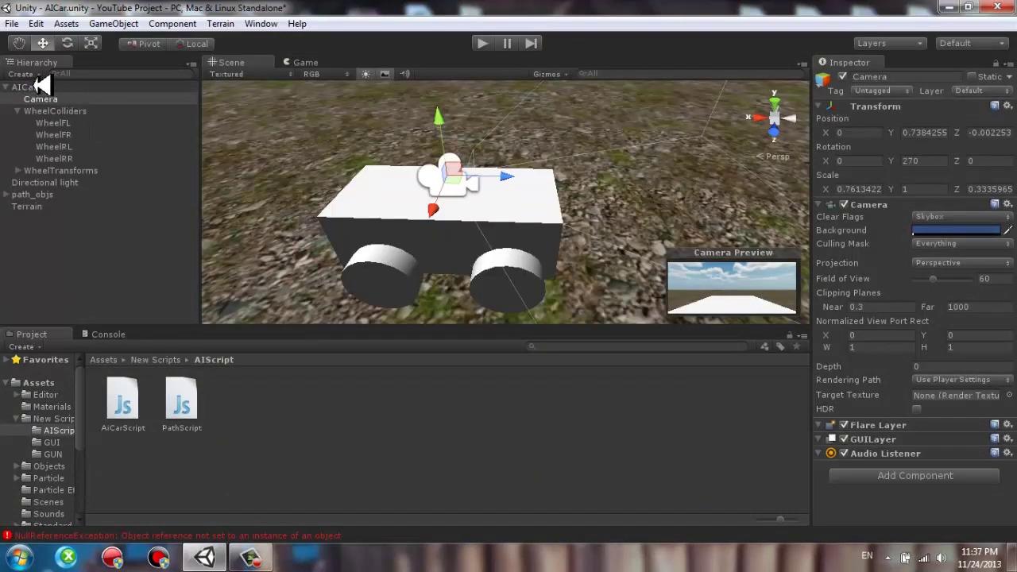
left_click(41, 86)
left_click(171, 23)
mouse_move(233, 90)
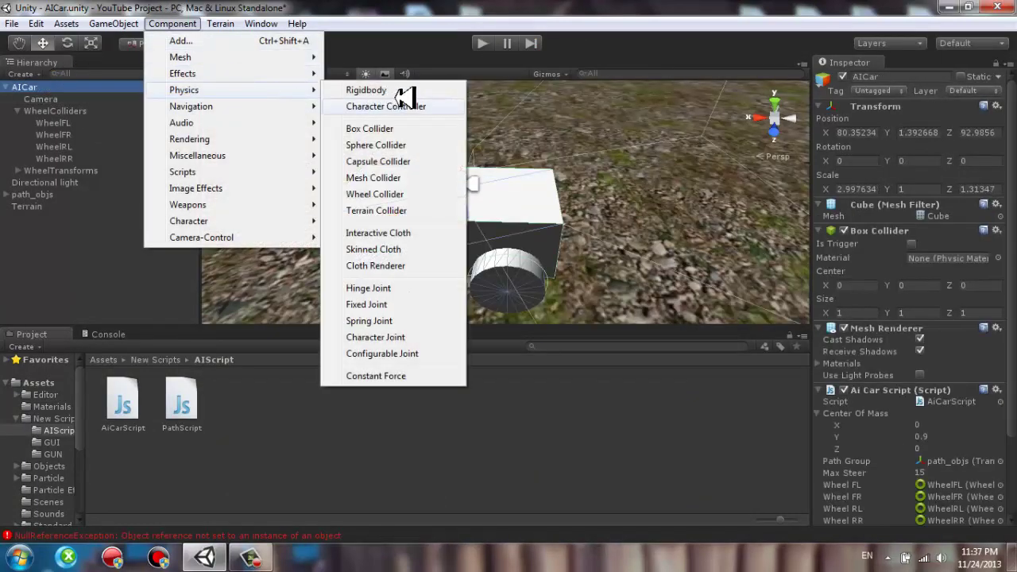
left_click(397, 91)
left_click(483, 44)
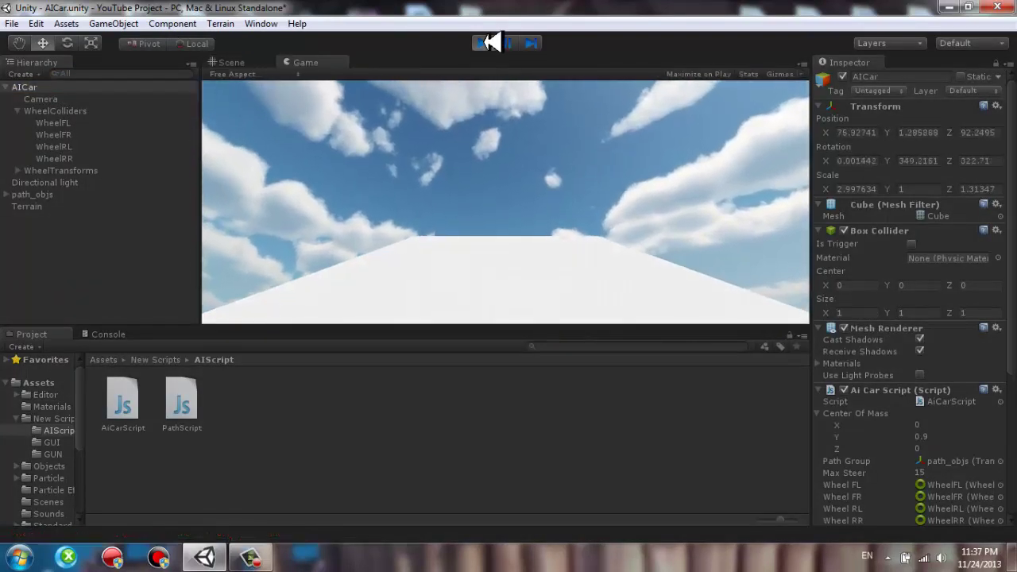
Move the Camera back along X to X 1.545, behind the car.
left_click(485, 43)
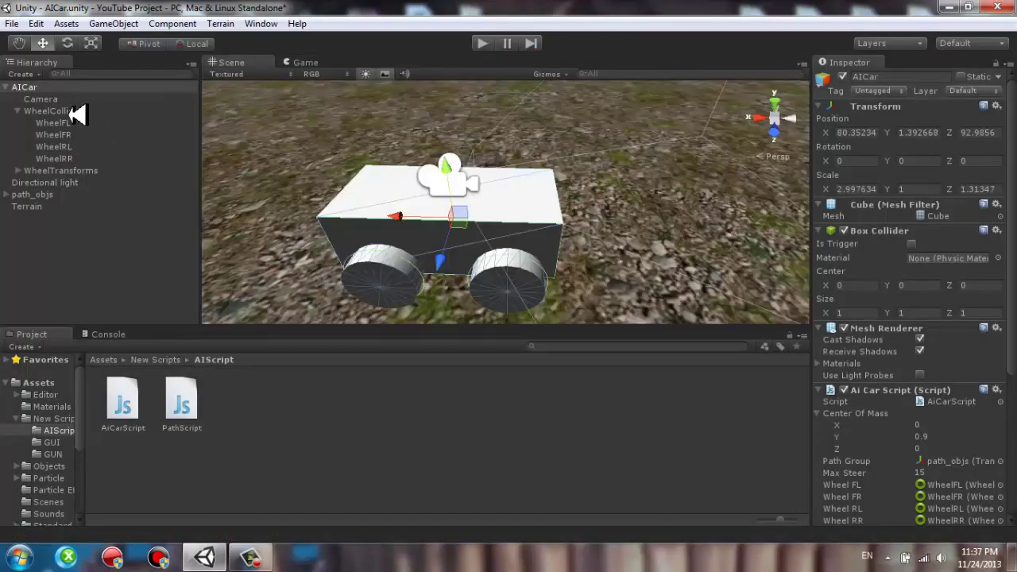
left_click(70, 111)
left_click(75, 99)
scroll(461, 175, "down", 5)
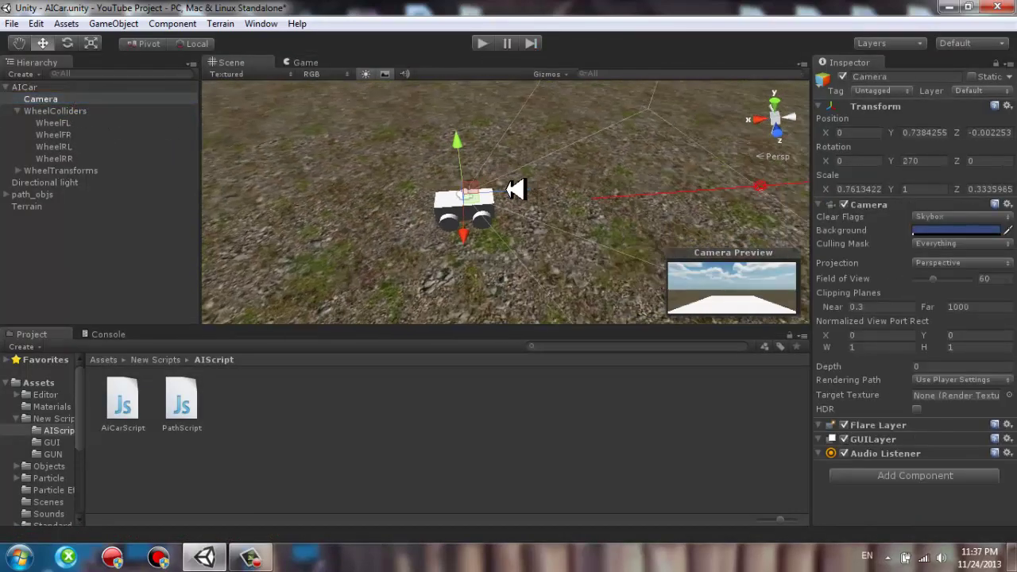
left_click_drag(515, 189, 427, 195)
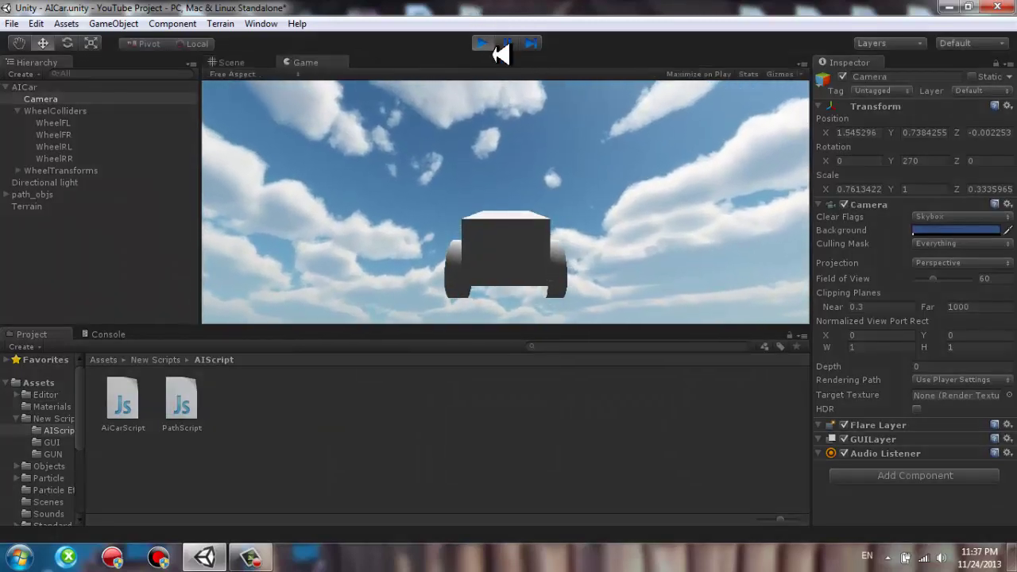
Reset AICar's Center Of Mass Y to 0 and test-run the scene.
left_click(484, 41)
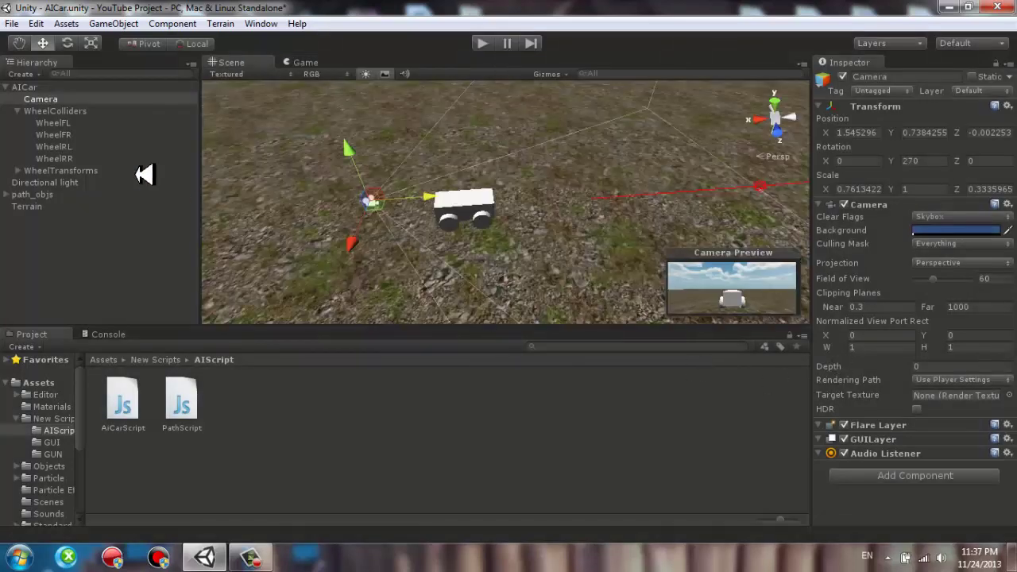
left_click(24, 88)
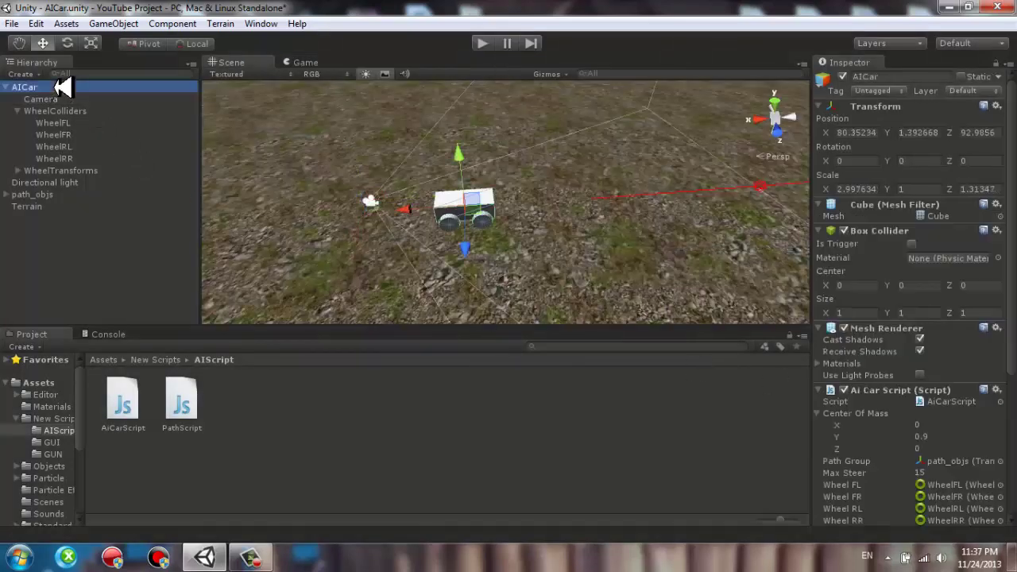
left_click(946, 434)
type("0")
left_click(483, 43)
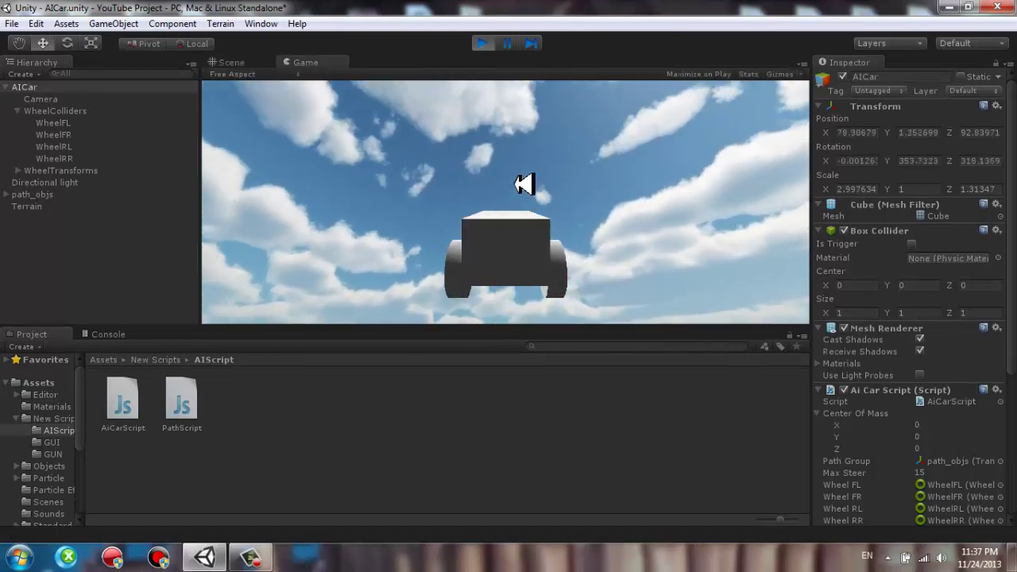
left_click(483, 44)
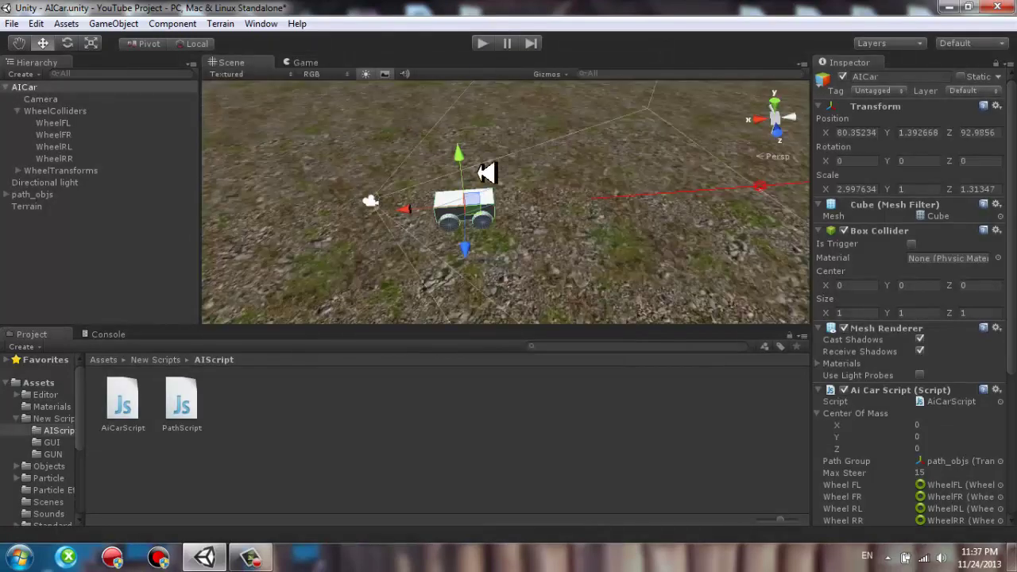
mouse_move(497, 225)
left_mouse_down("alt")
mouse_move(472, 181)
mouse_move(357, 200)
left_mouse_up("alt")
Test with the Camera detached from AICar, then reparent it and run with the follow camera.
left_click(63, 99)
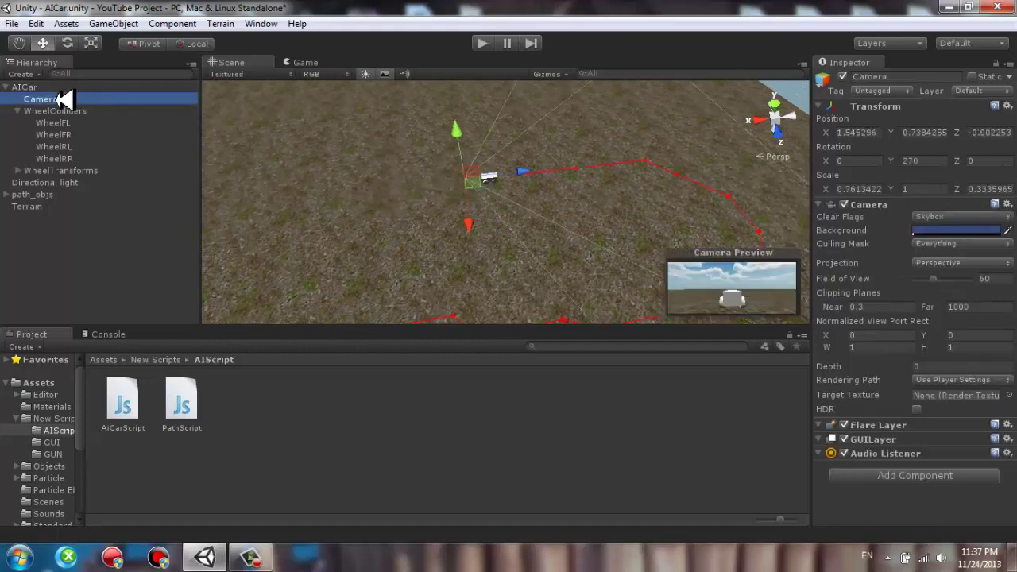
left_click_drag(63, 98, 100, 262)
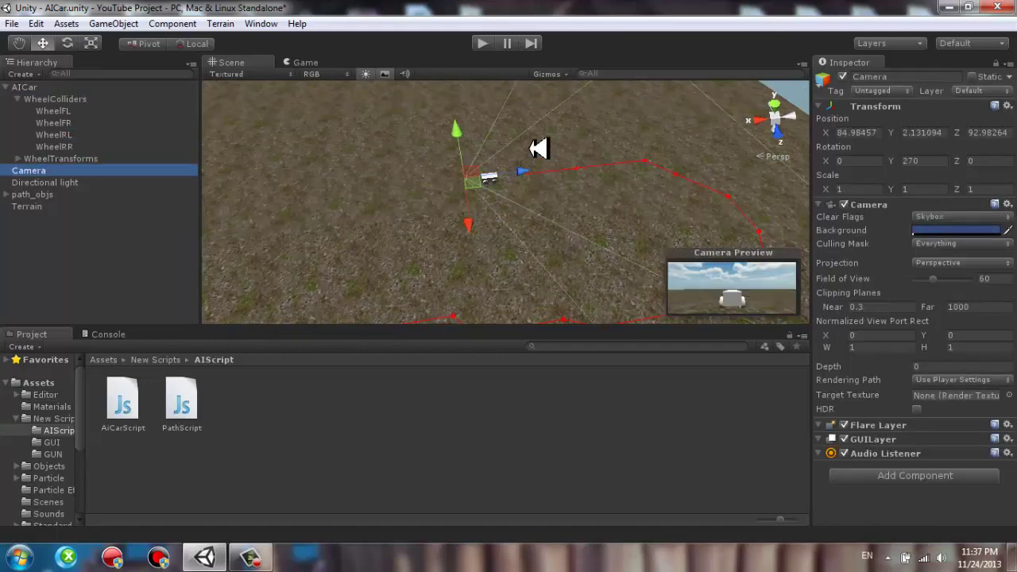
left_click(483, 43)
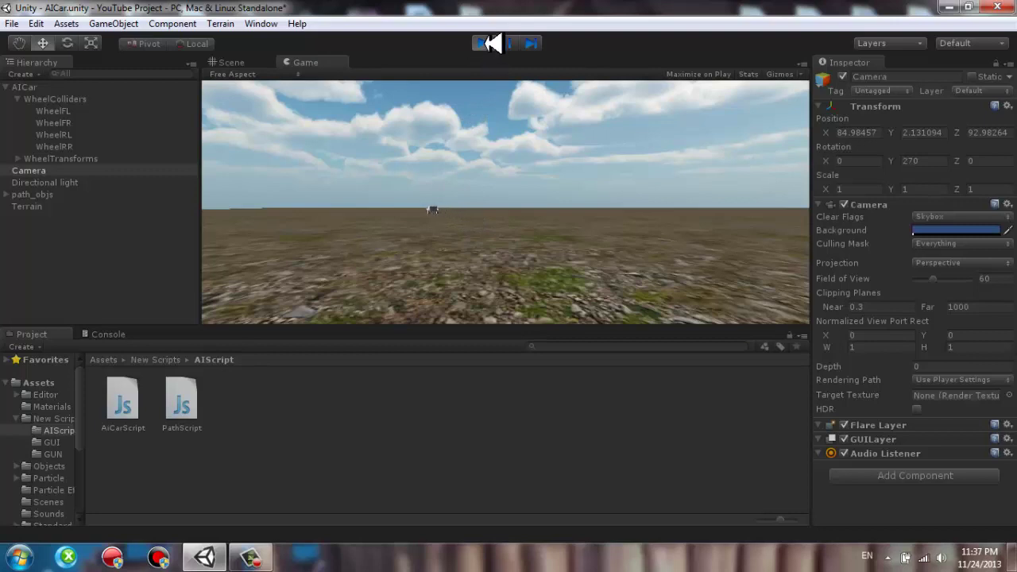
left_click(482, 43)
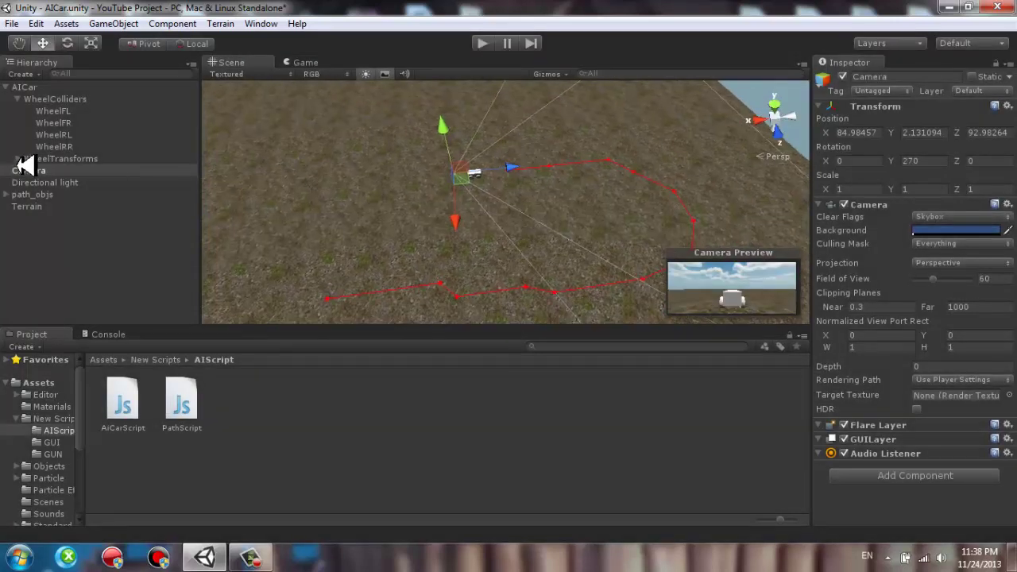
left_click_drag(24, 168, 68, 86)
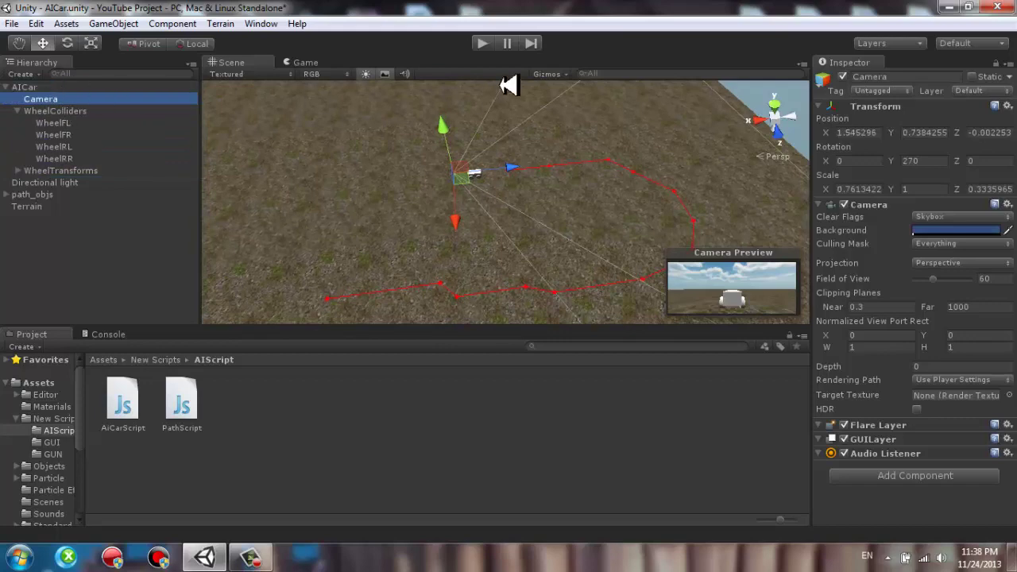
left_click(487, 40)
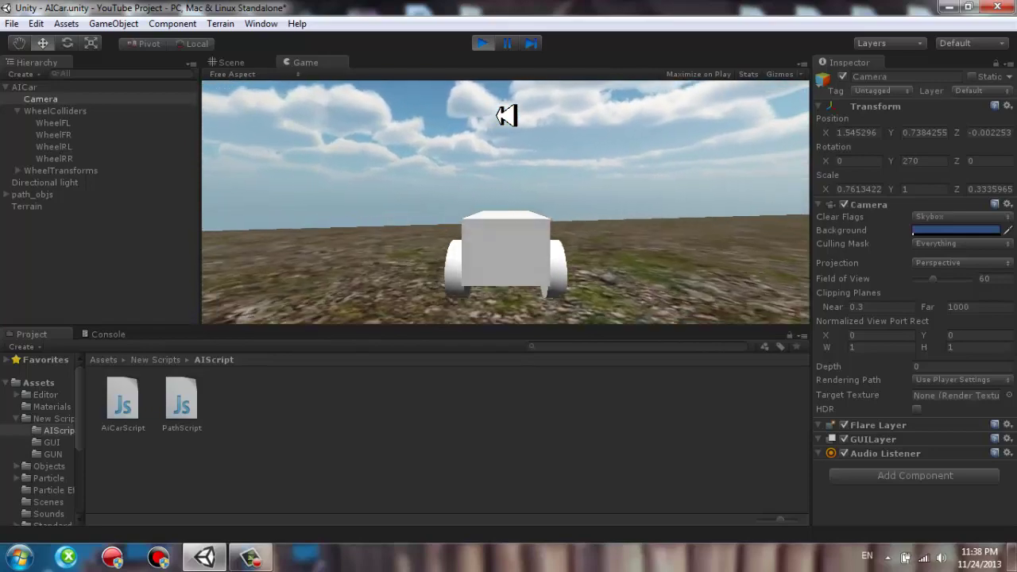
Move the path_objs group to X 166.3852, Z 130.8646 and test-run the car along it.
left_click(483, 43)
left_click_drag(491, 179, 581, 181, "alt")
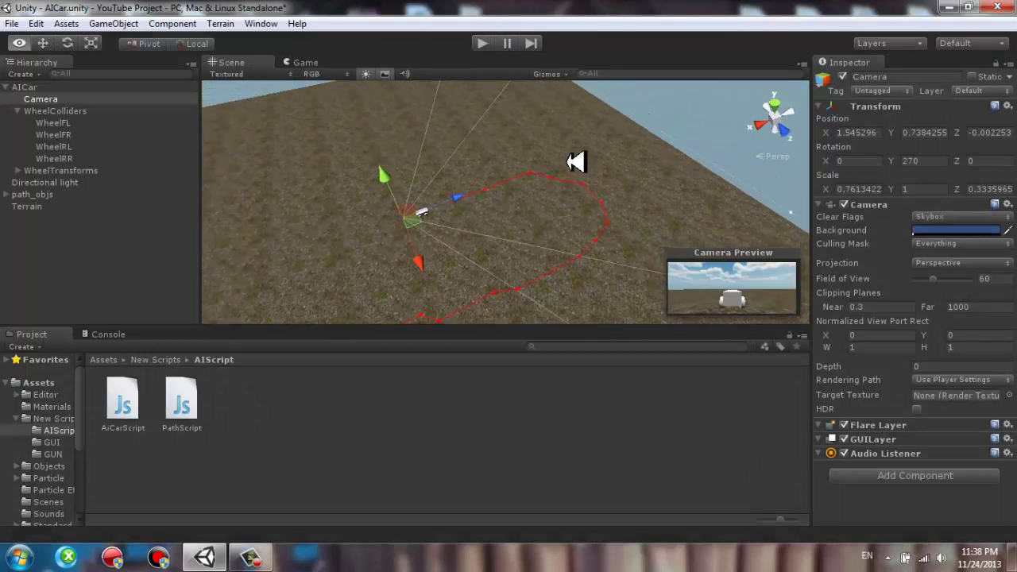
left_click(70, 195)
mouse_move(395, 213)
left_mouse_down()
mouse_move(291, 250)
mouse_move(307, 279)
left_mouse_up()
left_click_drag(350, 176, 243, 216)
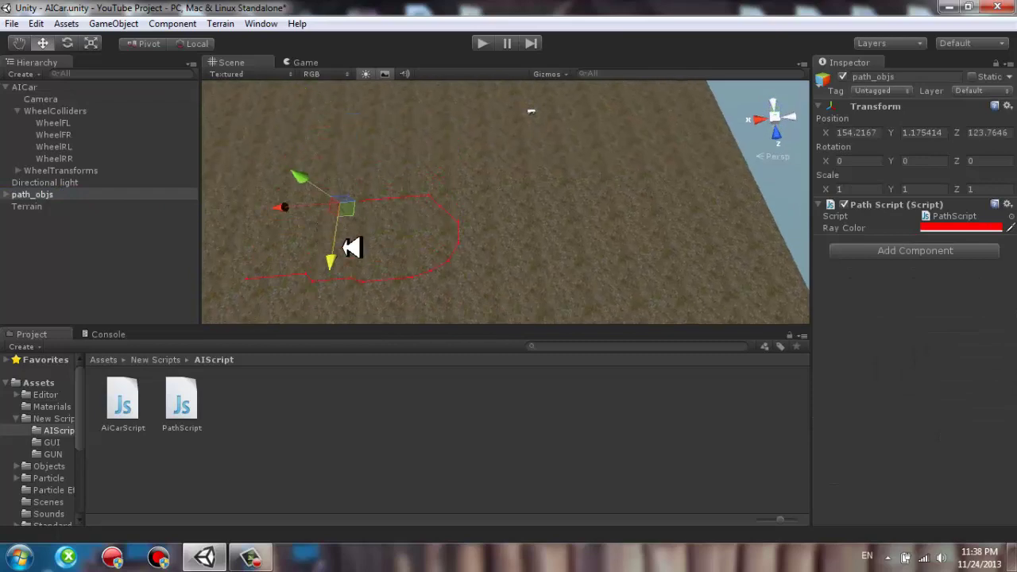
left_click(475, 47)
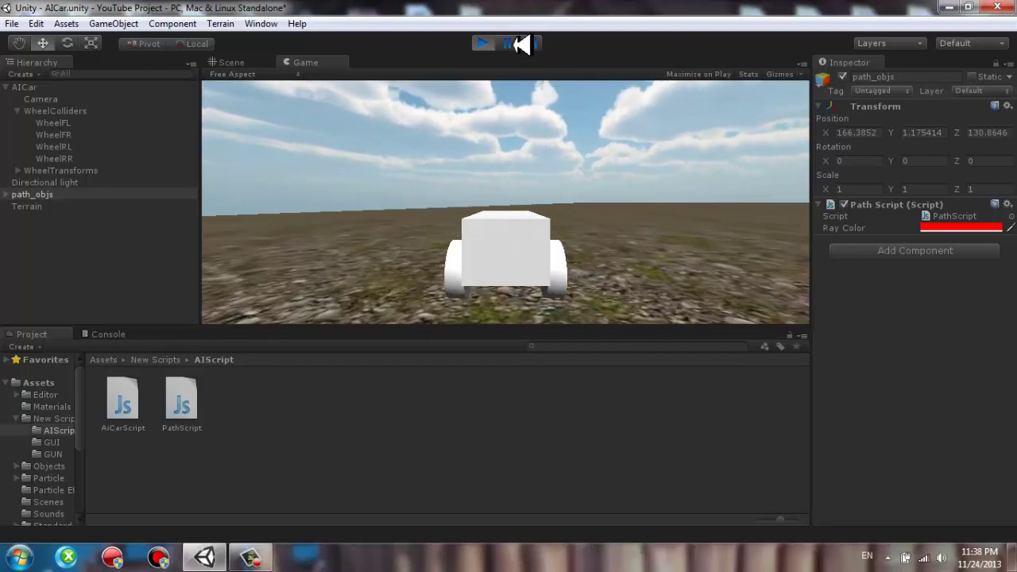
left_click(483, 43)
left_click(65, 74)
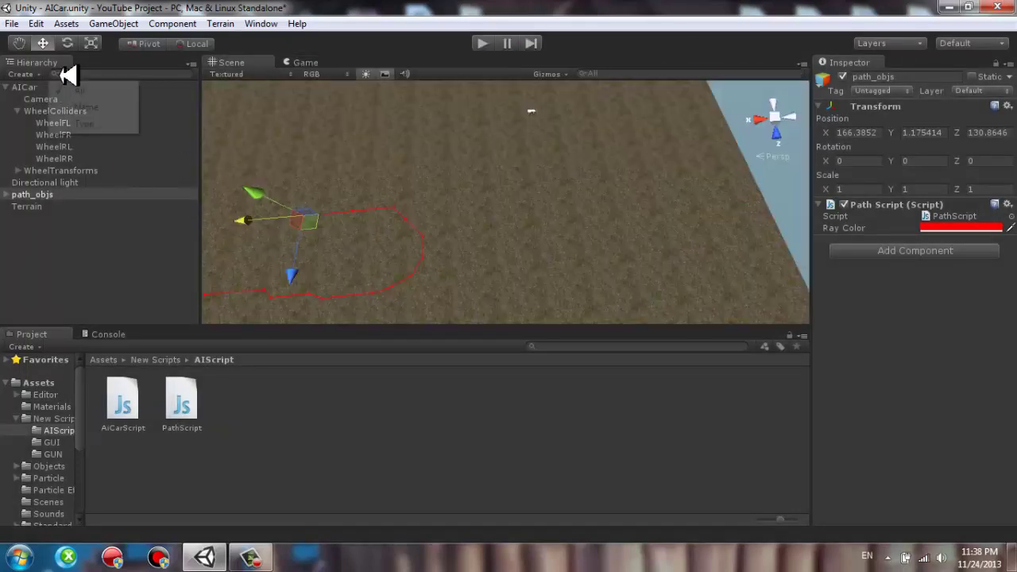
Set AICar's Max Torque 100, Top Speed 100 and Decellaration Speed 20, then play.
left_click(24, 87)
scroll(914, 318, "down", 5)
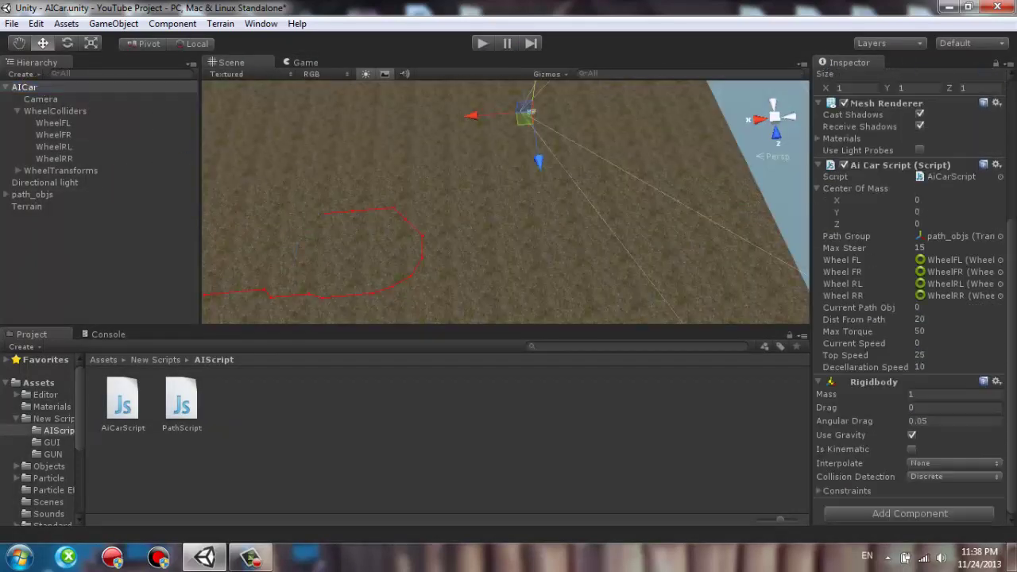
left_click(937, 331)
type("1")
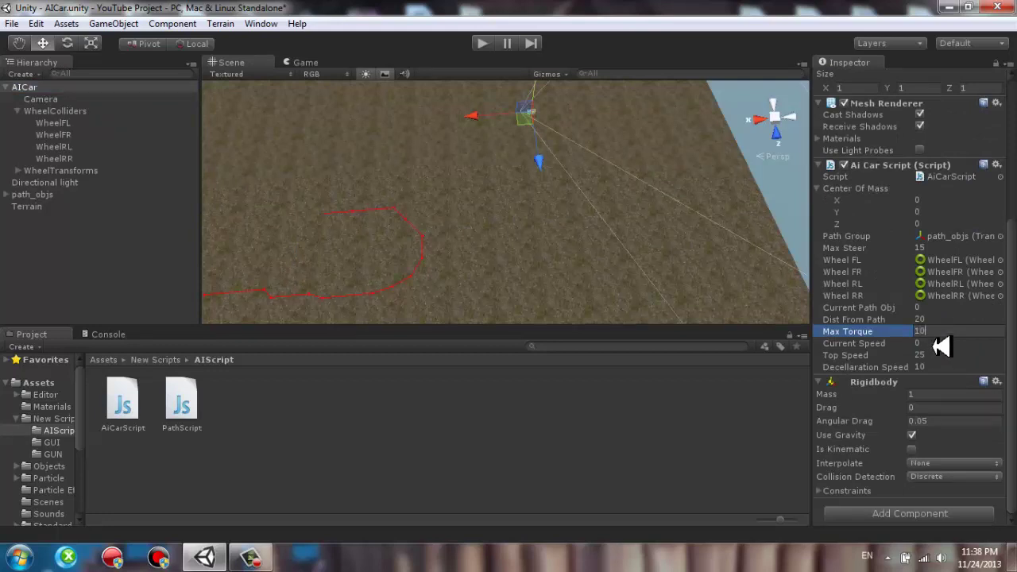
type("0")
left_click(938, 355)
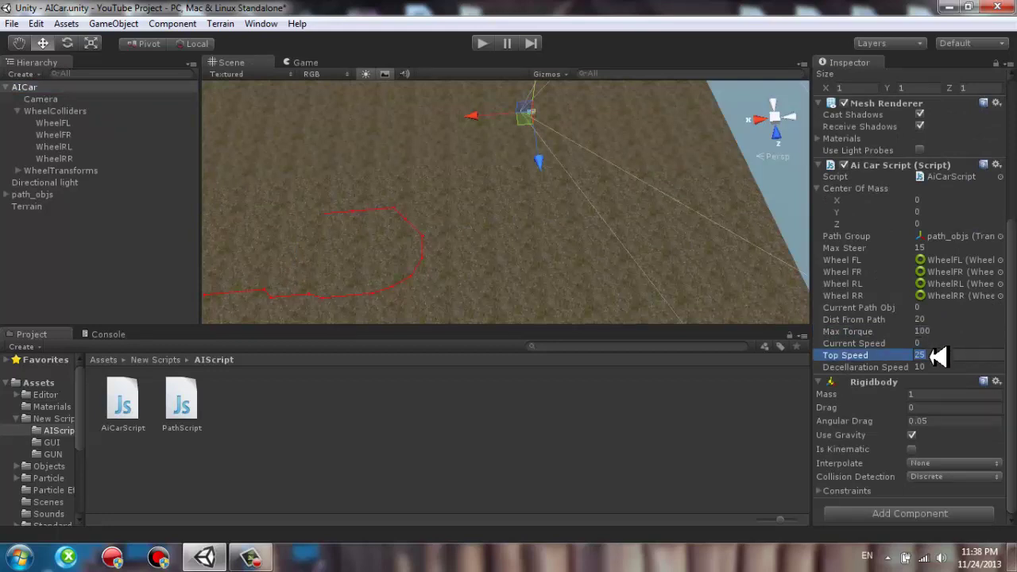
type("100")
left_click(943, 366)
left_click(942, 367)
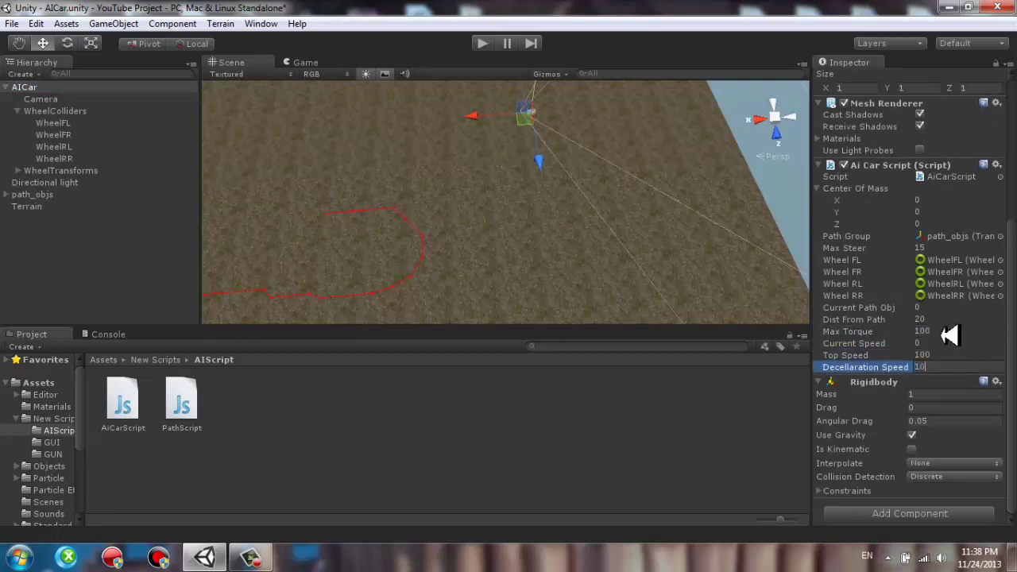
key("Home")
type("20")
left_click(954, 318)
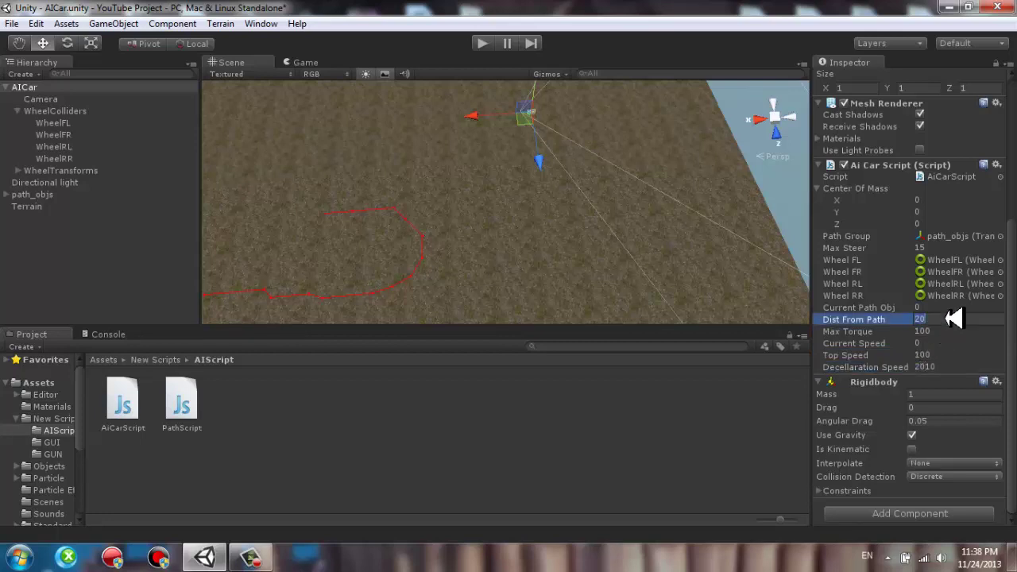
left_click(971, 367)
key("BackSpace")
key("BackSpace")
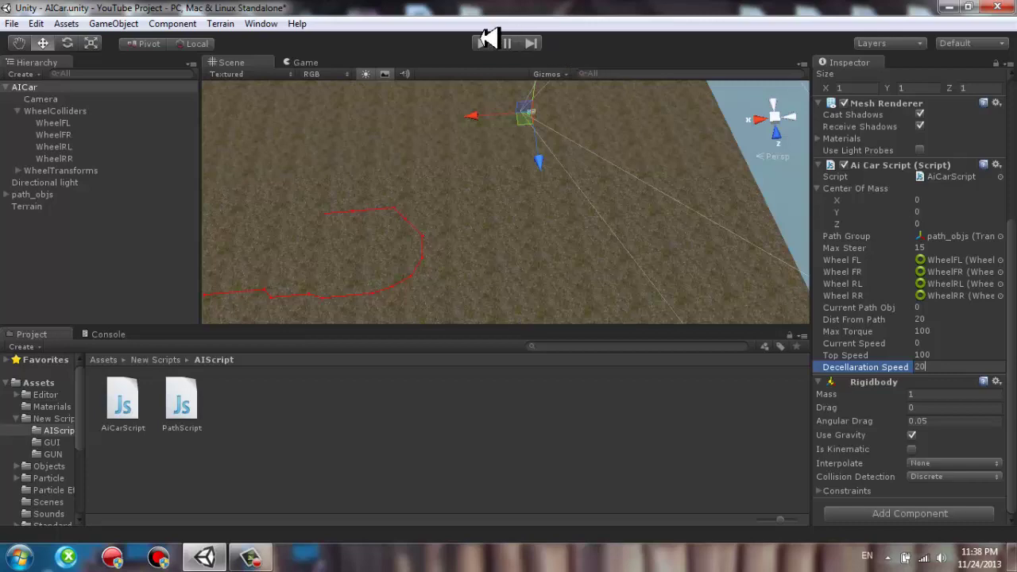
left_click(482, 43)
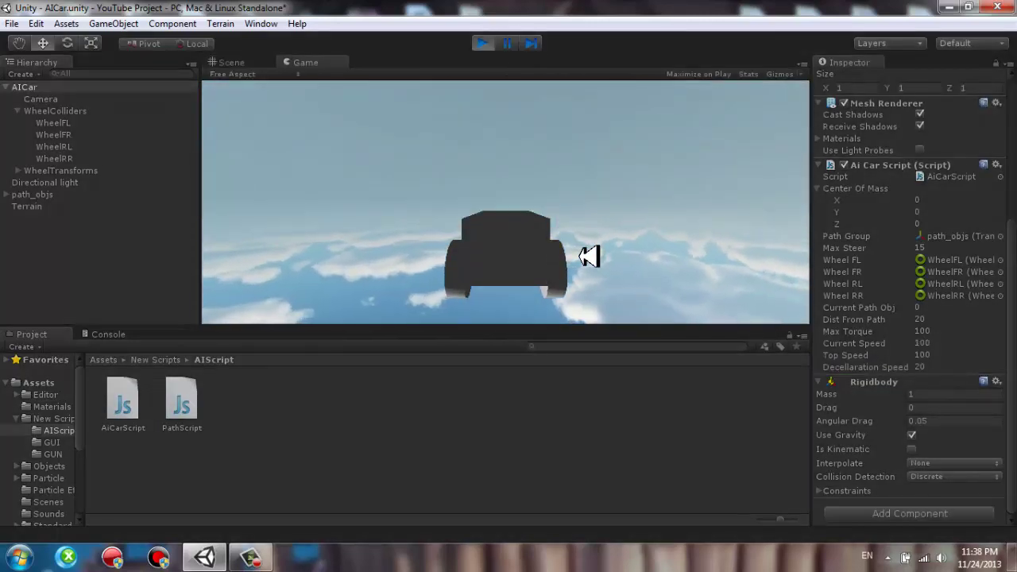
Stop Play, try Max Torque 60 and Top Speed 60, move the car nearer the red path, then test with Max Torque 100.
left_click(486, 43)
left_click(931, 332)
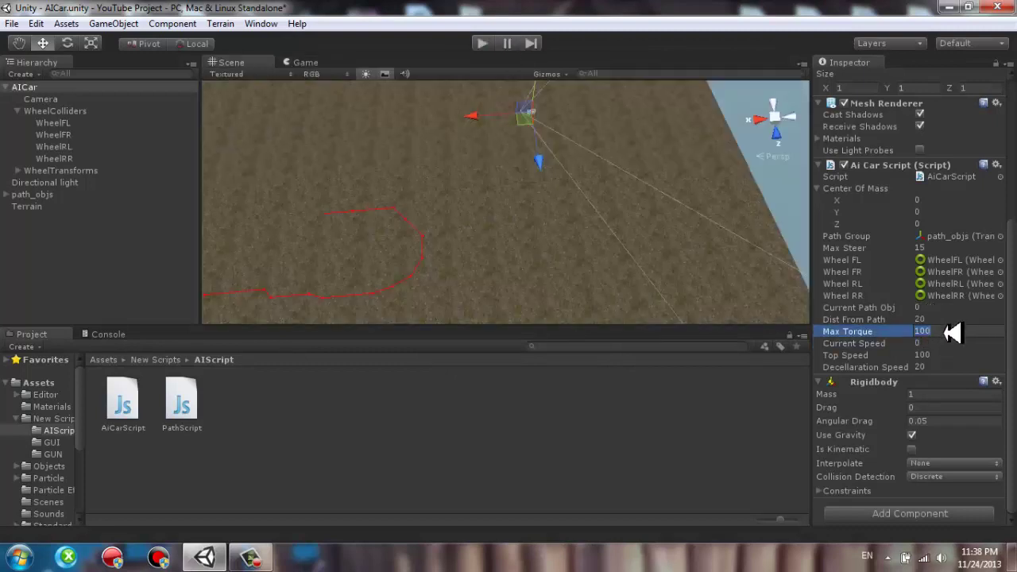
type("60")
mouse_move(480, 115)
left_mouse_down()
mouse_move(269, 215)
mouse_move(263, 245)
left_mouse_up()
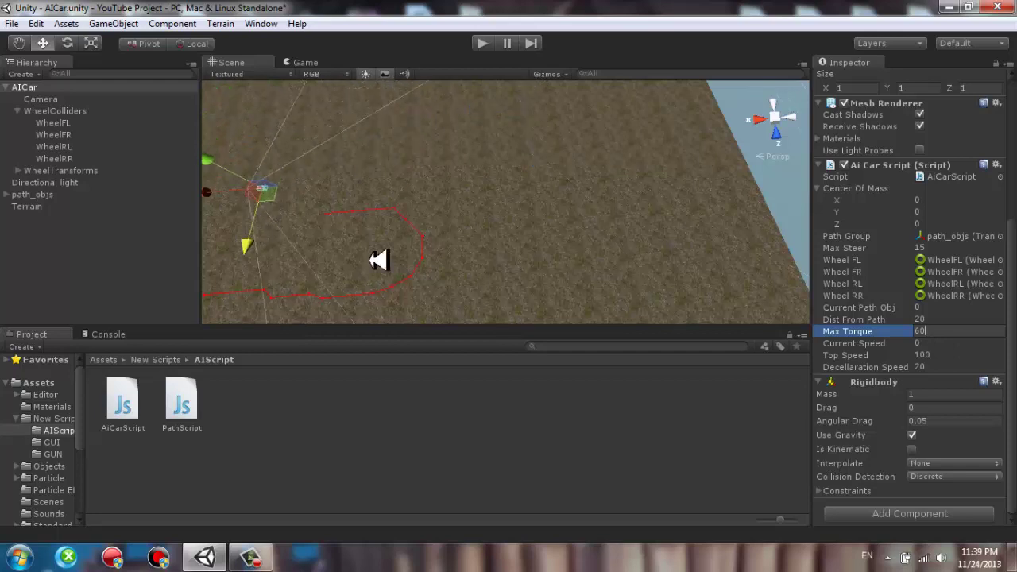
left_click(944, 355)
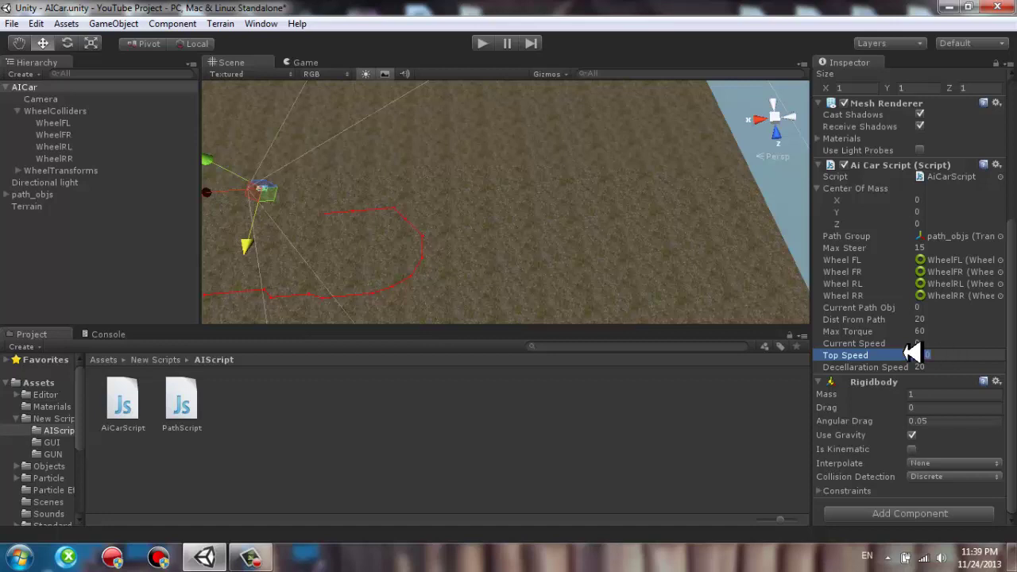
type("60")
left_click(939, 331)
type("100")
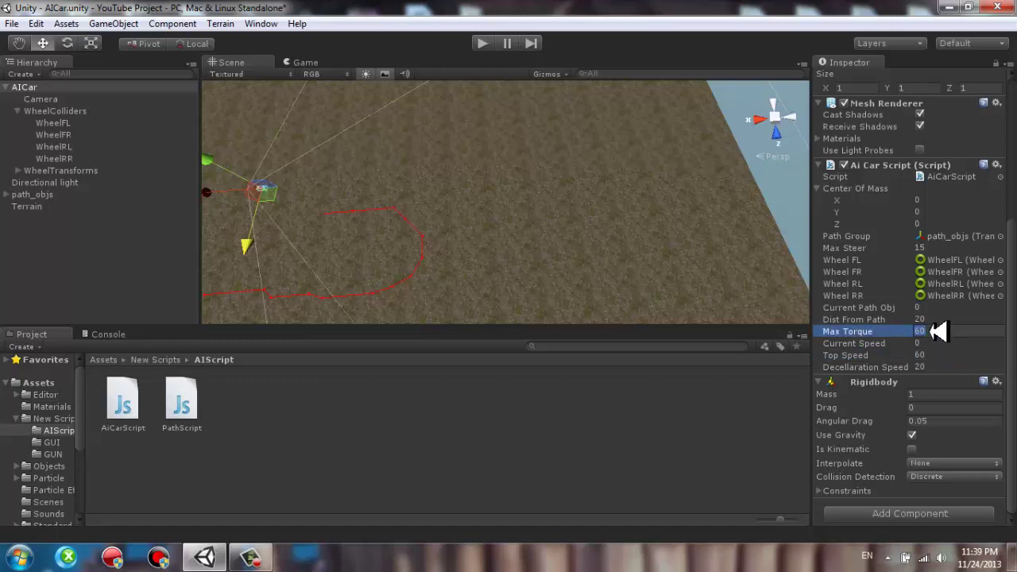
left_click(486, 45)
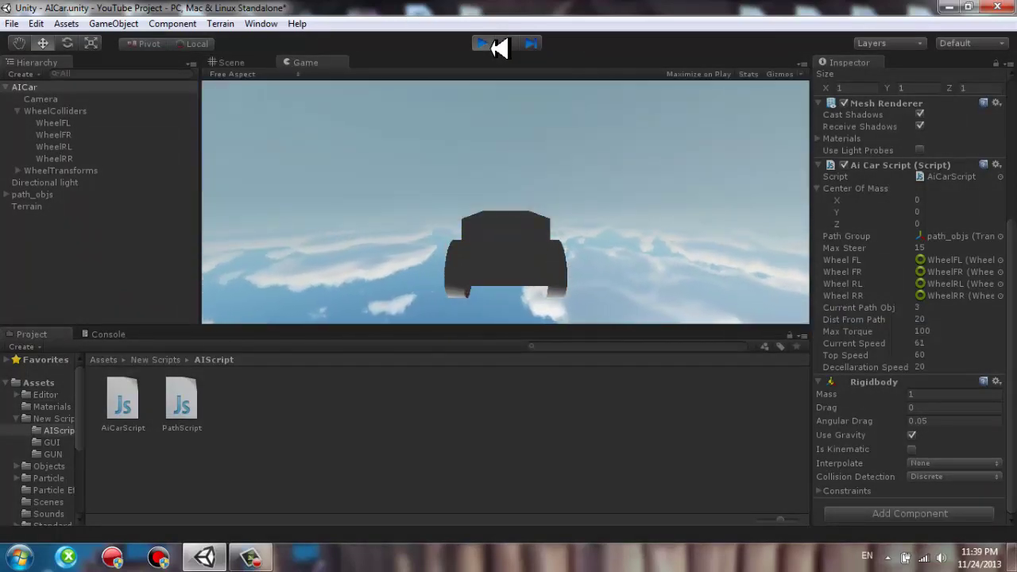
Stop the run, set Top Speed to 10 and play again.
left_click(494, 45)
left_click(969, 356)
type("10")
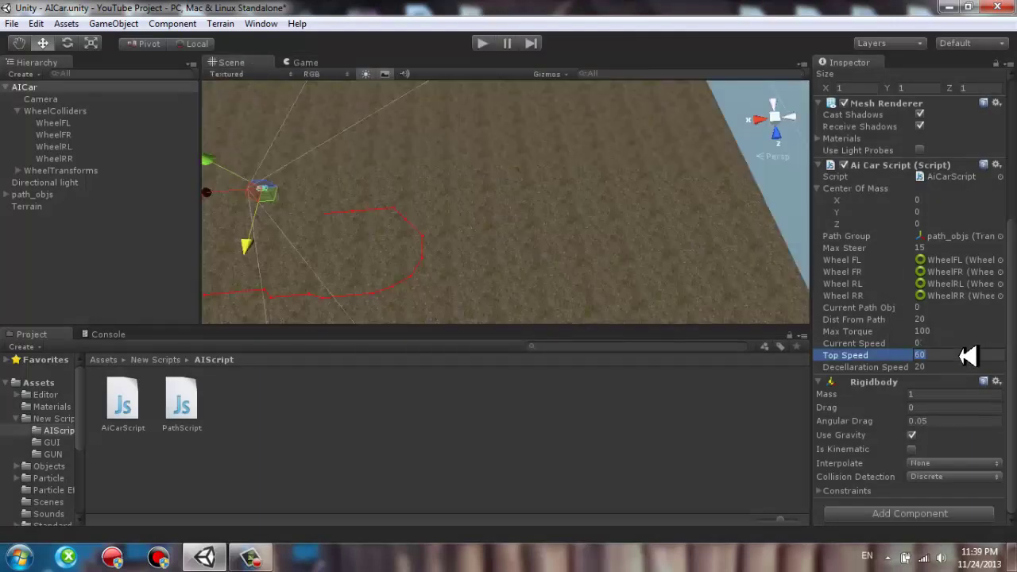
left_click(493, 50)
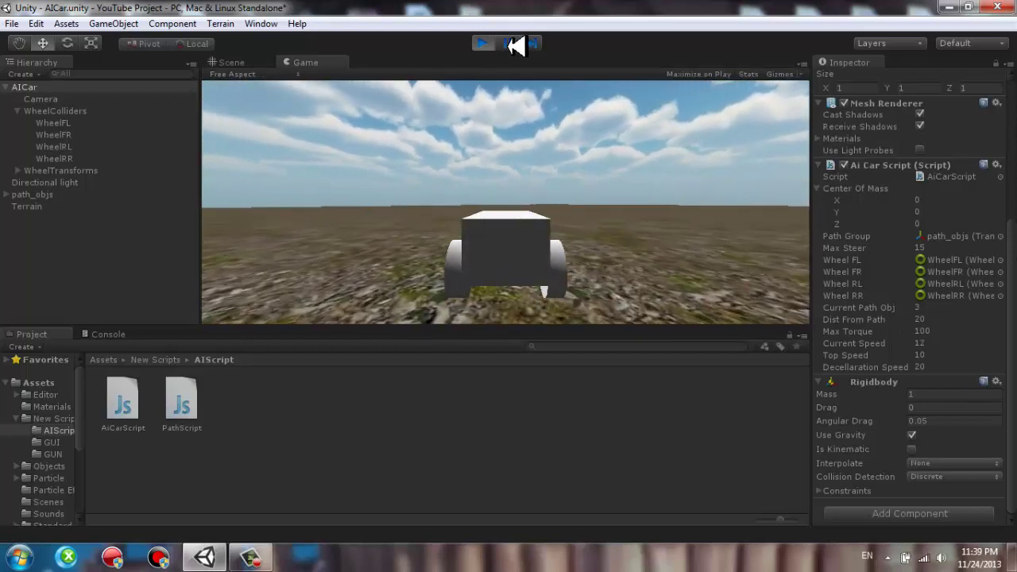
While playing, scrub the Ai Car Script's Top Speed to 36.23 in the Scene view, then return to the Game view.
key("ctrl+1")
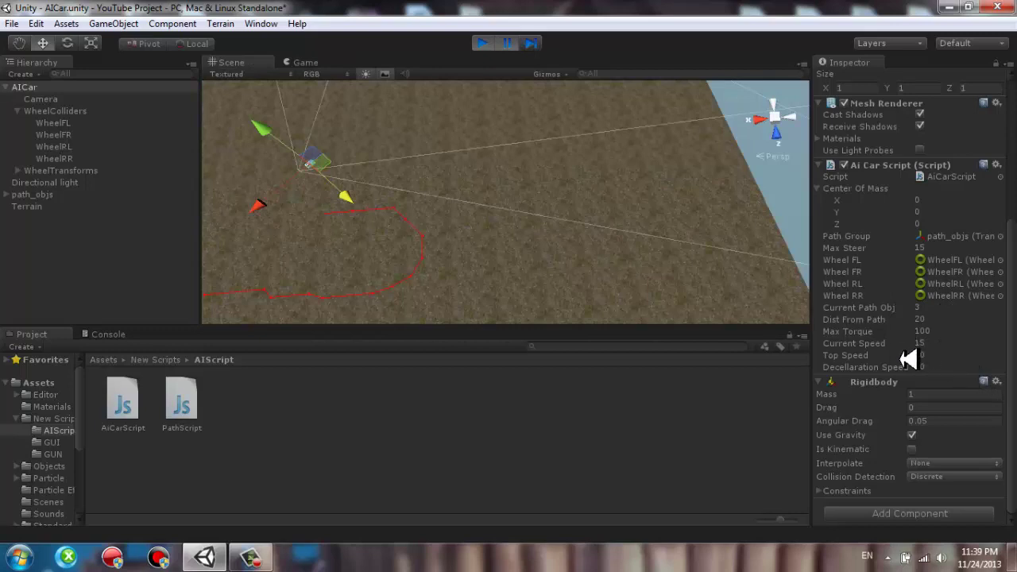
left_click_drag(898, 357, 902, 464)
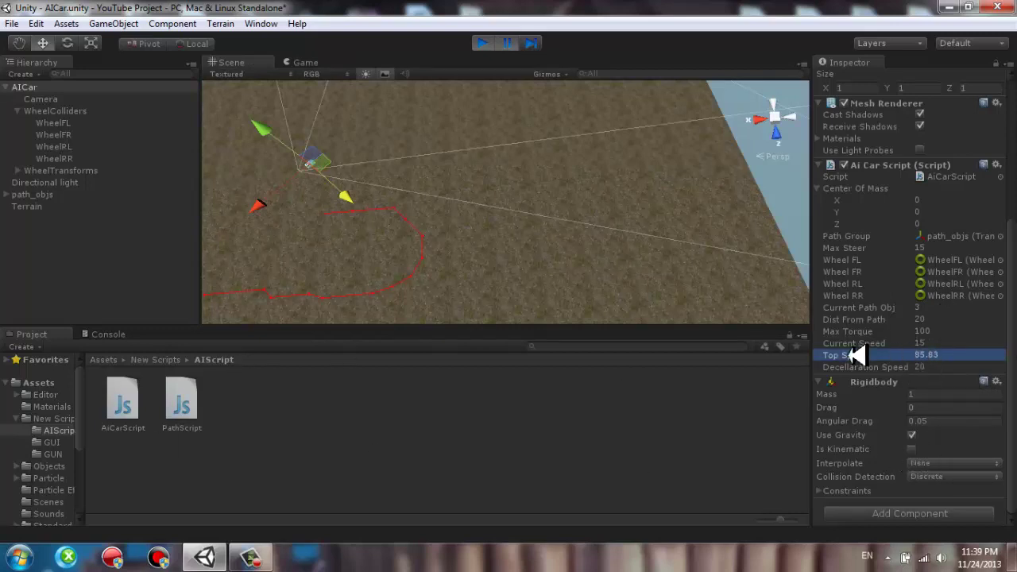
mouse_move(858, 355)
left_mouse_down()
mouse_move(493, 347)
mouse_move(483, 45)
left_mouse_up()
key("ctrl+2")
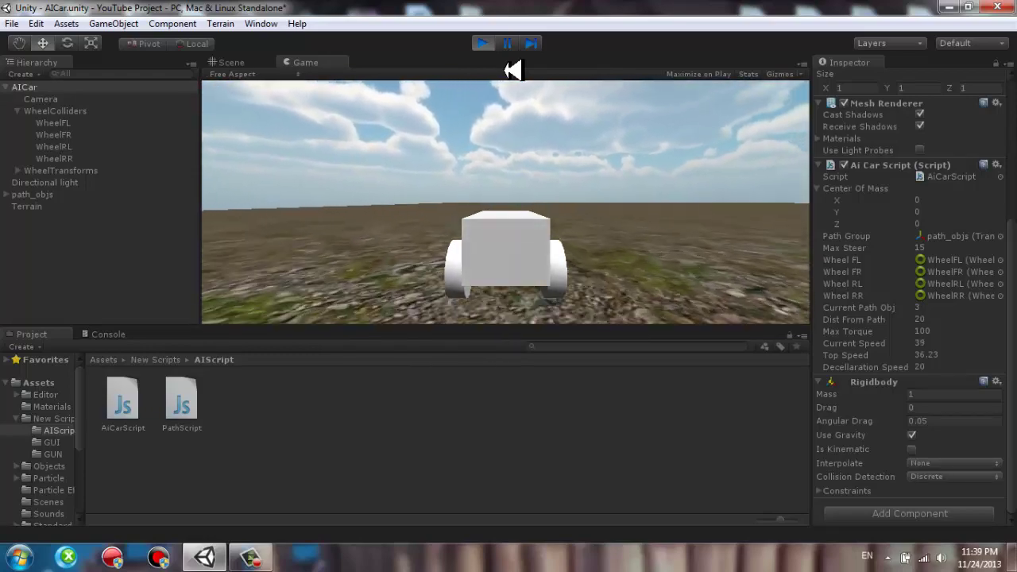
Orbit the Scene view around the terrain to watch the car driving along the path.
left_click(229, 61)
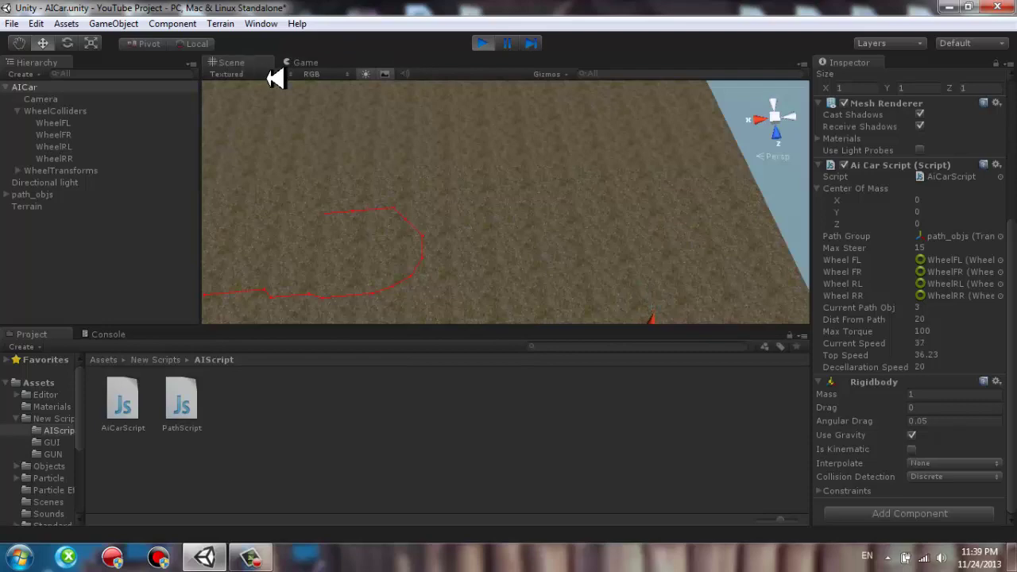
mouse_move(704, 262)
left_mouse_down("alt")
mouse_move(315, 408)
mouse_move(154, 220)
mouse_move(113, 325)
mouse_move(142, 237)
left_mouse_up("alt")
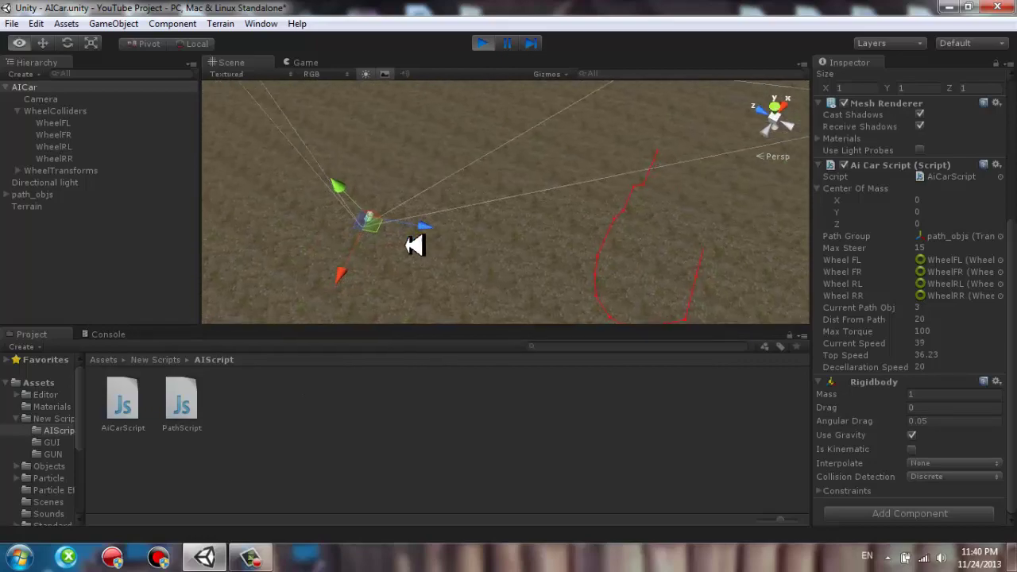
mouse_move(316, 89)
left_mouse_down("alt")
mouse_move(617, 150)
mouse_move(656, 249)
left_mouse_up("alt")
left_click(597, 118)
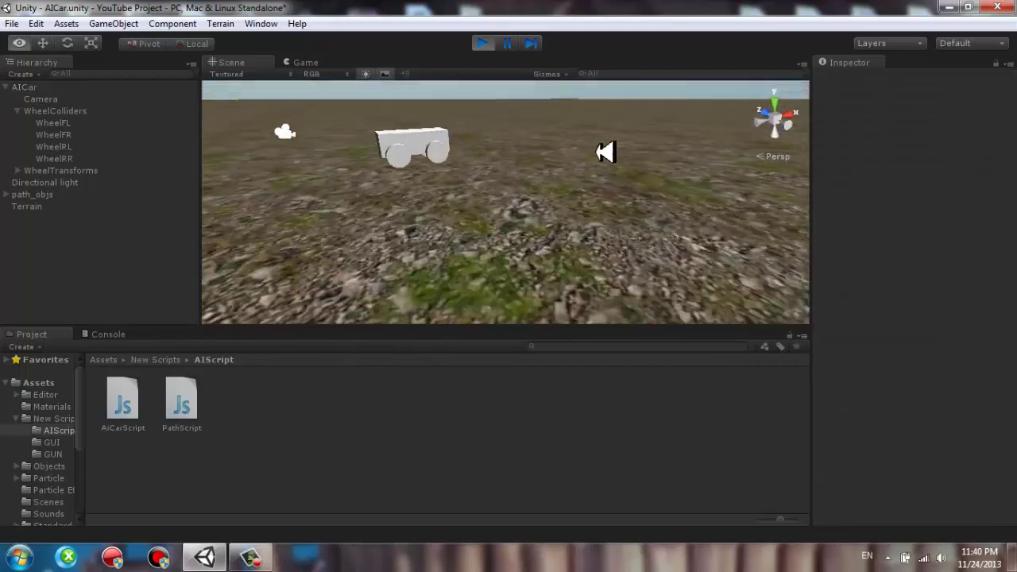
left_click_drag(692, 94, 164, 223, "alt")
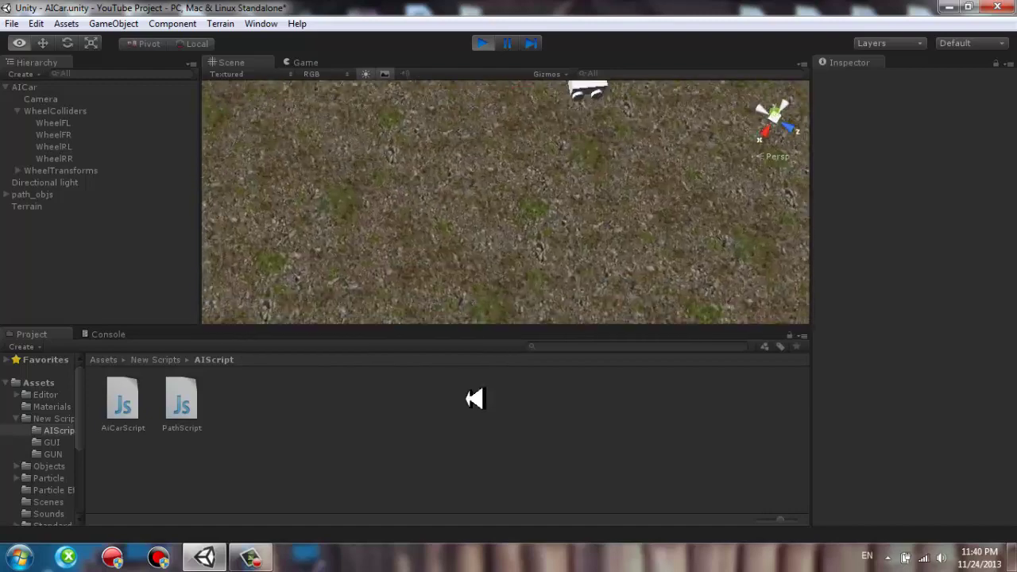
left_click_drag(475, 398, 655, 245, "alt")
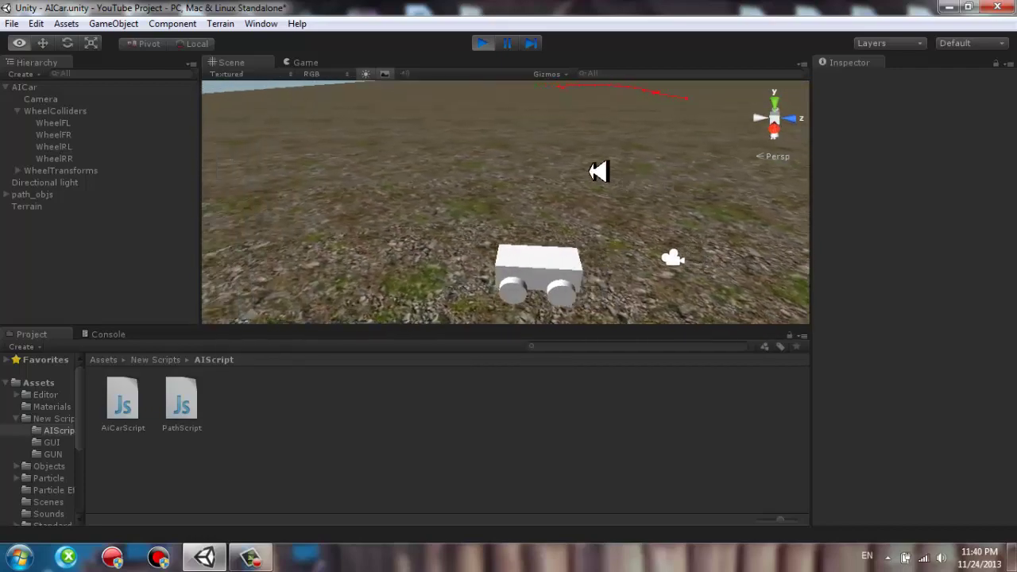
left_click_drag(598, 172, 537, 124, "alt")
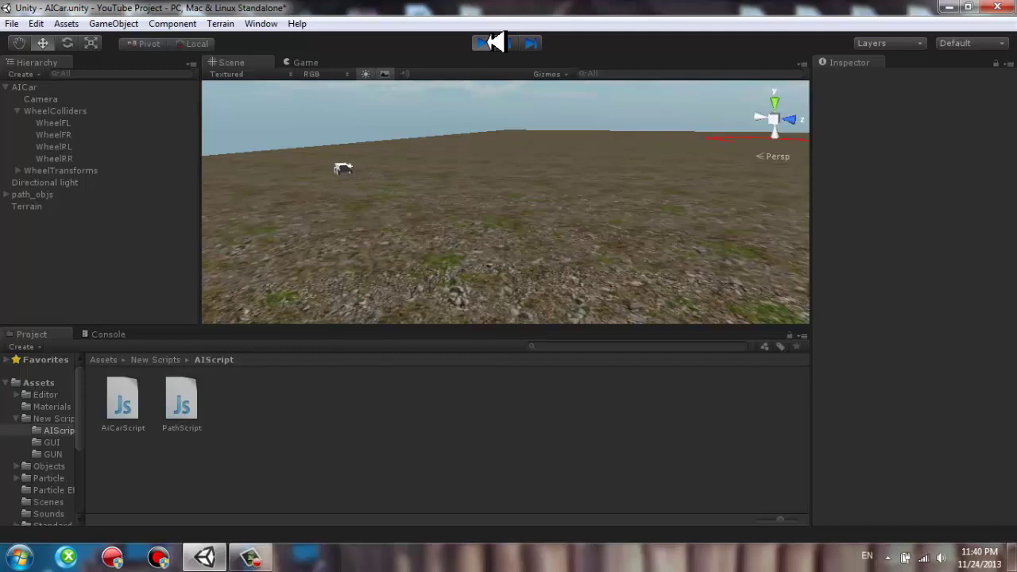
mouse_move(511, 140)
left_mouse_down("alt")
mouse_move(446, 101)
mouse_move(83, 170)
mouse_move(86, 215)
left_mouse_up("alt")
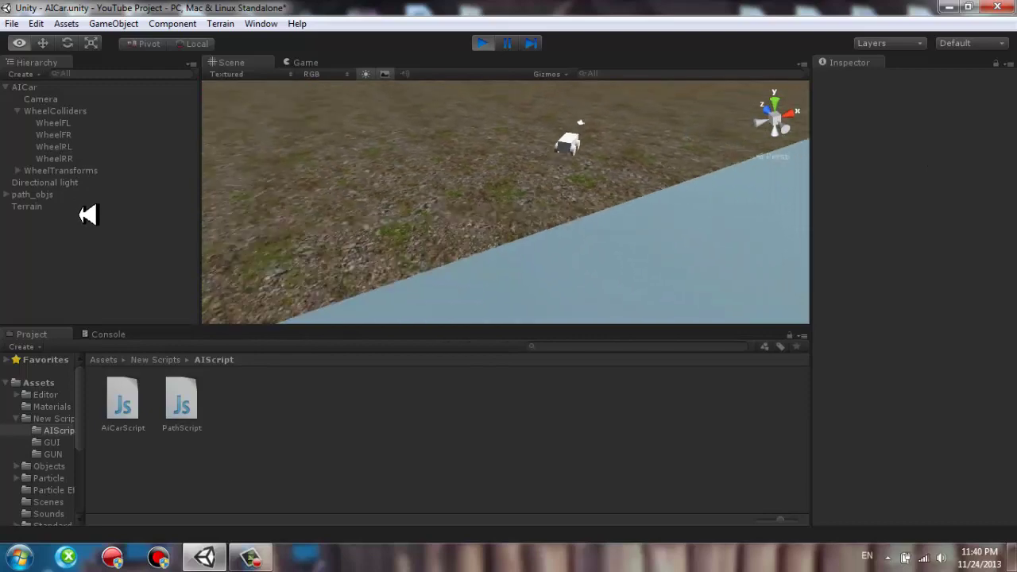
Stop Play mode and minimize Unity to reveal the desktop.
left_click(484, 43)
left_click_drag(441, 211, 318, 166, "alt")
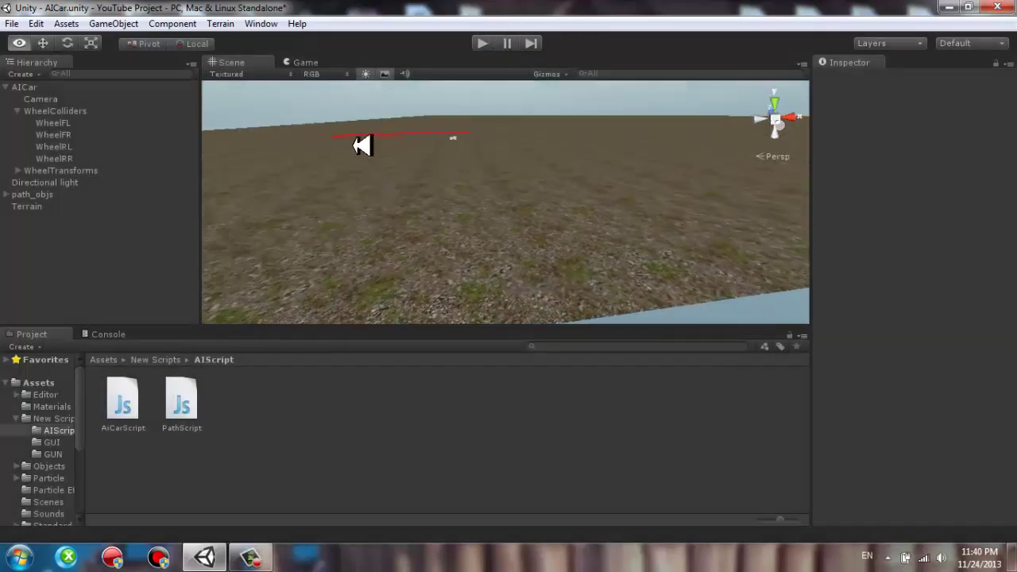
left_click(205, 557)
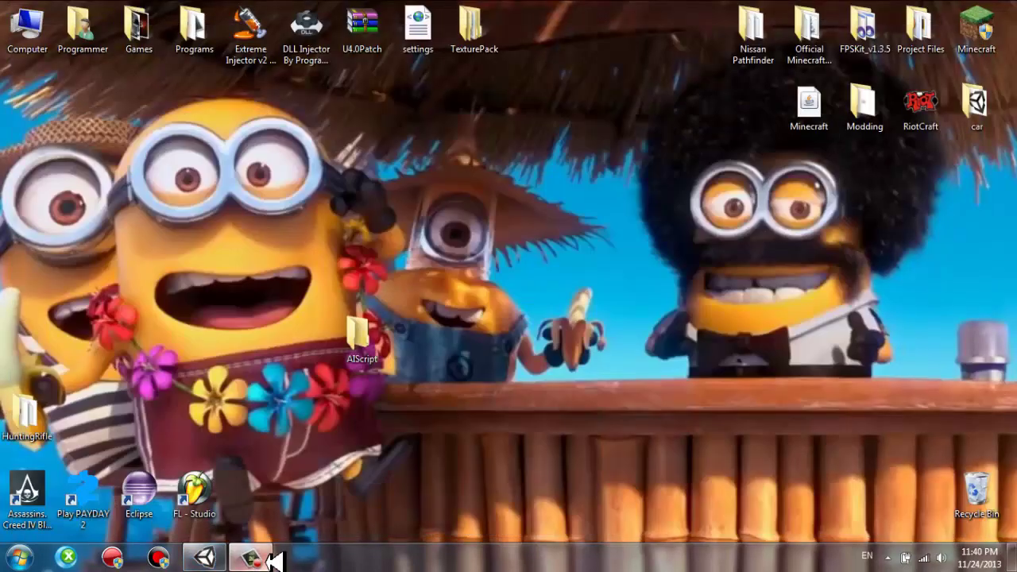